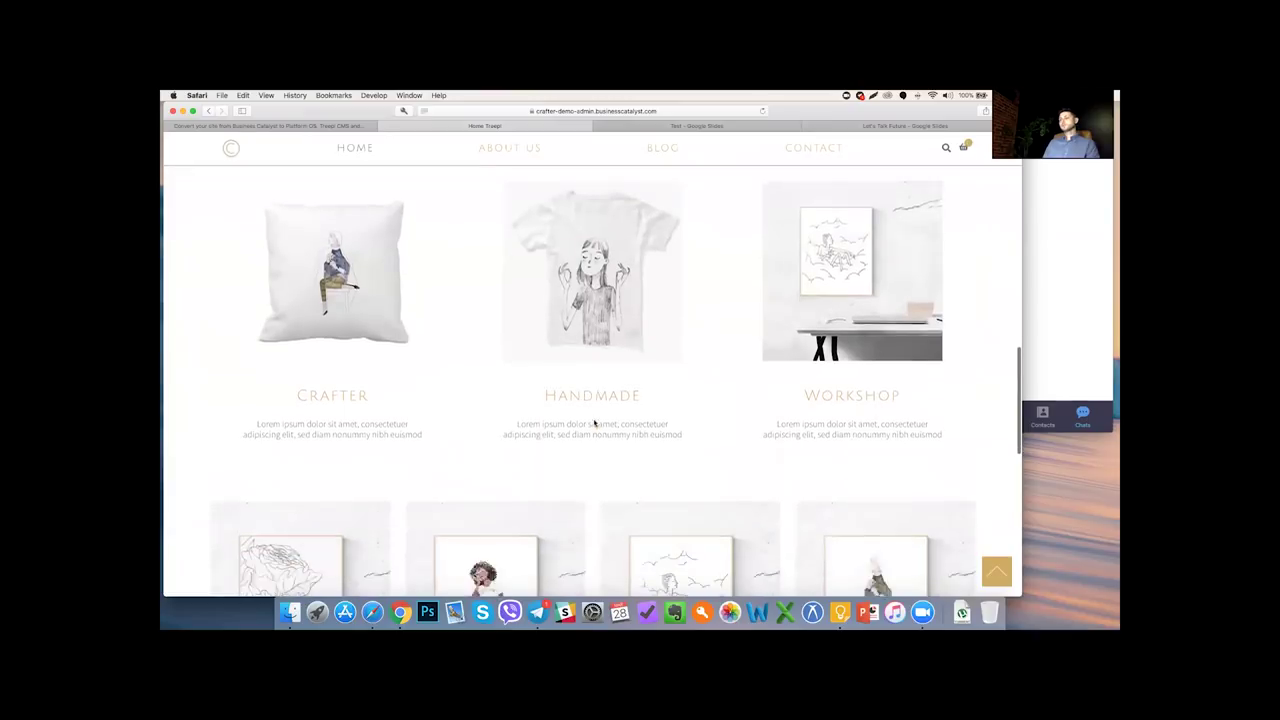
- Open the image file chooser for the Crafter Poster, dismiss it without choosing a file, and review the product cards
{"action": "left_click", "coordinate": [705, 456]}
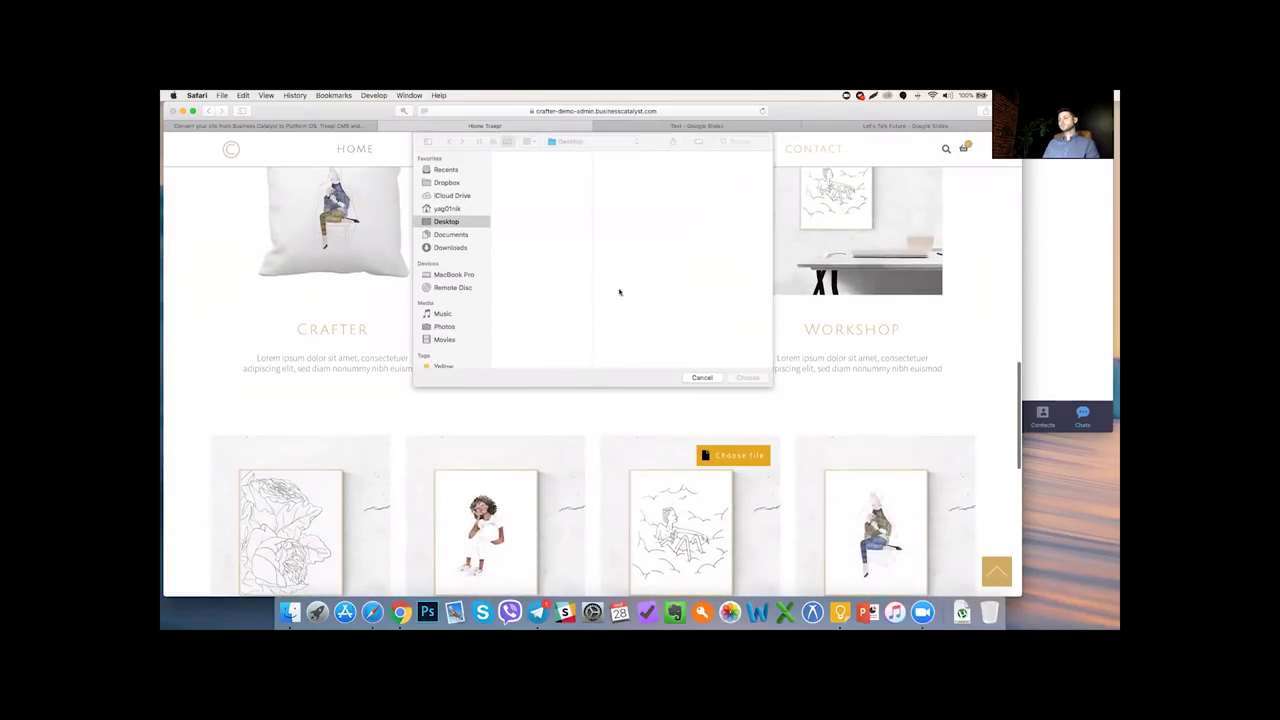
{"action": "left_click", "coordinate": [694, 377]}
{"action": "scroll", "coordinate": [675, 379], "scroll_direction": "down", "scroll_amount": 4}
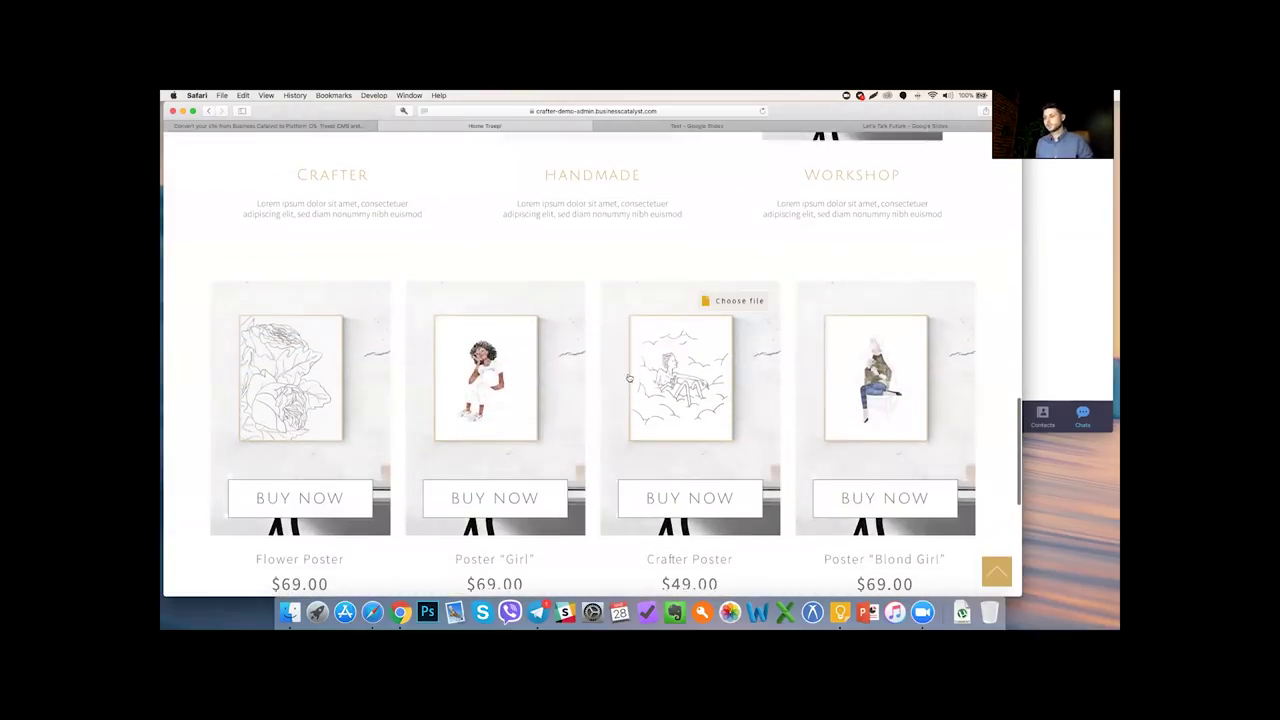
{"action": "scroll", "coordinate": [680, 380], "scroll_direction": "down", "scroll_amount": 3}
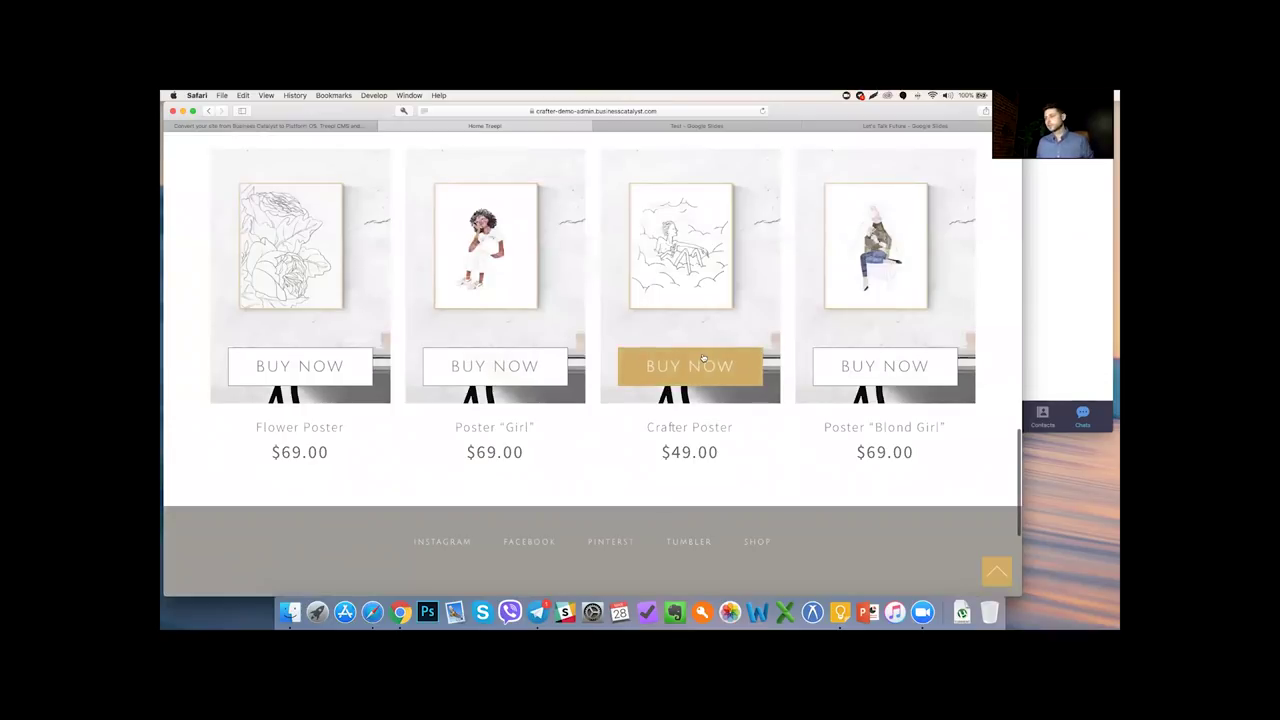
{"action": "mouse_move", "coordinate": [695, 372]}
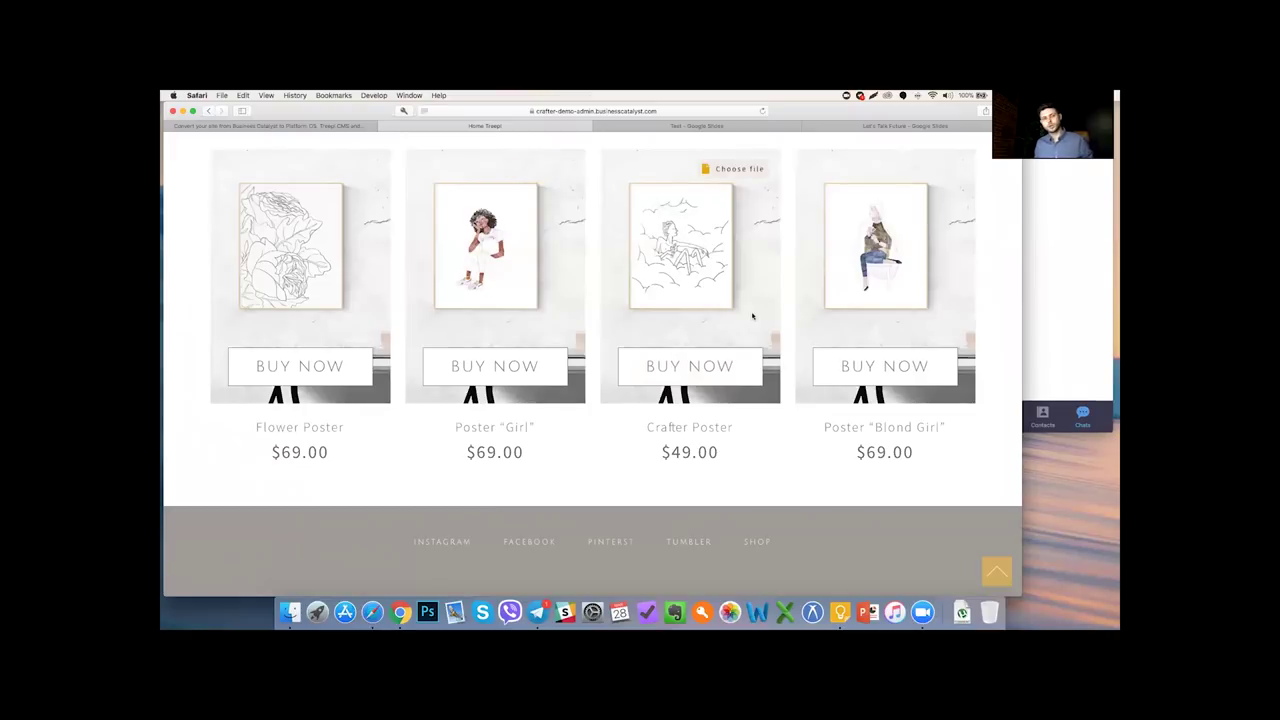
{"action": "scroll", "coordinate": [551, 214], "scroll_direction": "up", "scroll_amount": 10}
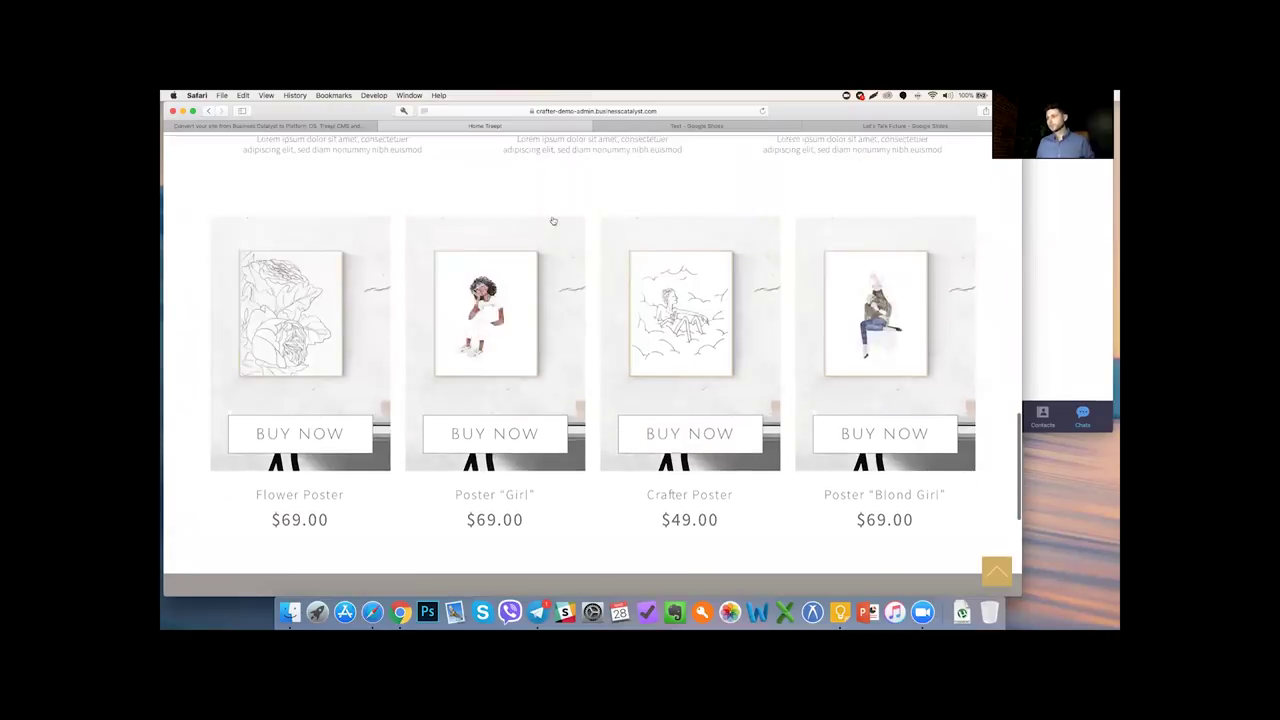
- Look through the site's About Us, Blog and Contact pages and their editable content
{"action": "left_click", "coordinate": [511, 150]}
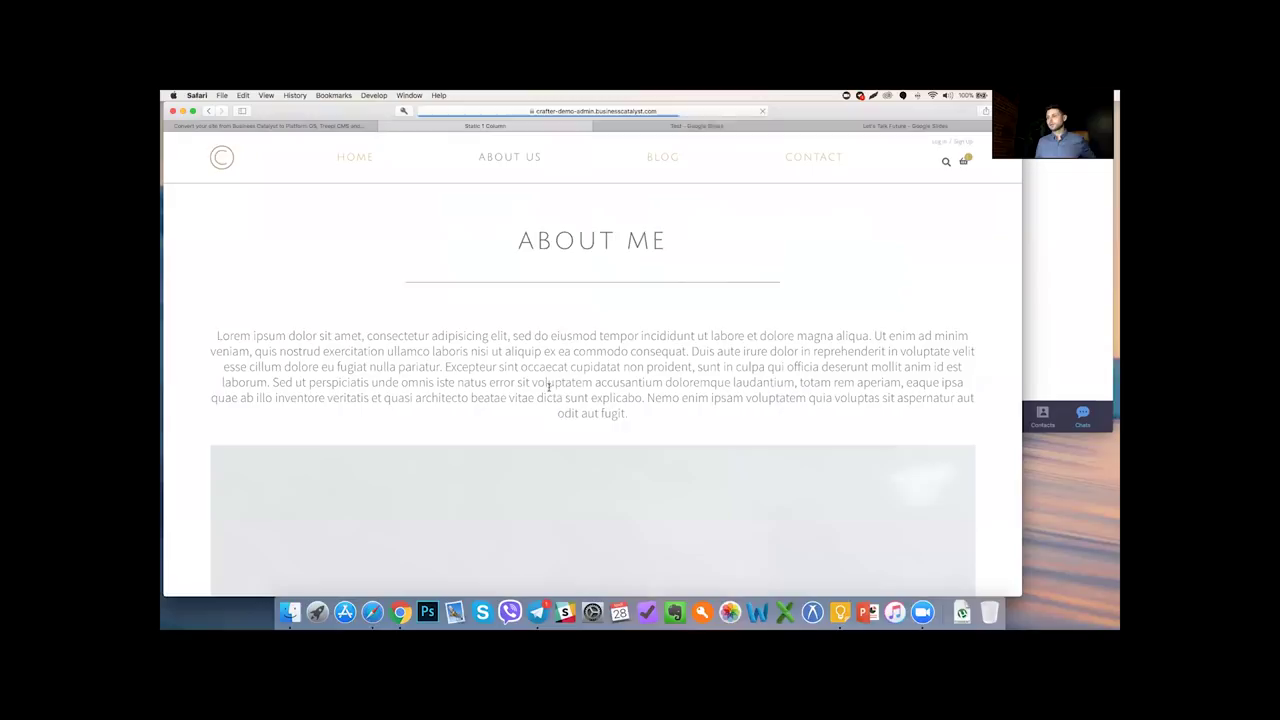
{"action": "scroll", "coordinate": [598, 324], "scroll_direction": "down", "scroll_amount": 5}
{"action": "scroll", "coordinate": [598, 324], "scroll_direction": "down", "scroll_amount": 6}
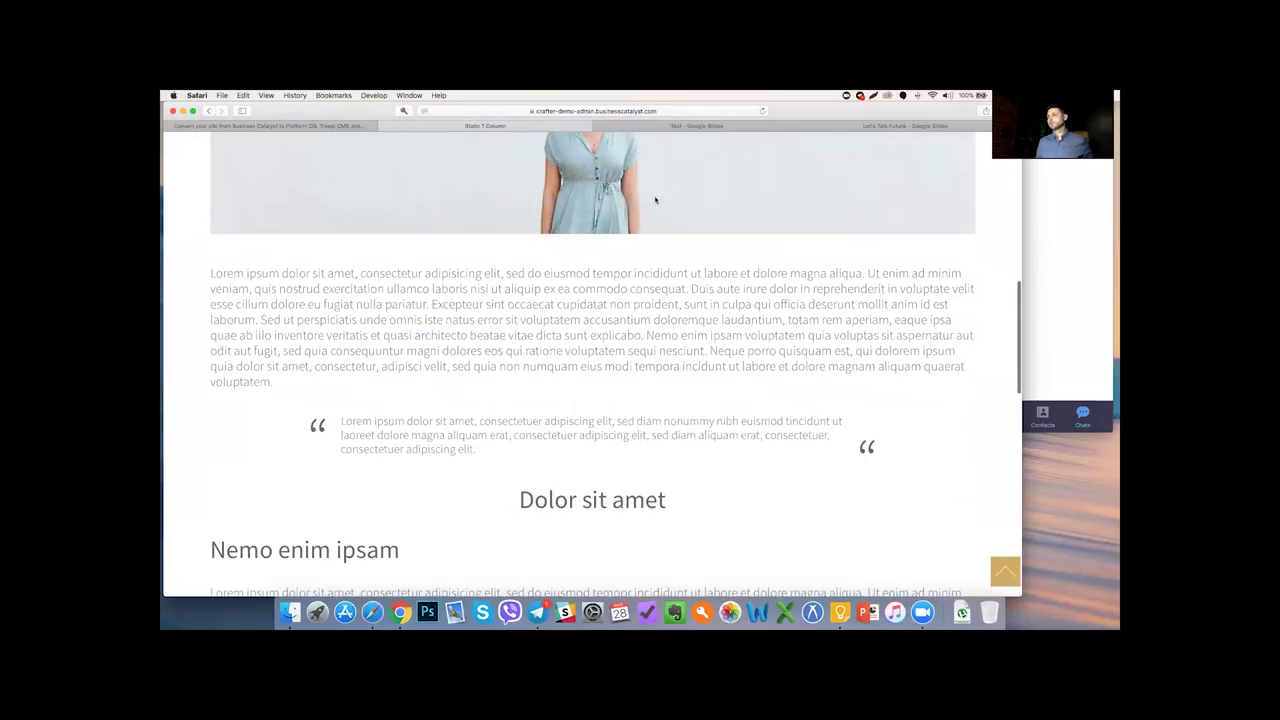
{"action": "scroll", "coordinate": [620, 260], "scroll_direction": "up", "scroll_amount": 10}
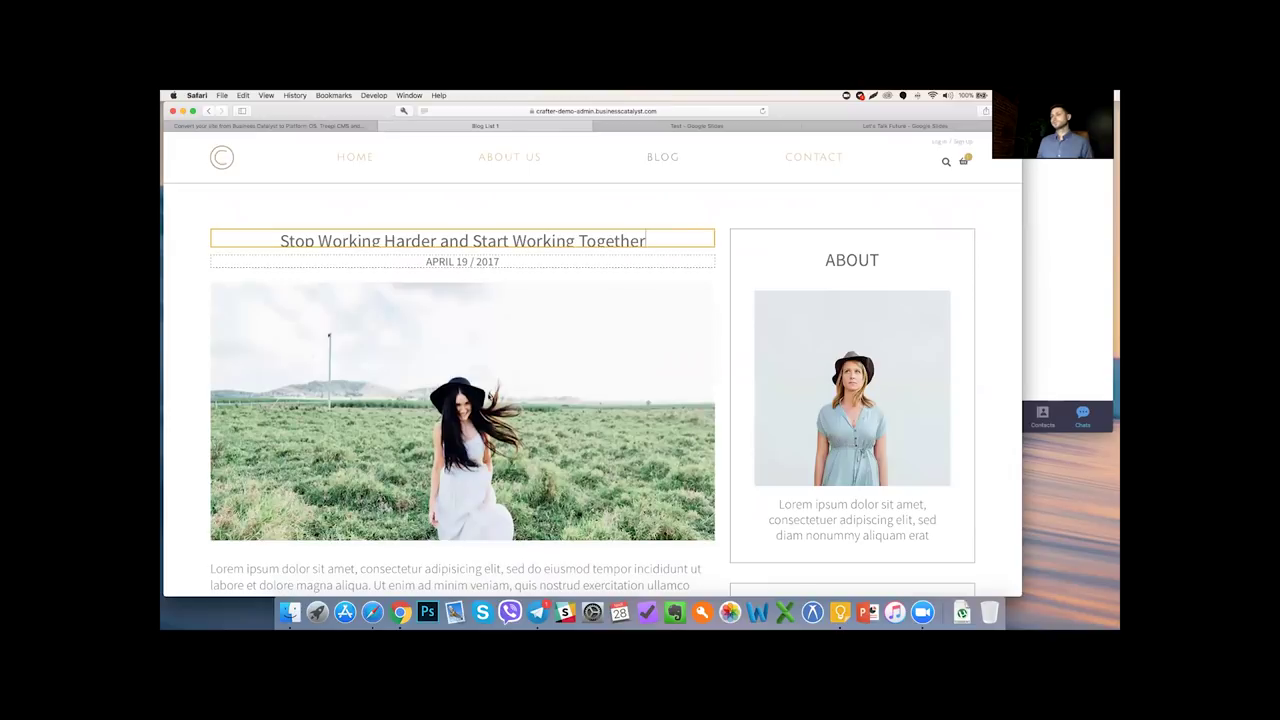
{"action": "scroll", "coordinate": [600, 320], "scroll_direction": "down", "scroll_amount": 2}
{"action": "scroll", "coordinate": [608, 325], "scroll_direction": "up", "scroll_amount": 3}
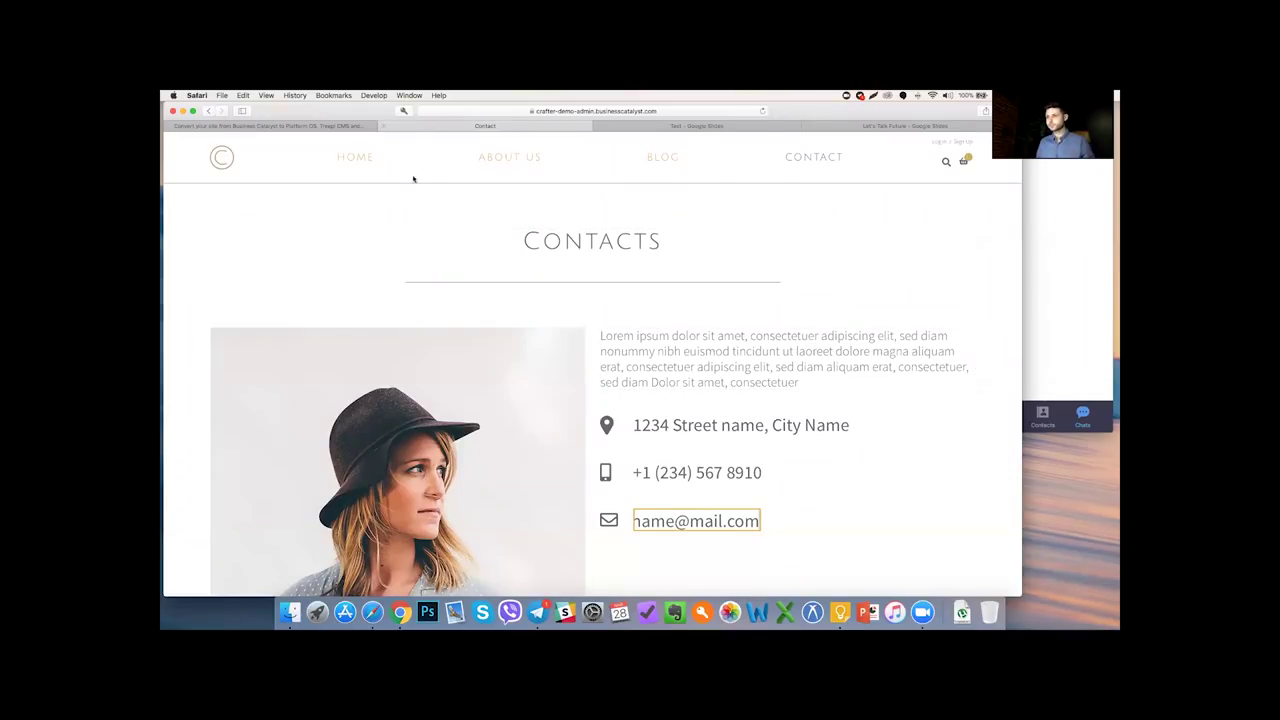
- Go back through the previously visited site pages to the admin dashboard
{"action": "scroll", "coordinate": [401, 207], "scroll_direction": "left", "scroll_amount": 5}
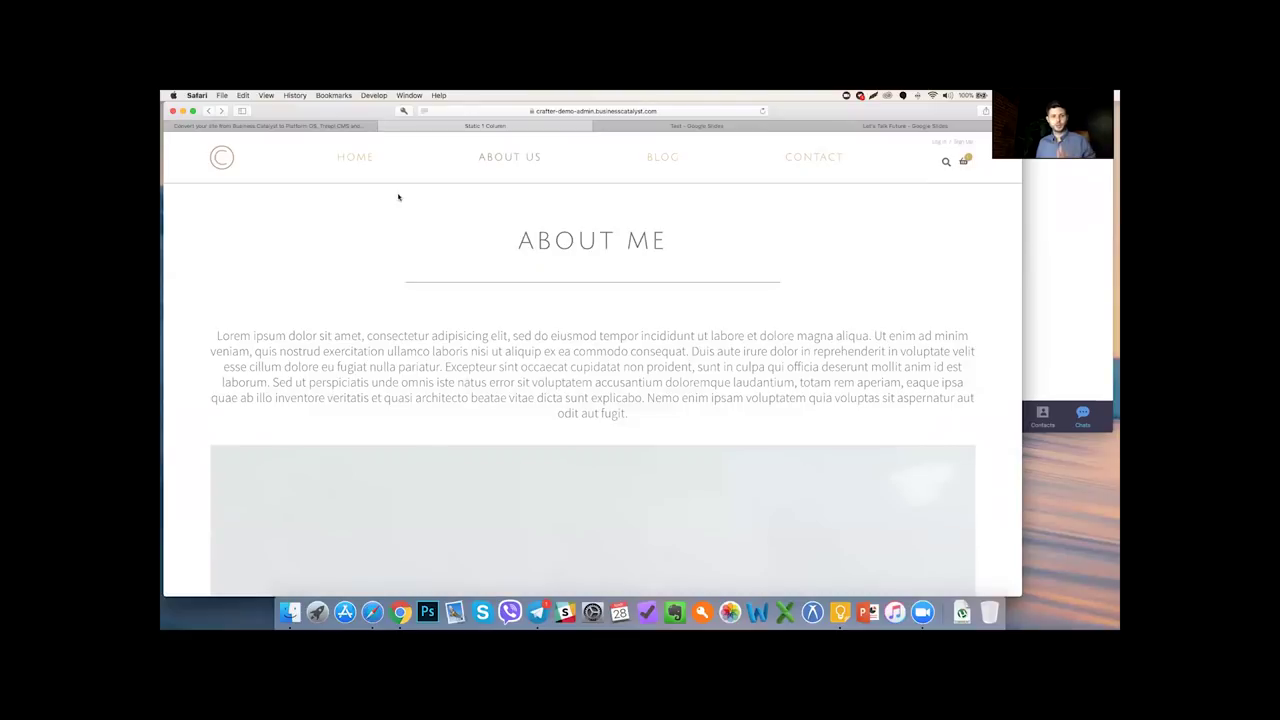
{"action": "scroll", "coordinate": [398, 197], "scroll_direction": "left", "scroll_amount": 5}
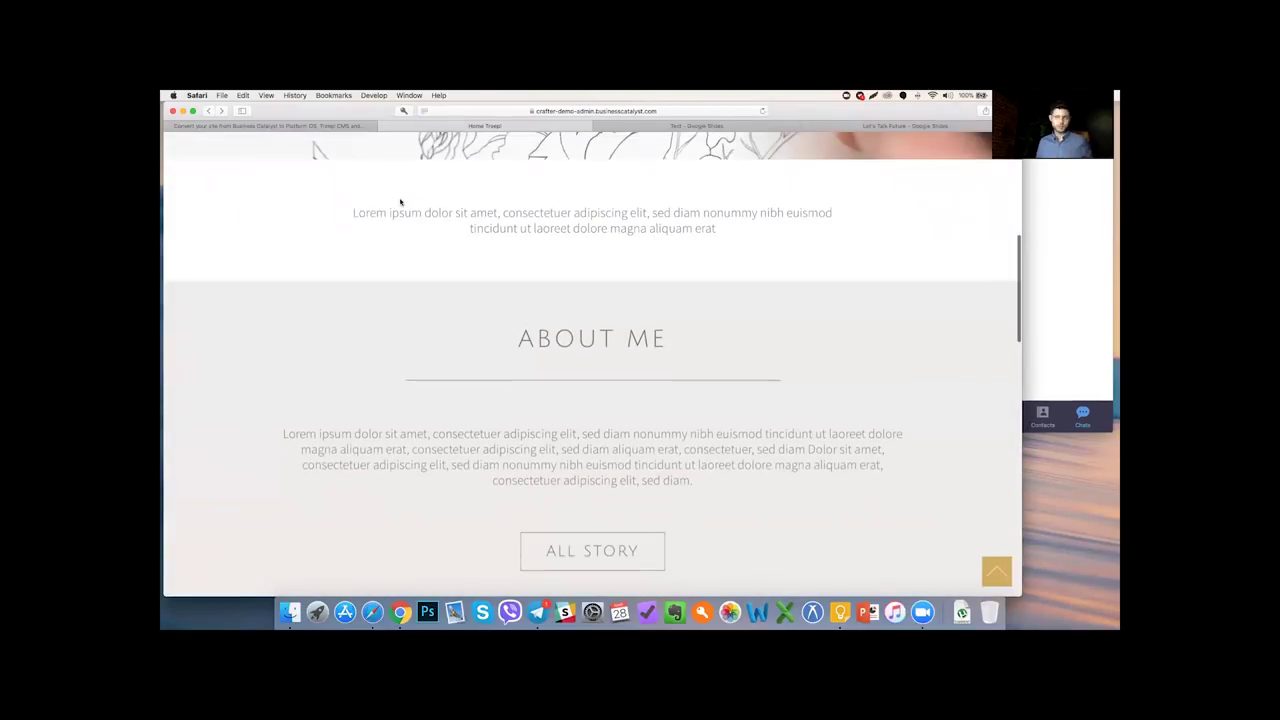
{"action": "scroll", "coordinate": [401, 203], "scroll_direction": "left", "scroll_amount": 5}
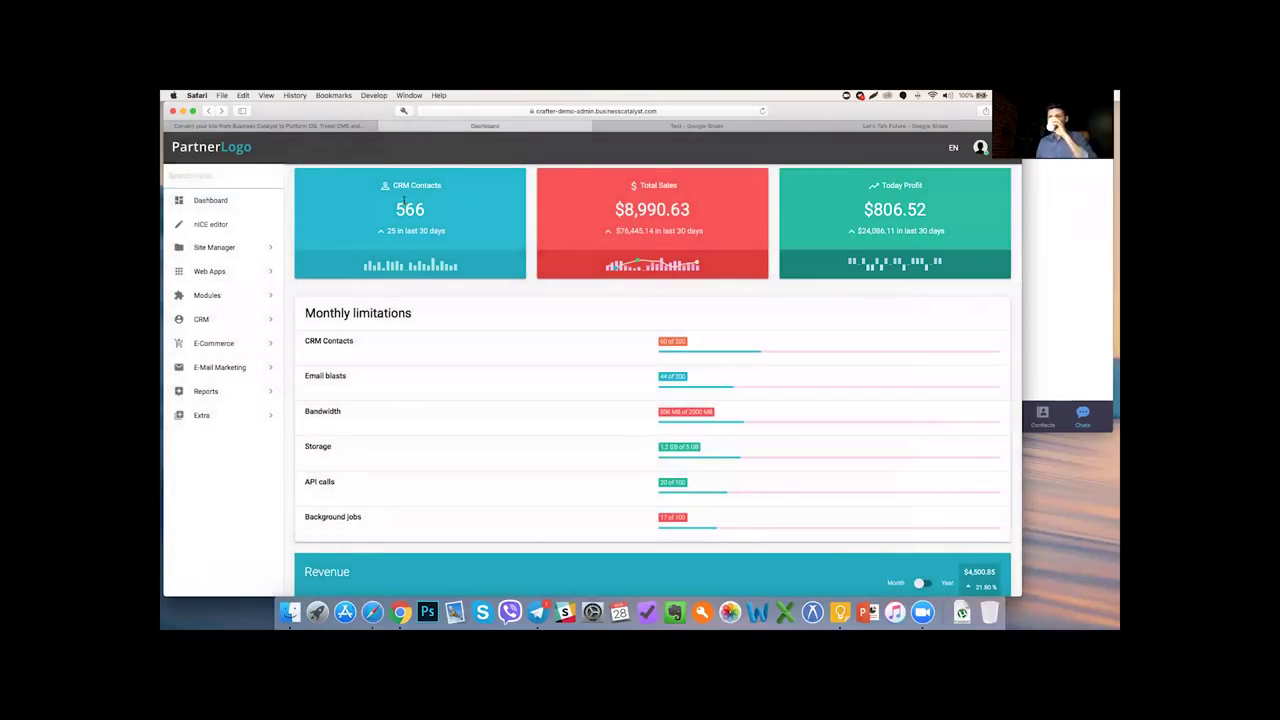
- Open the Header menu in Site Manager and reorder its items, placing Item 2 first and Item 3 after the Item 5 group
{"action": "left_click", "coordinate": [264, 247]}
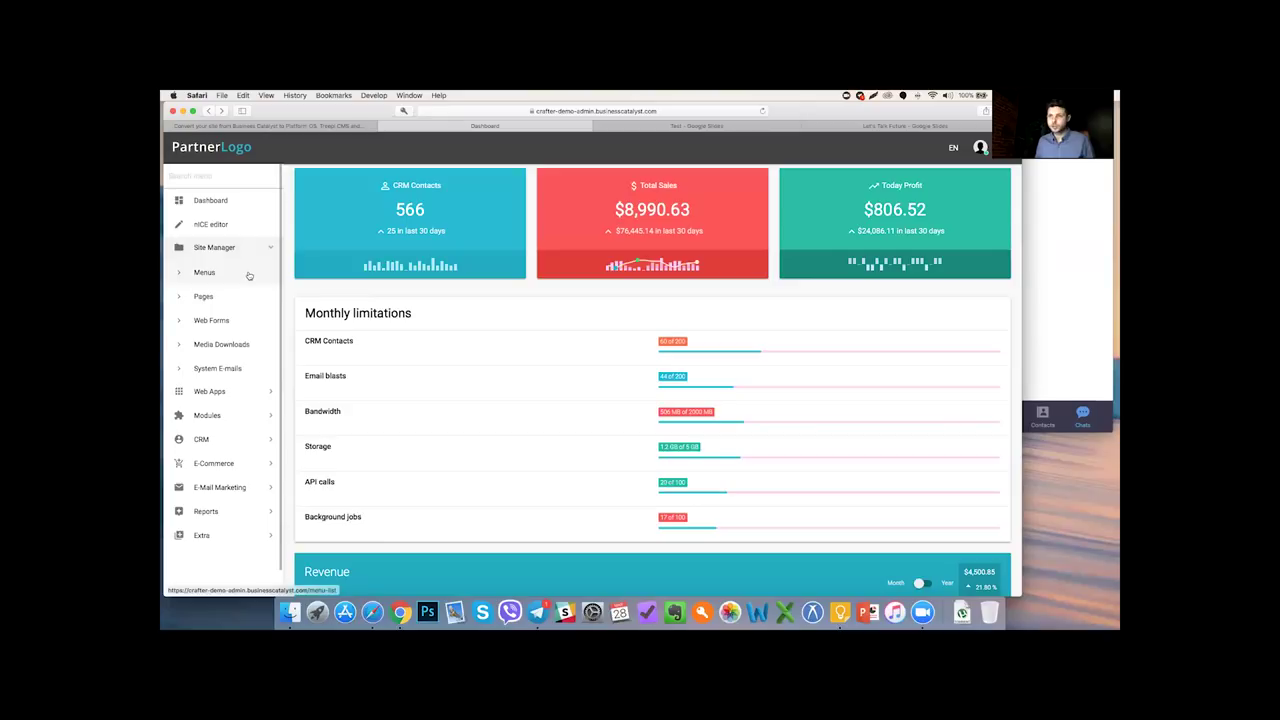
{"action": "left_click", "coordinate": [252, 274]}
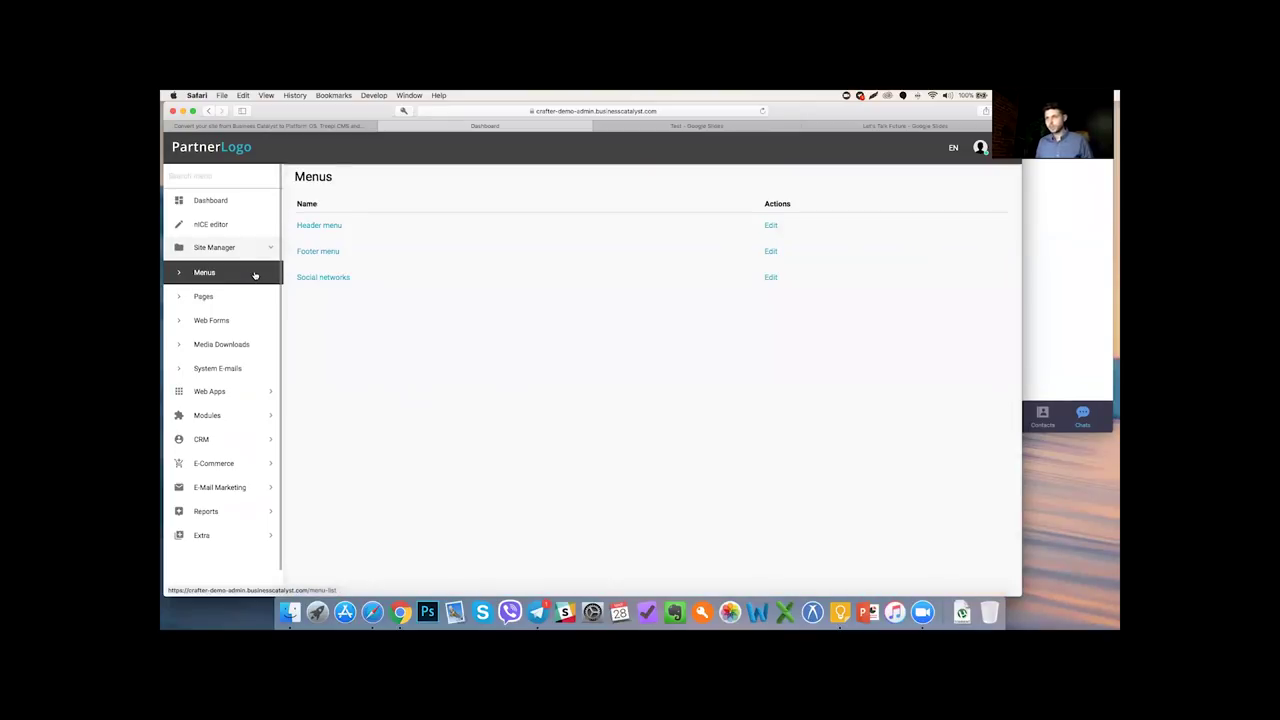
{"action": "left_click", "coordinate": [325, 228]}
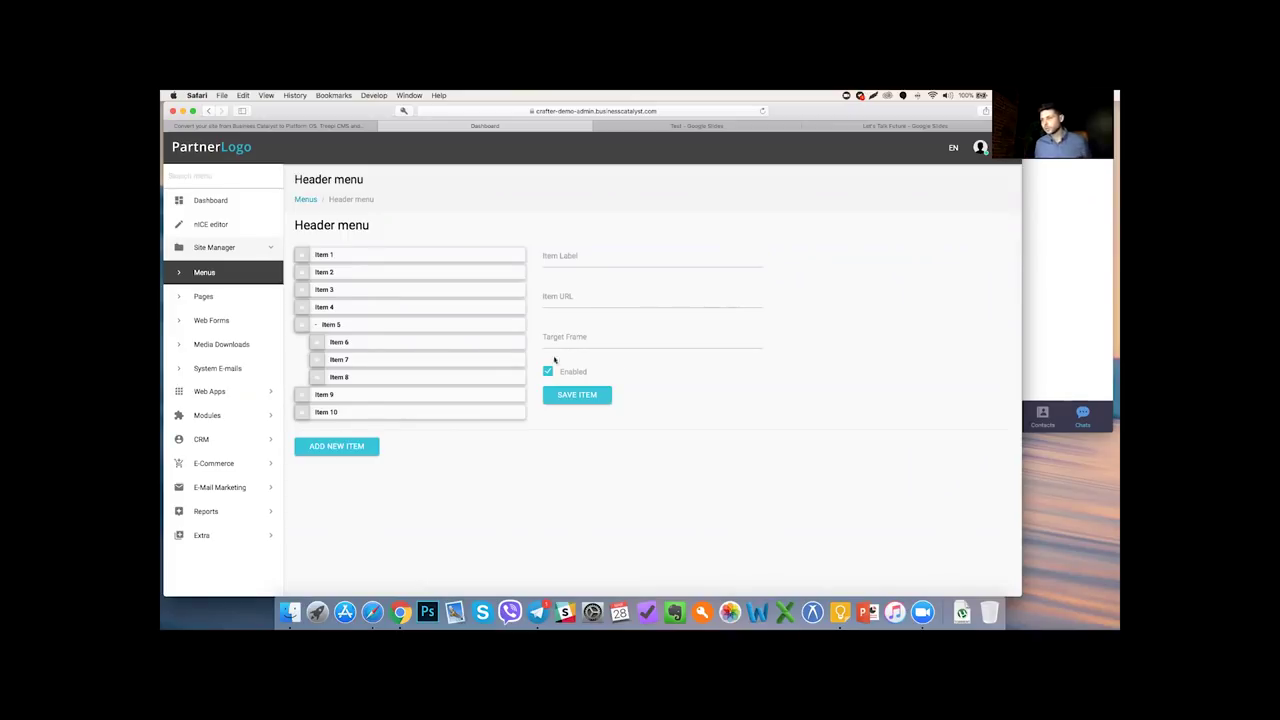
{"action": "left_click_drag", "start_coordinate": [302, 272], "coordinate": [303, 304]}
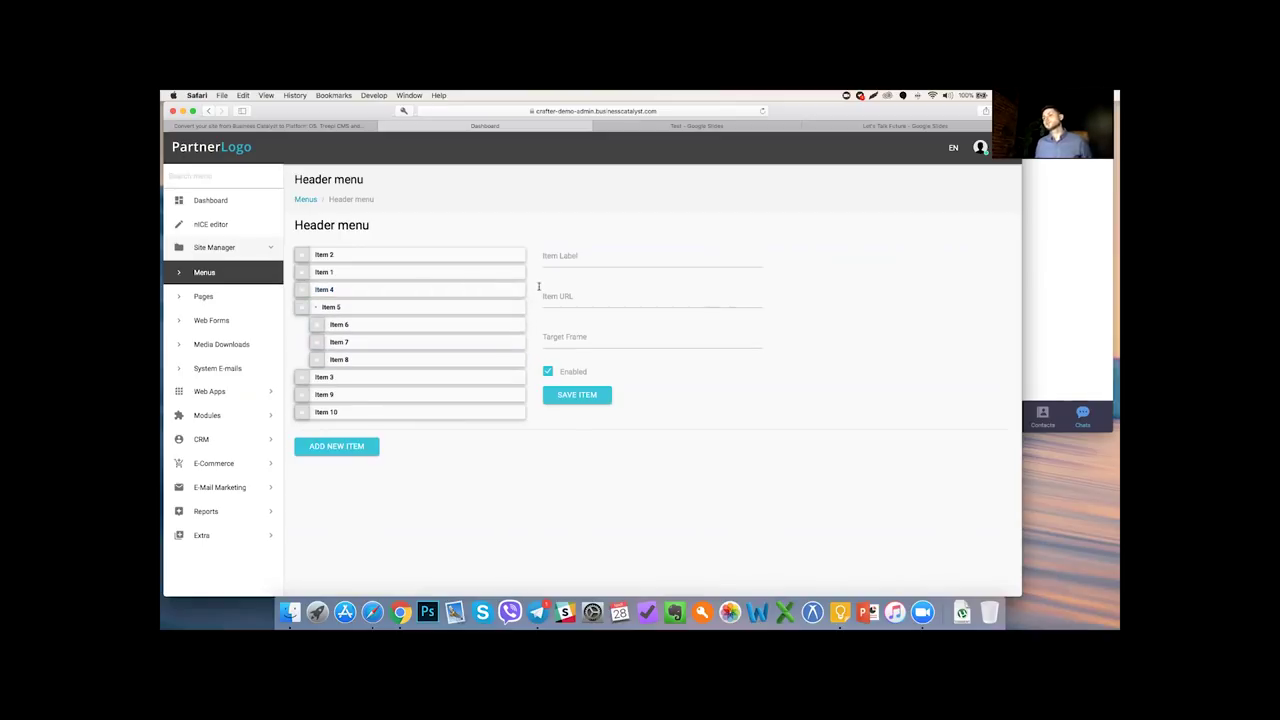
- Open the site's Pages list and search it for "about"
{"action": "left_click", "coordinate": [216, 297]}
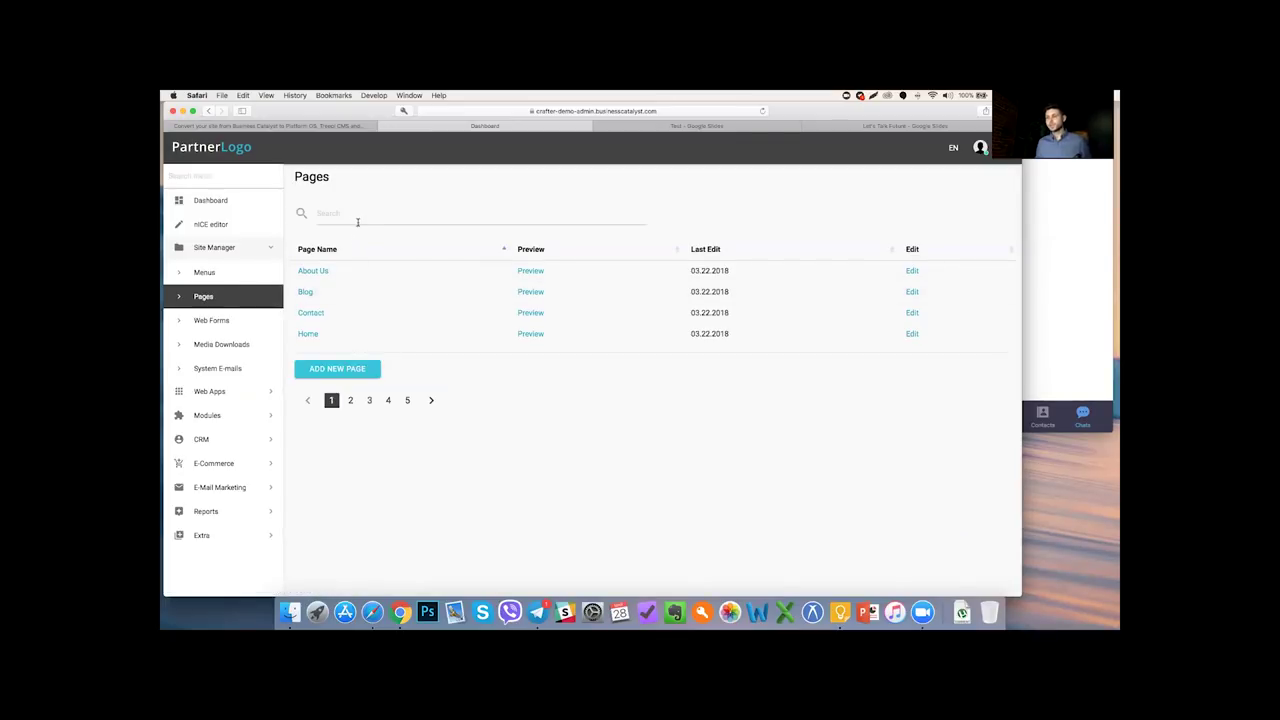
{"action": "left_click", "coordinate": [372, 220]}
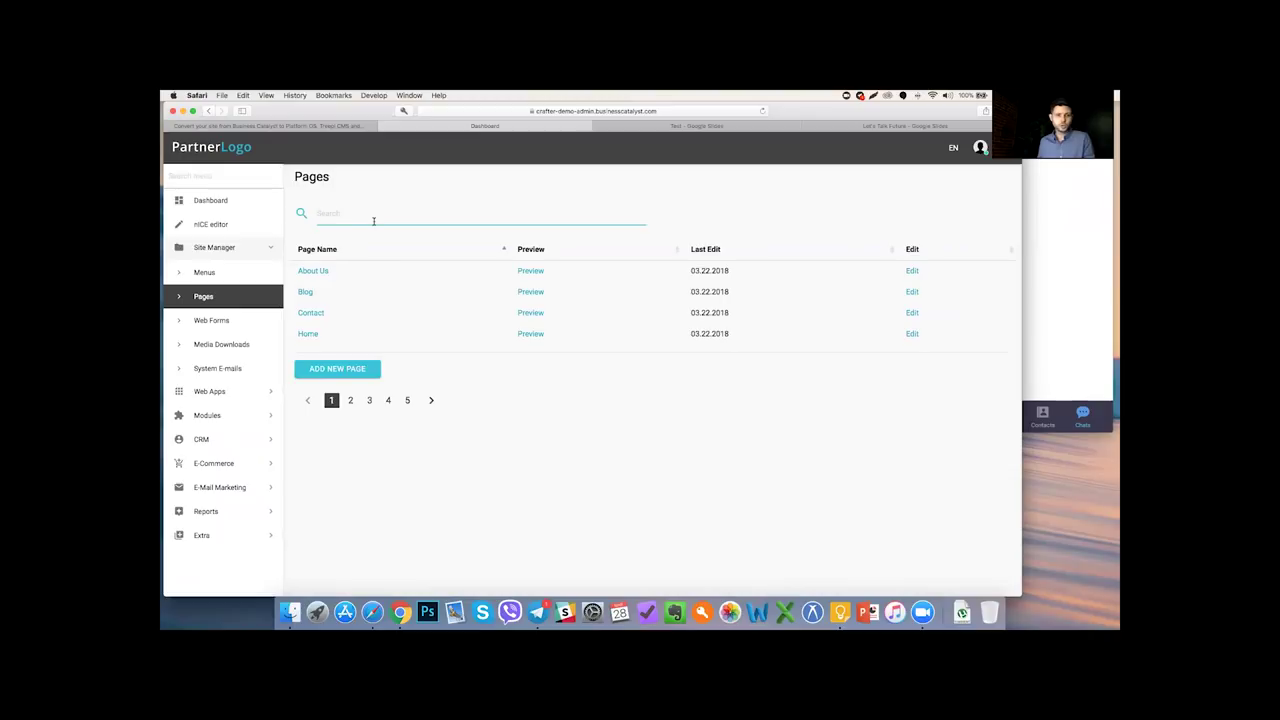
{"action": "type", "text": "a"}
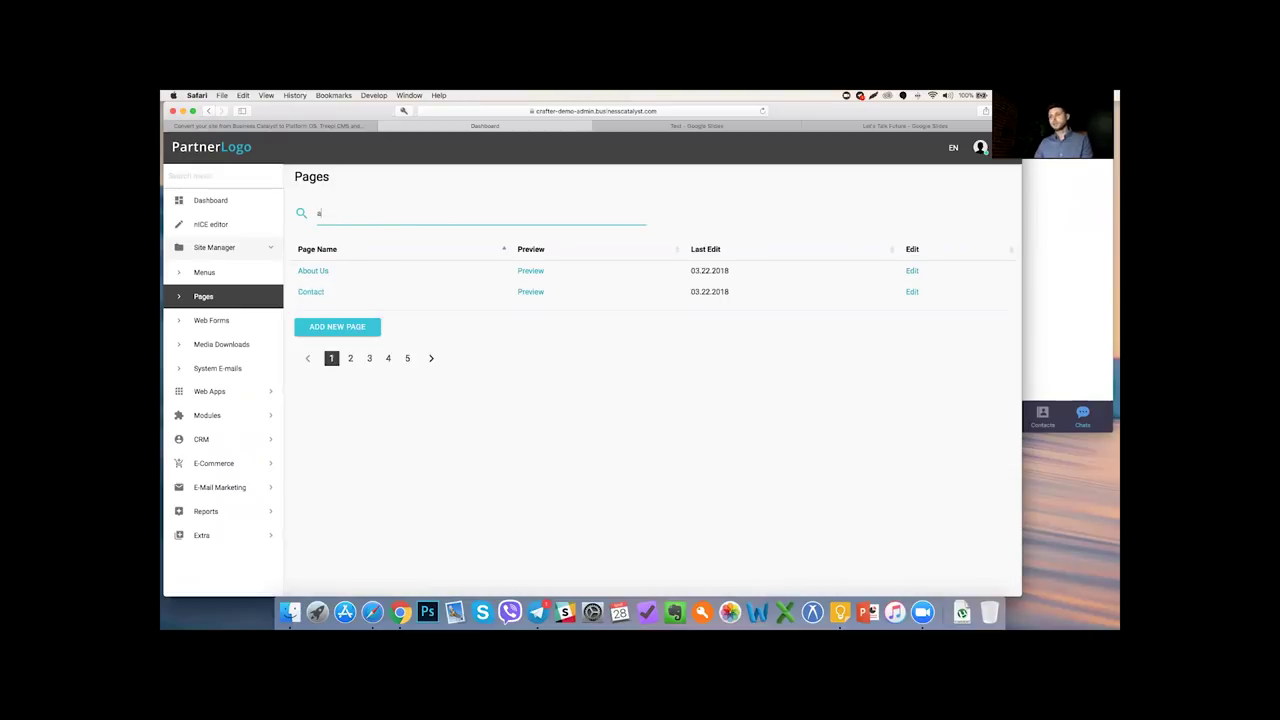
{"action": "type", "text": "bout"}
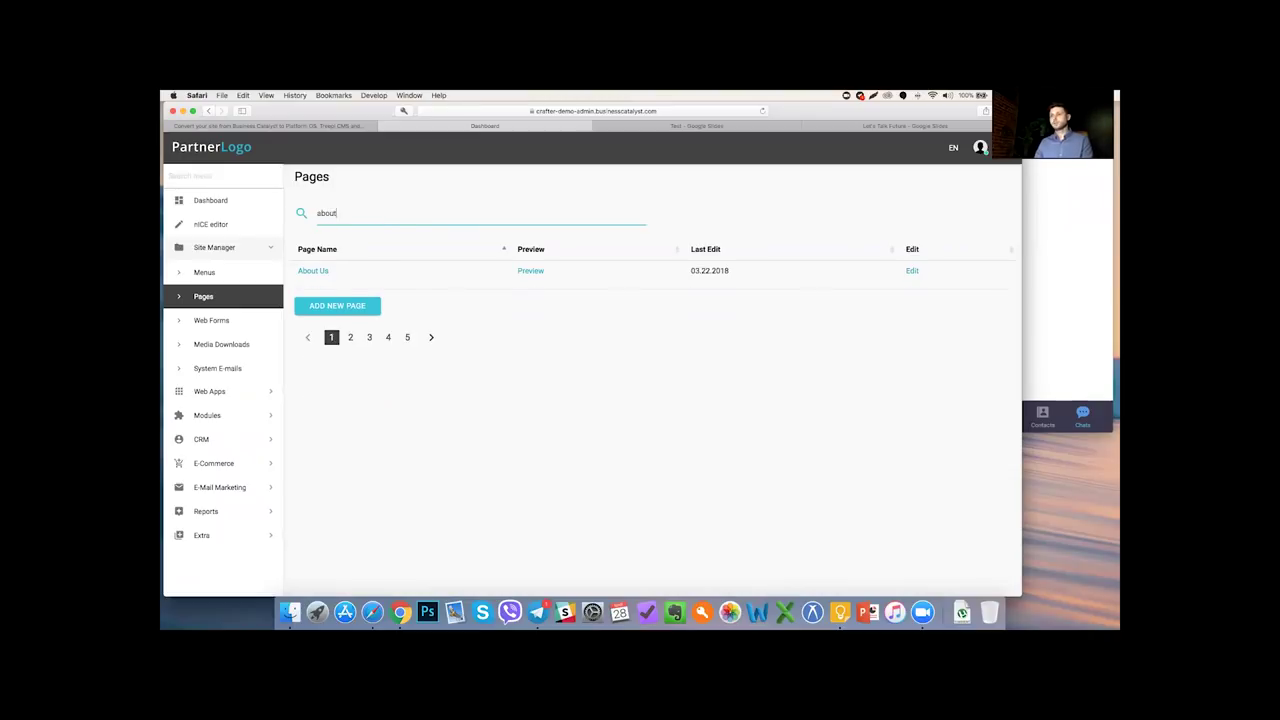
- Clear the page search and sort the full Pages list by last edit date
{"action": "key", "text": "BackSpace"}
{"action": "key", "text": "BackSpace"}
{"action": "key", "text": "BackSpace"}
{"action": "key", "text": "BackSpace"}
{"action": "key", "text": "BackSpace"}
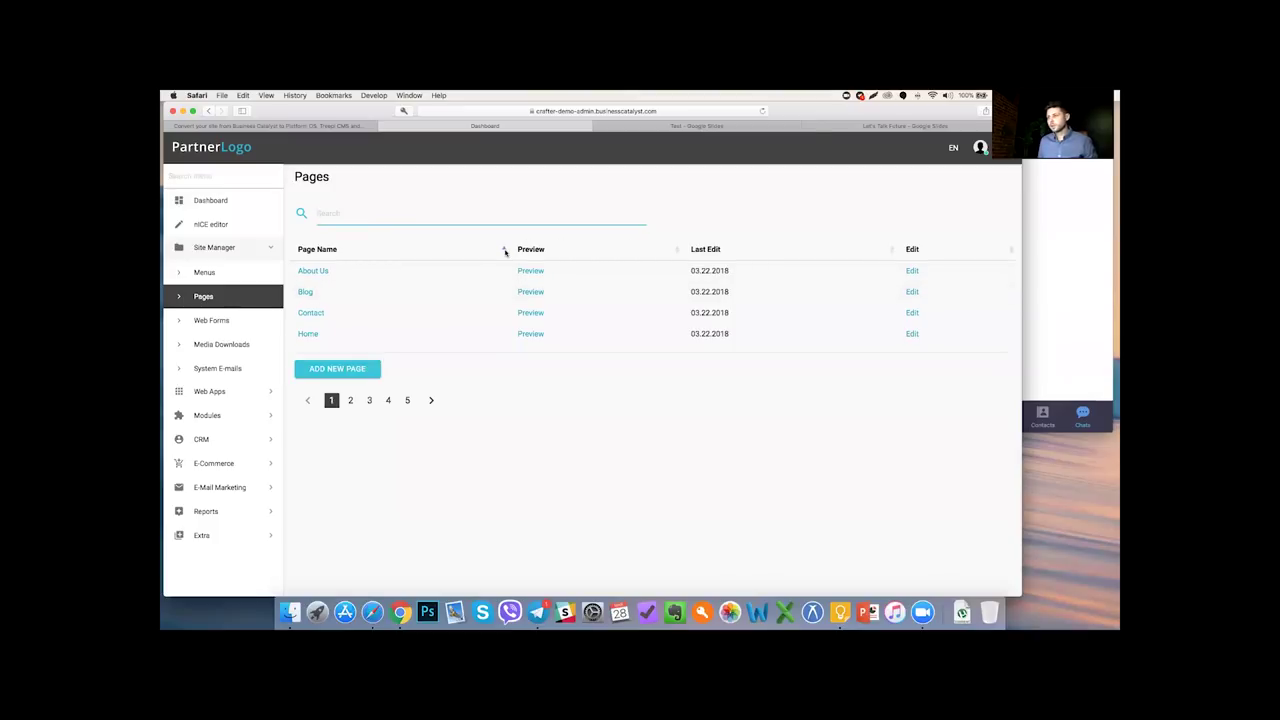
{"action": "left_click", "coordinate": [677, 251]}
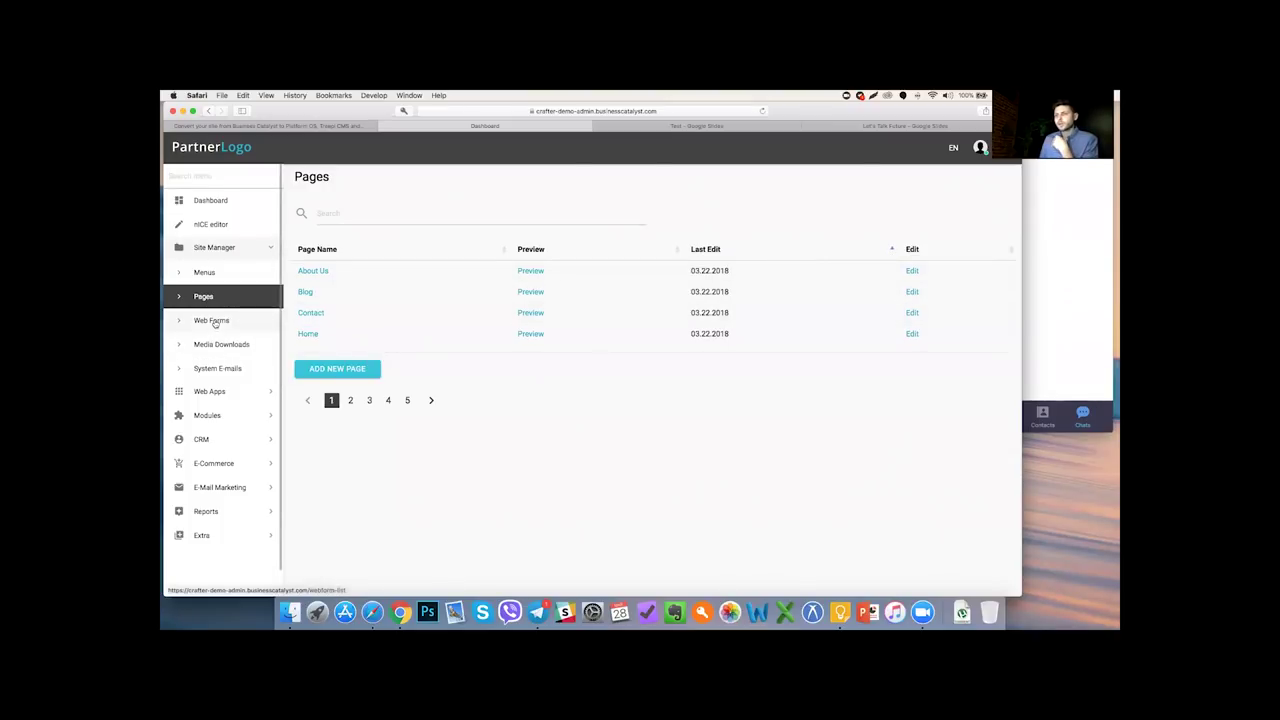
- Copy the Contact form's code from Web Forms, check the Pages list and return to the forms
{"action": "left_click", "coordinate": [214, 324]}
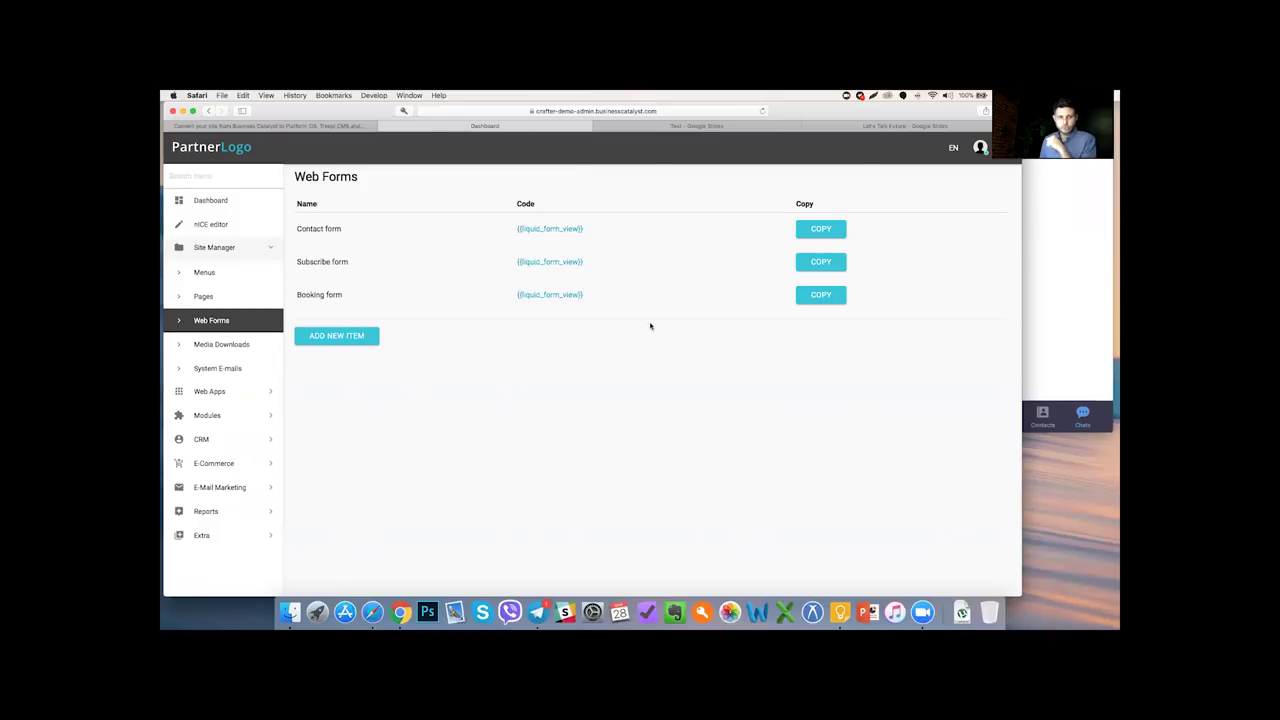
{"action": "left_click", "coordinate": [836, 236]}
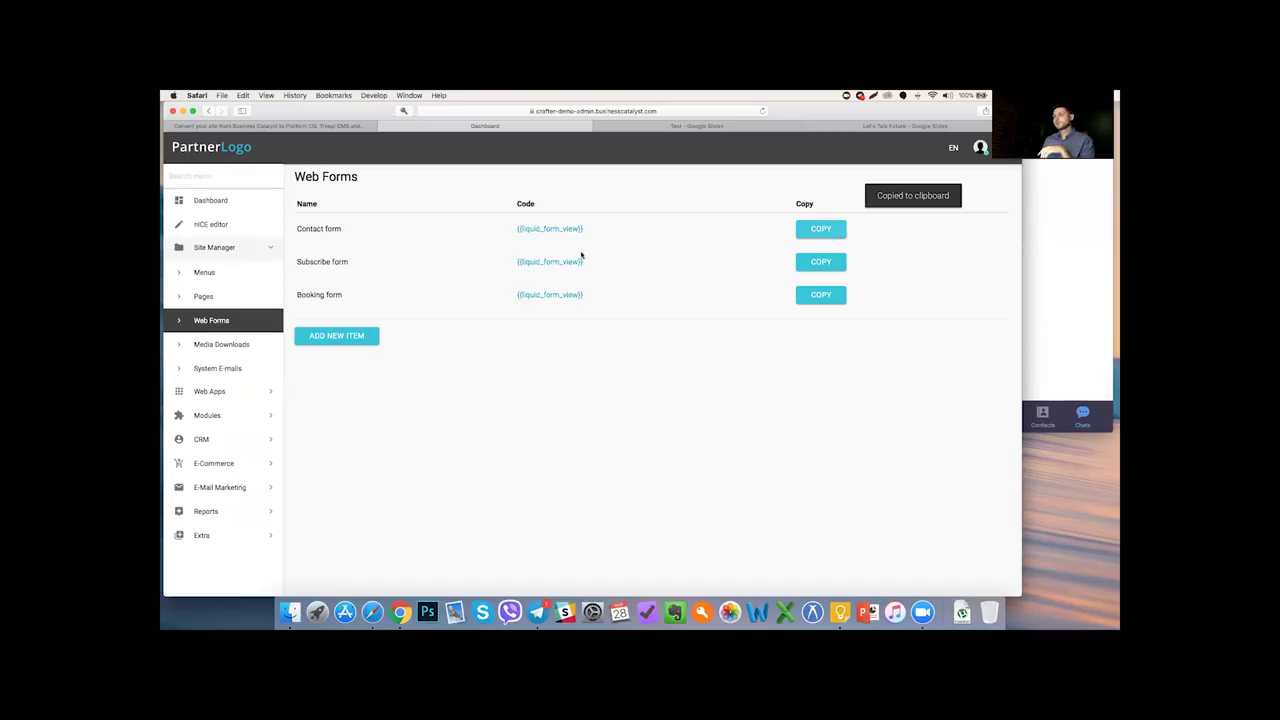
{"action": "left_click", "coordinate": [226, 271]}
{"action": "left_click", "coordinate": [210, 297]}
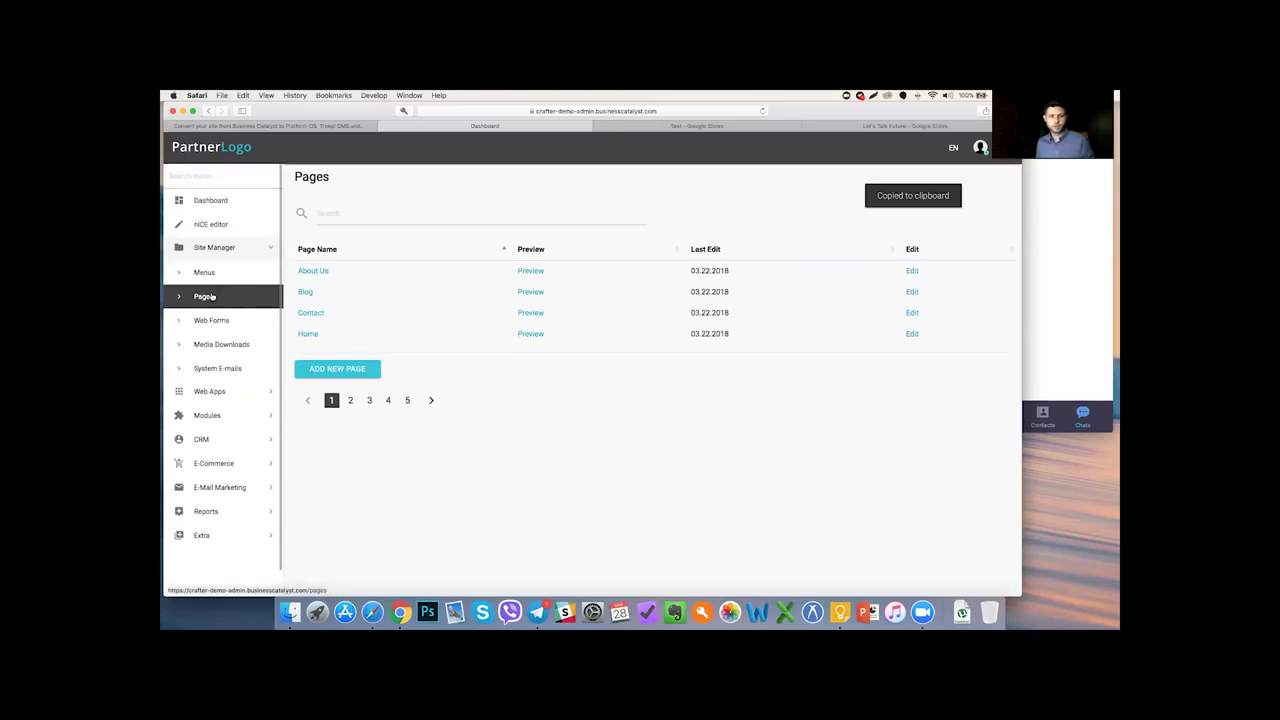
{"action": "left_click", "coordinate": [208, 322]}
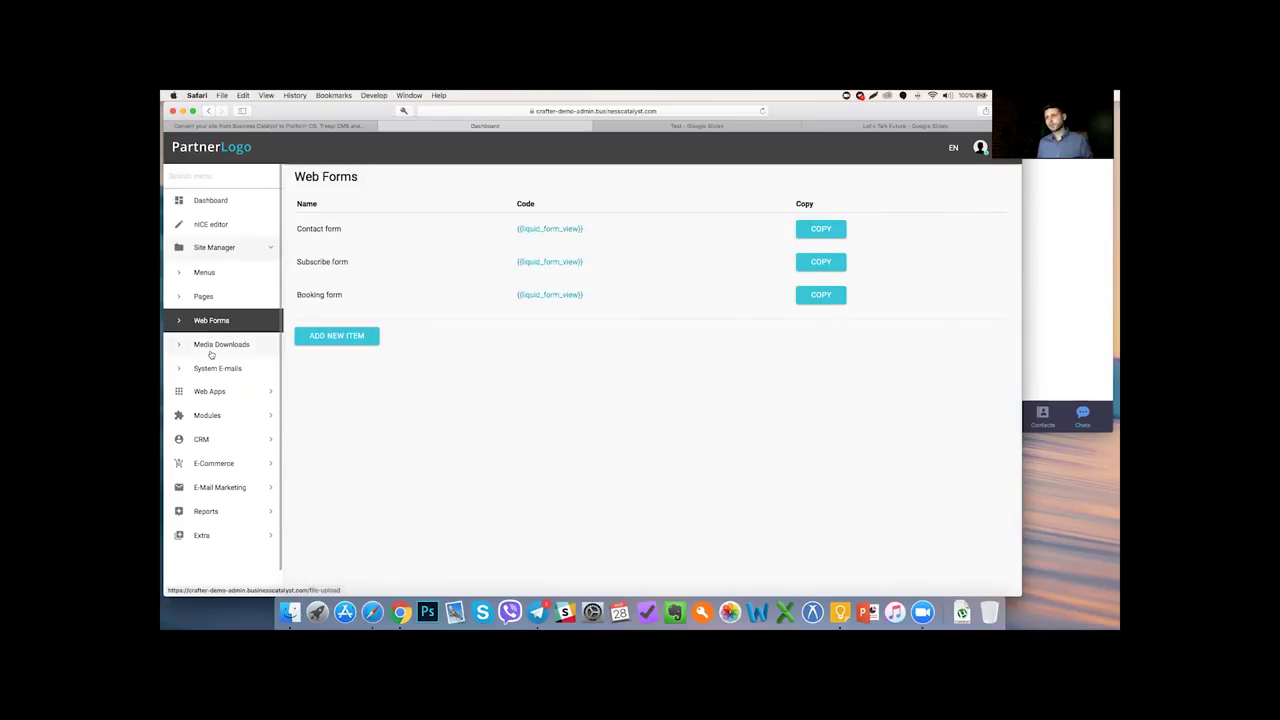
- Open Media Downloads, bring up the file chooser for a new upload and dismiss it without choosing a file
{"action": "left_click", "coordinate": [211, 350]}
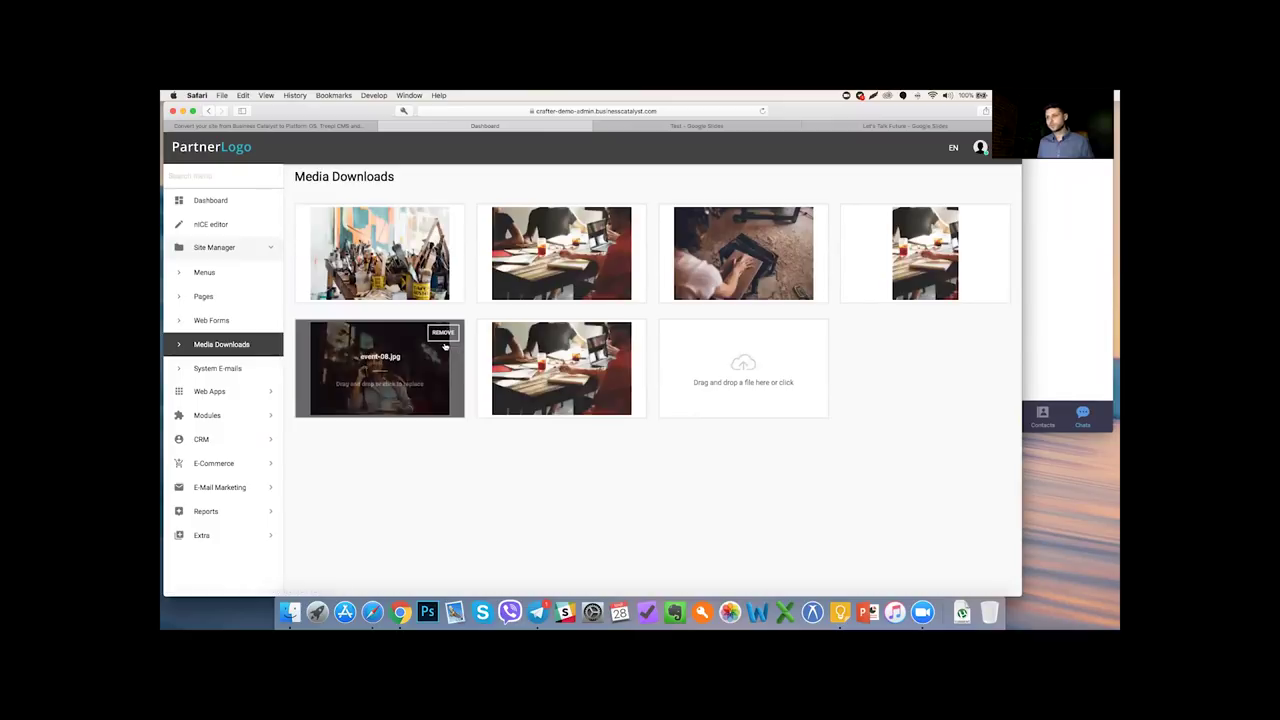
{"action": "left_click", "coordinate": [746, 372]}
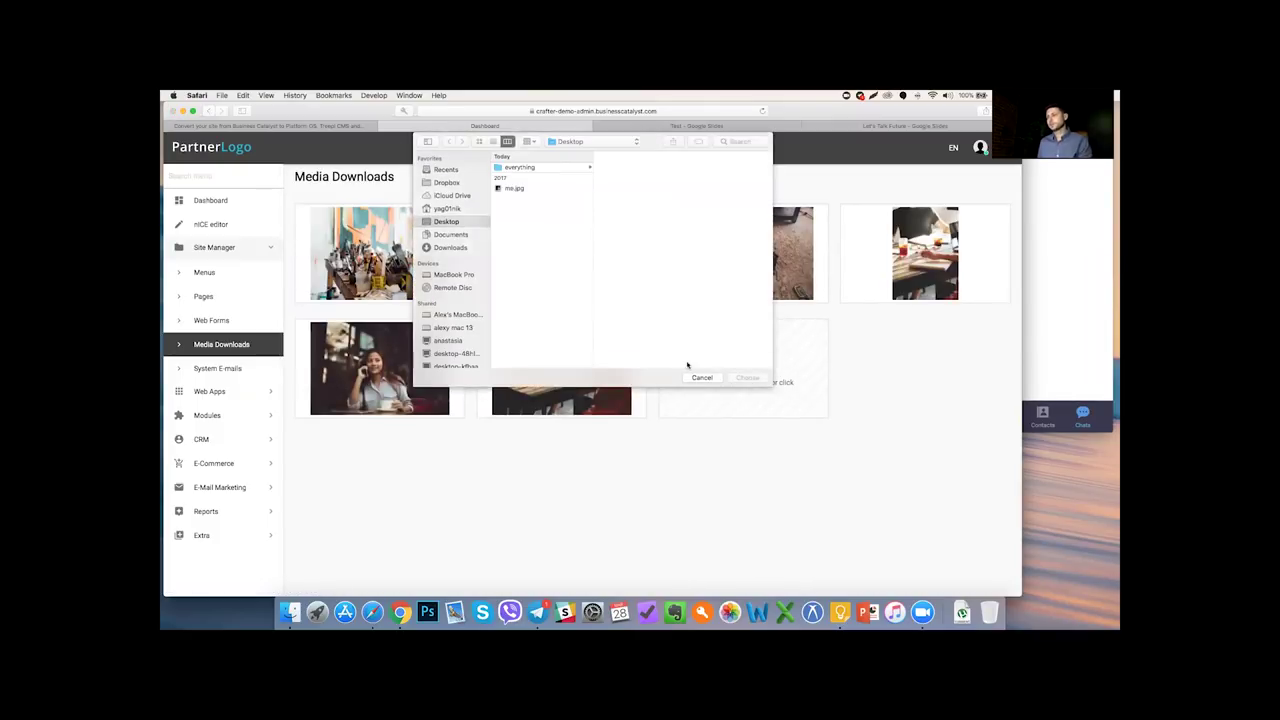
{"action": "left_click", "coordinate": [703, 378]}
- View the System E-mails templates and the item list of Web App 1
{"action": "left_click", "coordinate": [249, 370]}
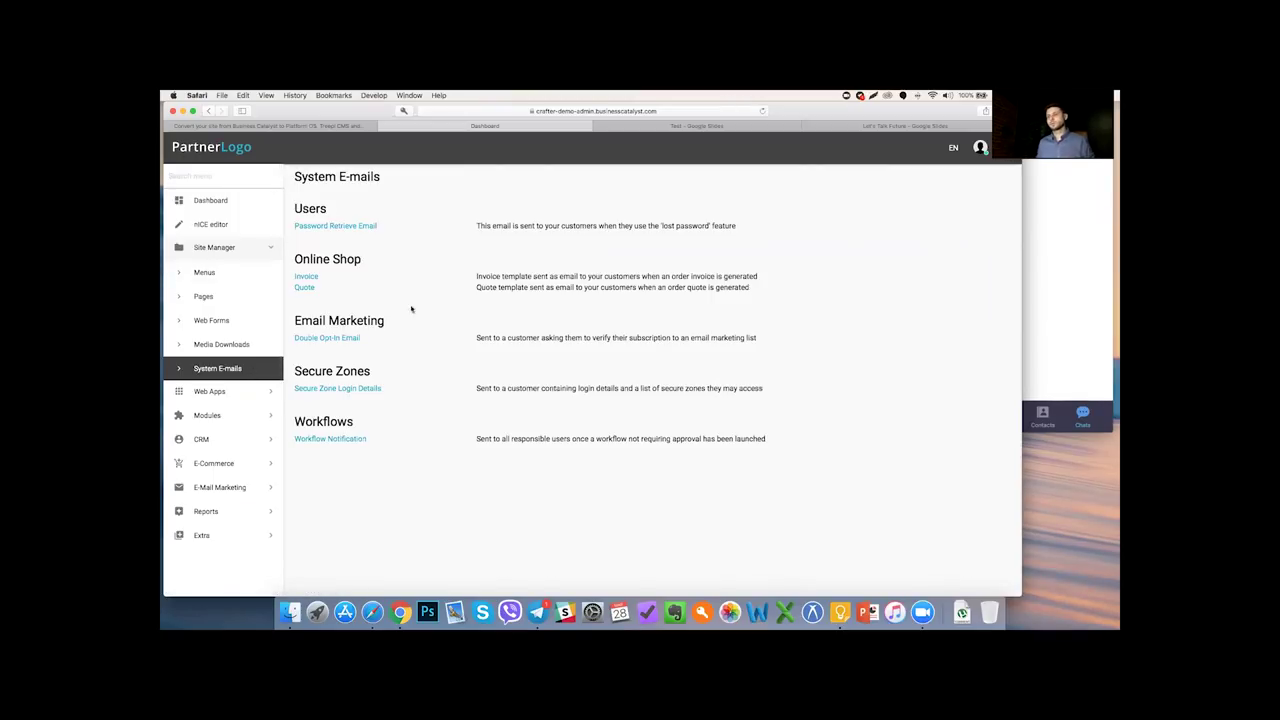
{"action": "left_click", "coordinate": [238, 398]}
{"action": "left_click", "coordinate": [228, 416]}
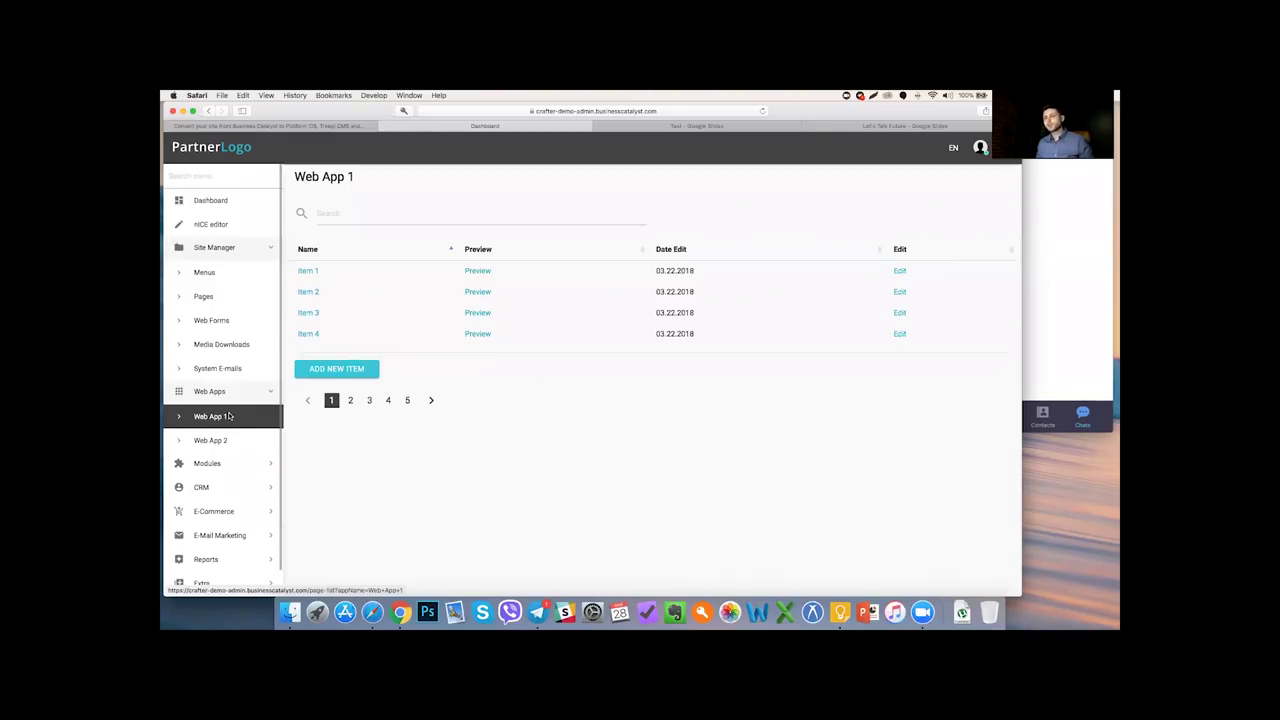
- Examine the available Modules and open the Blog post list
{"action": "left_click", "coordinate": [222, 463]}
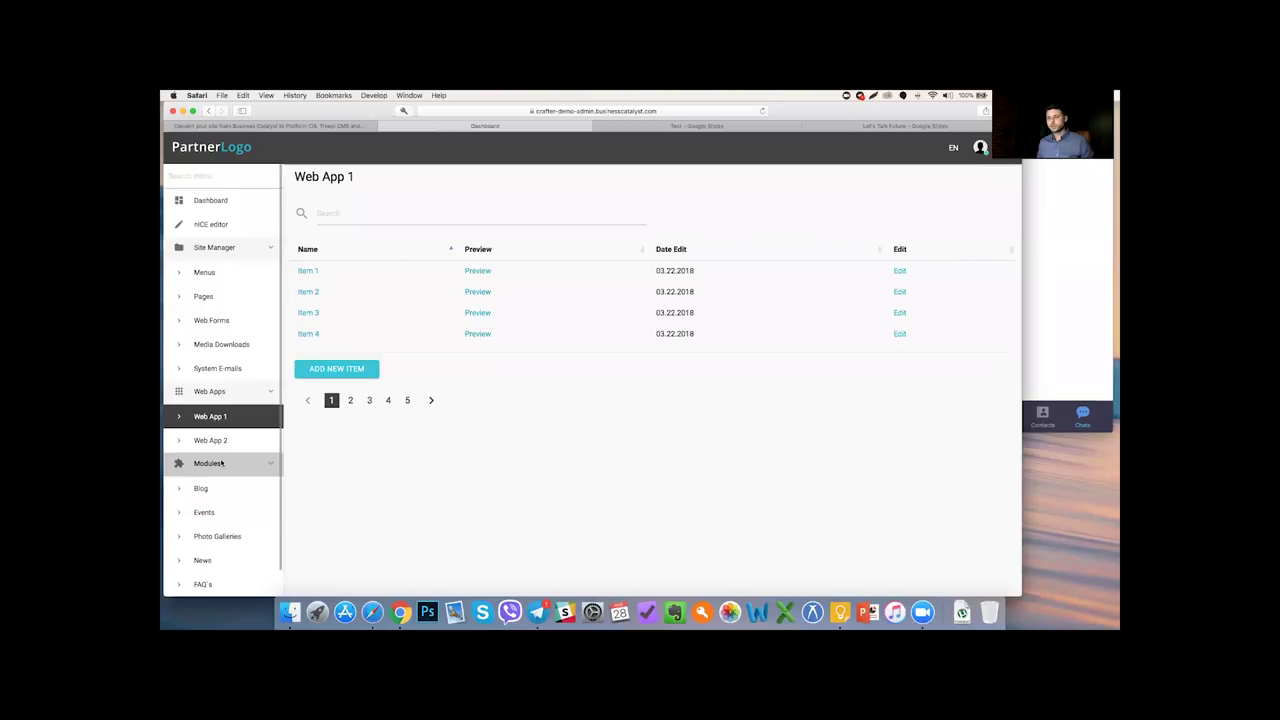
{"action": "scroll", "coordinate": [222, 463], "scroll_direction": "down", "scroll_amount": 1}
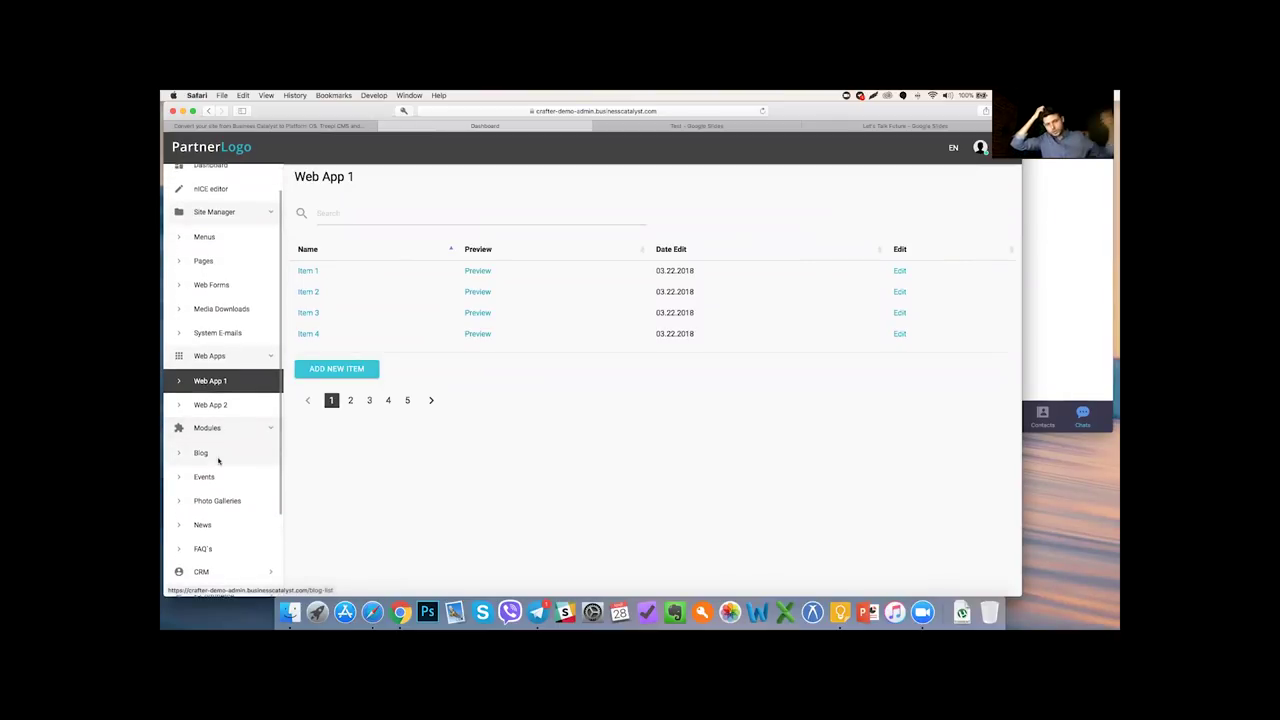
{"action": "scroll", "coordinate": [219, 460], "scroll_direction": "down", "scroll_amount": 1}
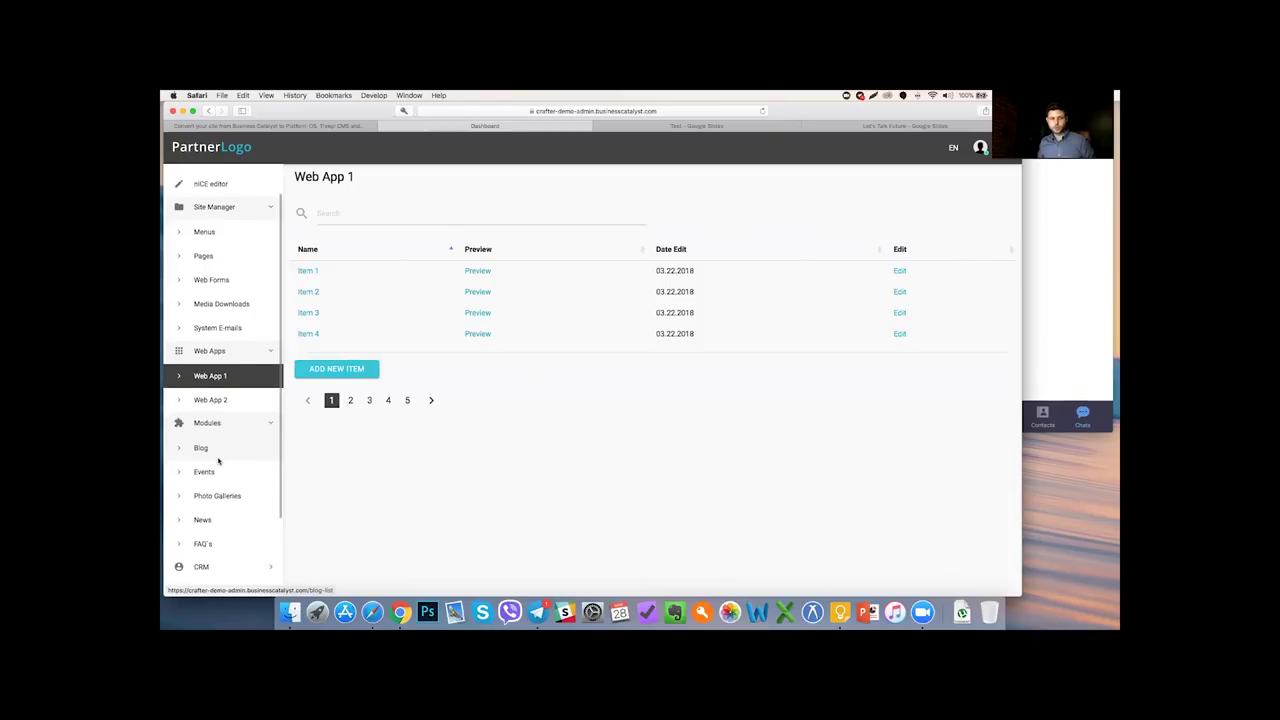
{"action": "scroll", "coordinate": [219, 460], "scroll_direction": "down", "scroll_amount": 1}
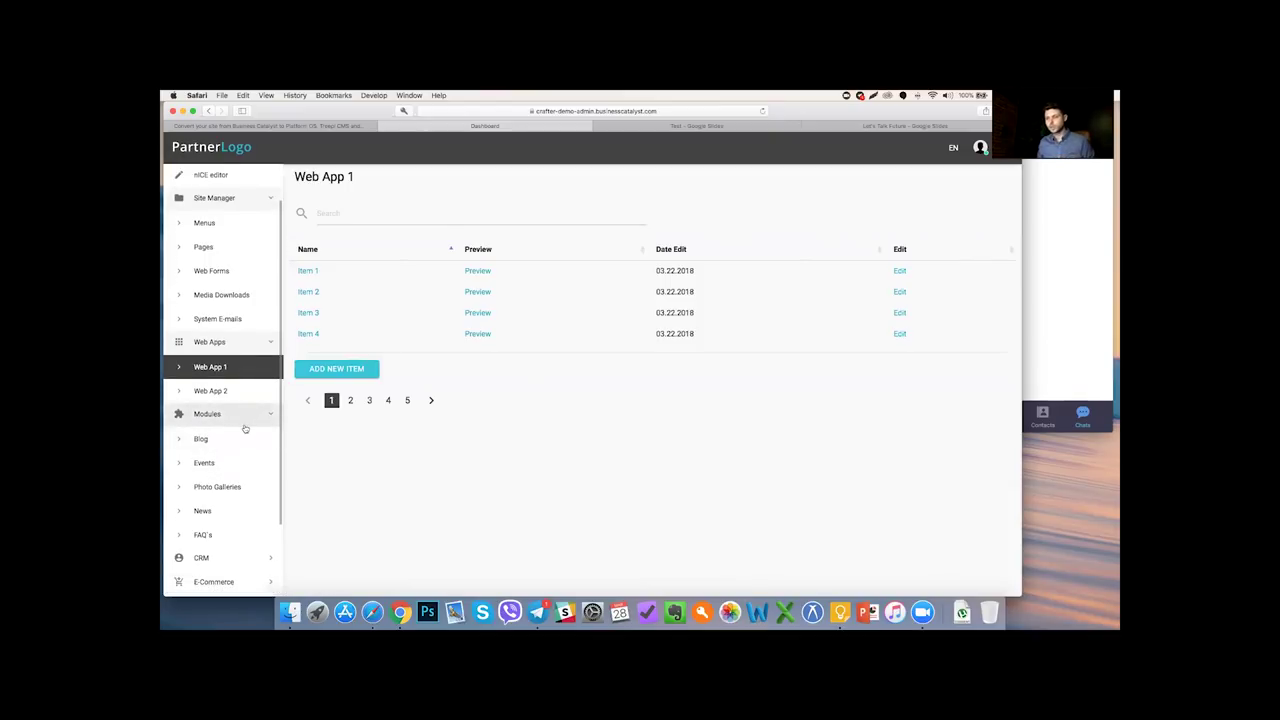
{"action": "left_click", "coordinate": [242, 440]}
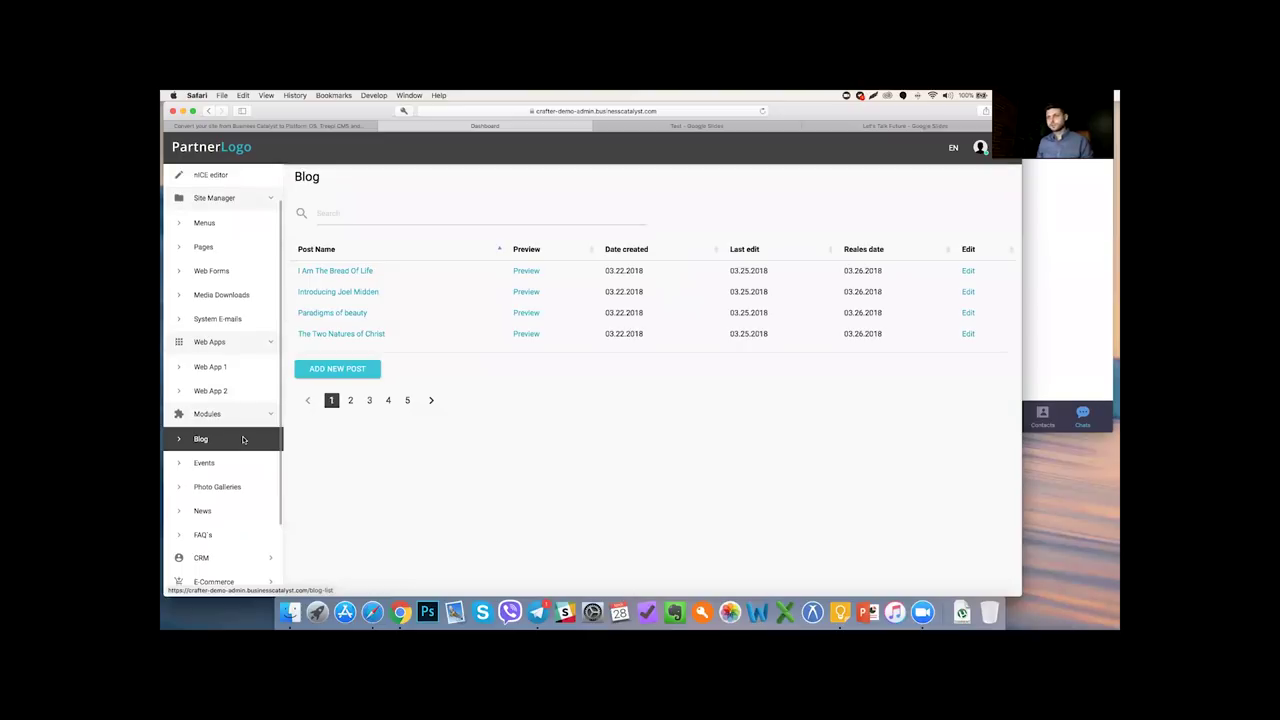
- Open the blog post "I Am The Bread Of Life" and examine its SEO and More Options settings
{"action": "left_click", "coordinate": [368, 226]}
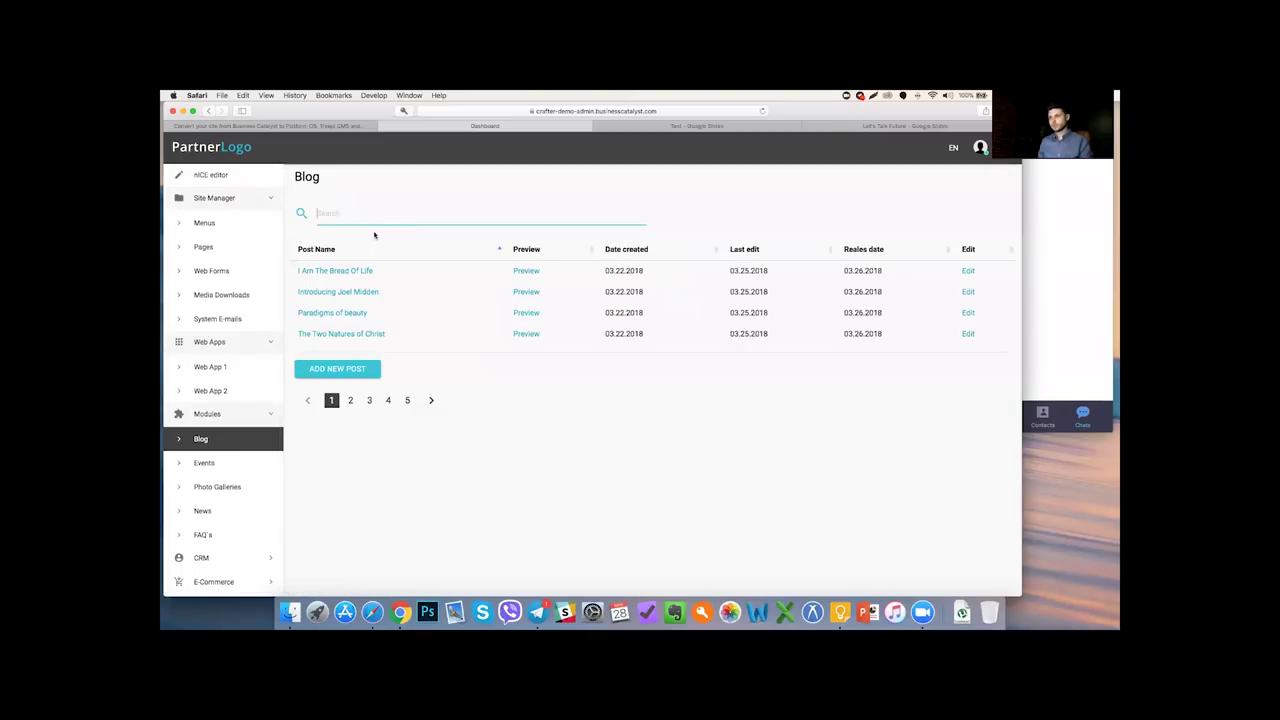
{"action": "left_click", "coordinate": [362, 274]}
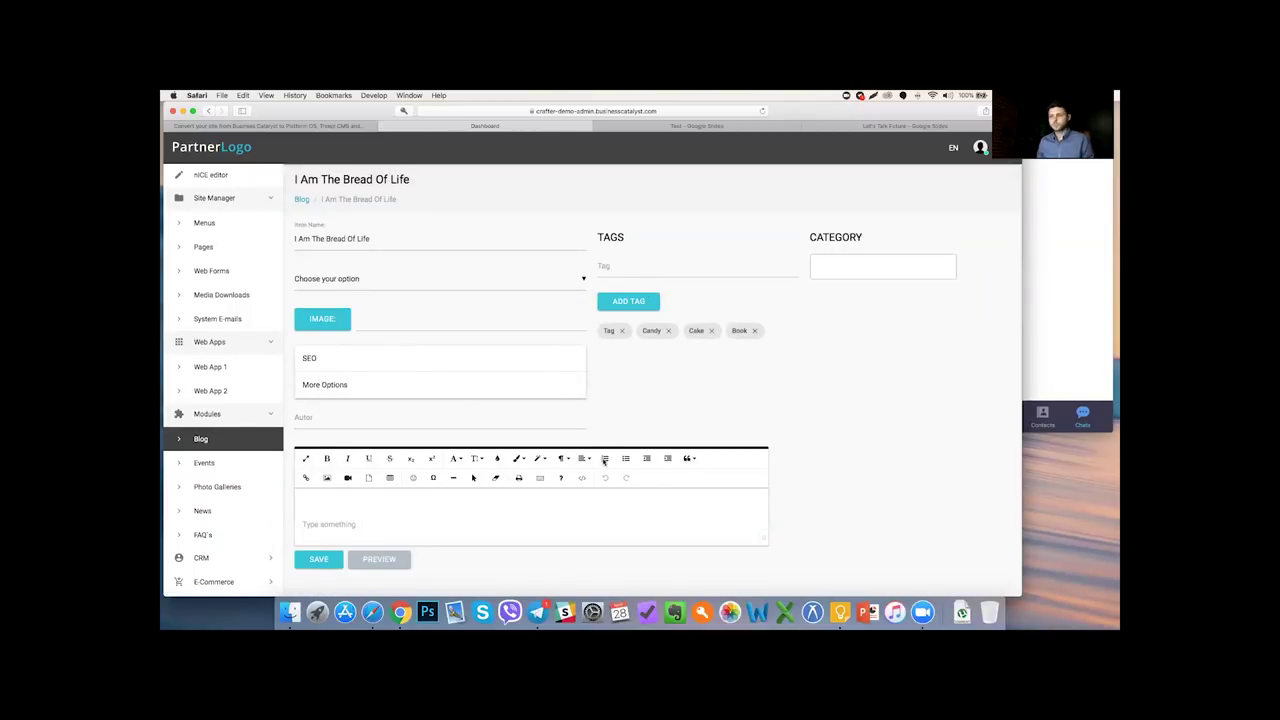
{"action": "left_click", "coordinate": [402, 368]}
{"action": "scroll", "coordinate": [392, 445], "scroll_direction": "down", "scroll_amount": 2}
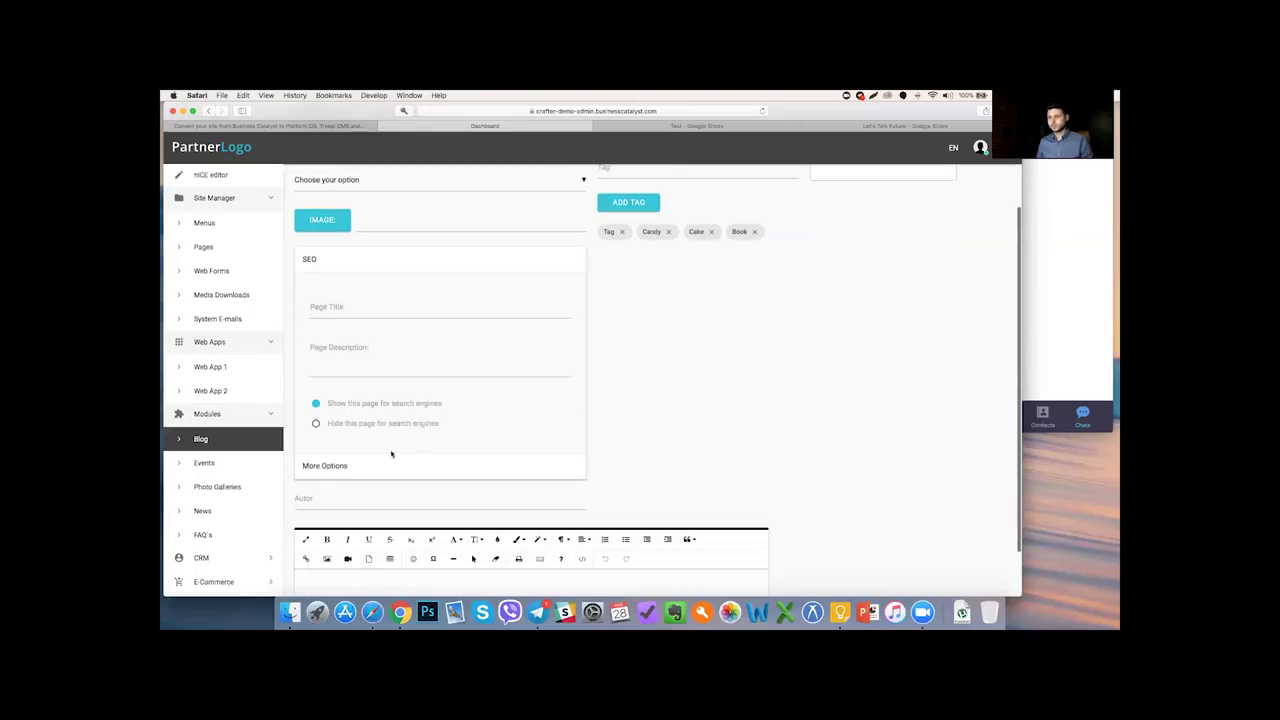
{"action": "left_click", "coordinate": [414, 465]}
{"action": "scroll", "coordinate": [420, 360], "scroll_direction": "up", "scroll_amount": 2}
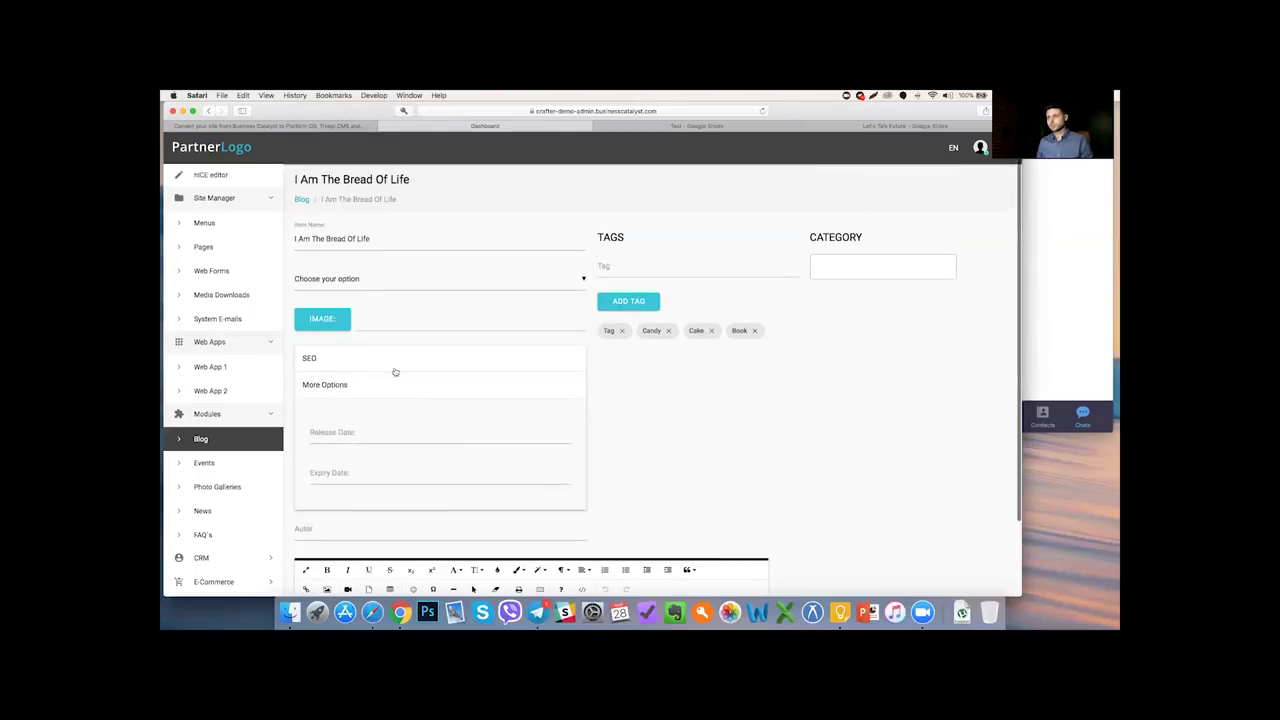
- Assign Category 1 and Category 3 to the blog post
{"action": "left_click", "coordinate": [814, 262]}
{"action": "left_click", "coordinate": [852, 304]}
{"action": "left_click", "coordinate": [883, 289]}
{"action": "left_click", "coordinate": [857, 266]}
{"action": "left_click", "coordinate": [831, 297]}
{"action": "left_click", "coordinate": [866, 266]}
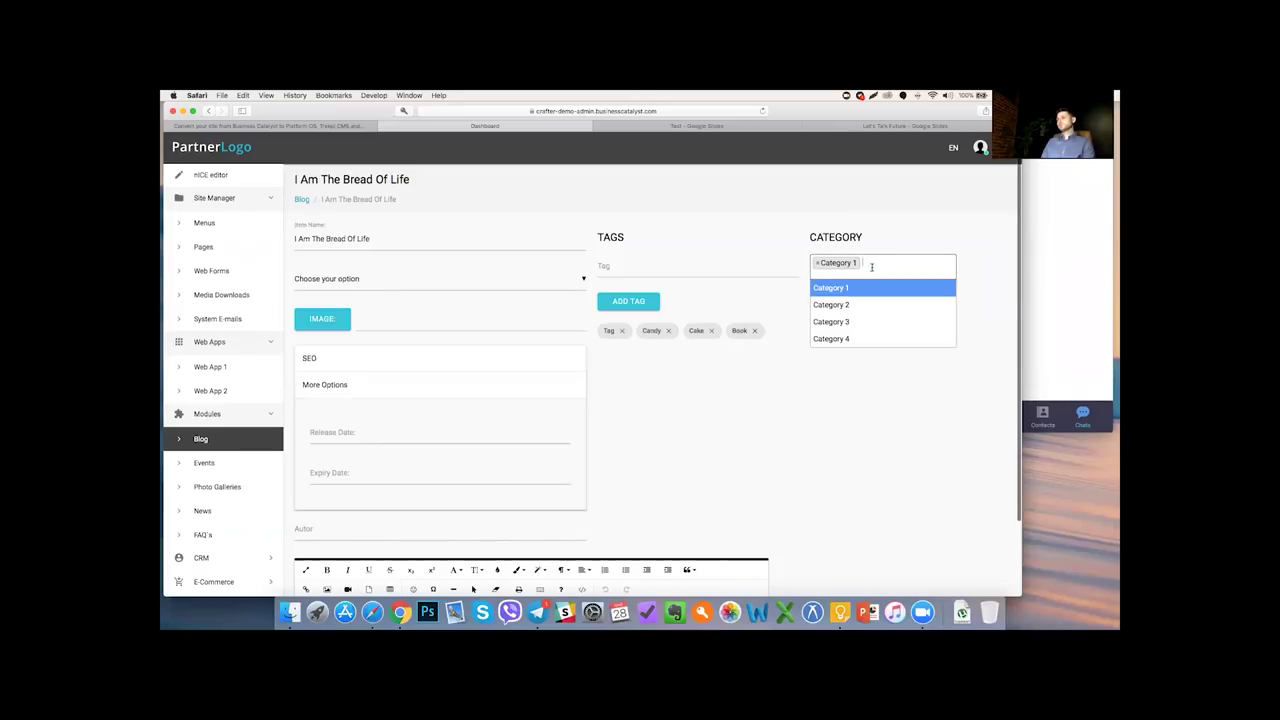
{"action": "left_click", "coordinate": [839, 321]}
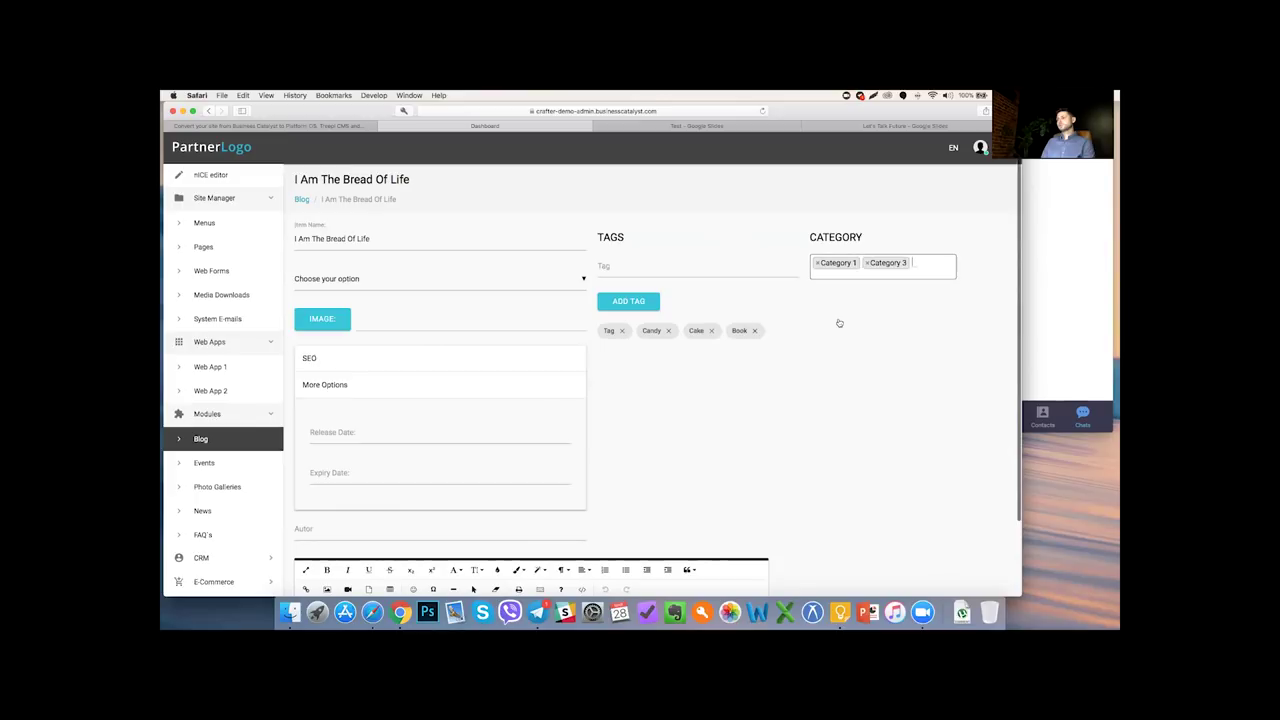
- Check the choices offered by the post's option selector without picking one, and review the remaining post fields
{"action": "scroll", "coordinate": [468, 260], "scroll_direction": "down", "scroll_amount": 1}
{"action": "left_click", "coordinate": [471, 237]}
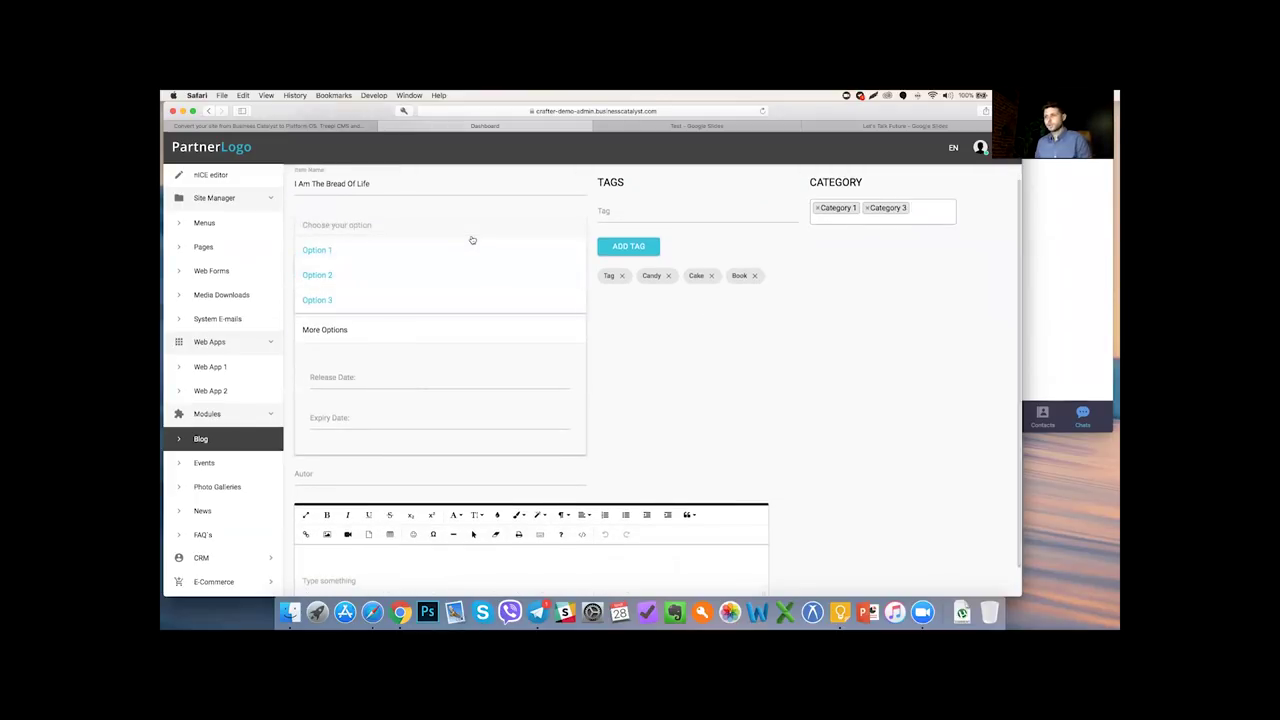
{"action": "left_click", "coordinate": [674, 363]}
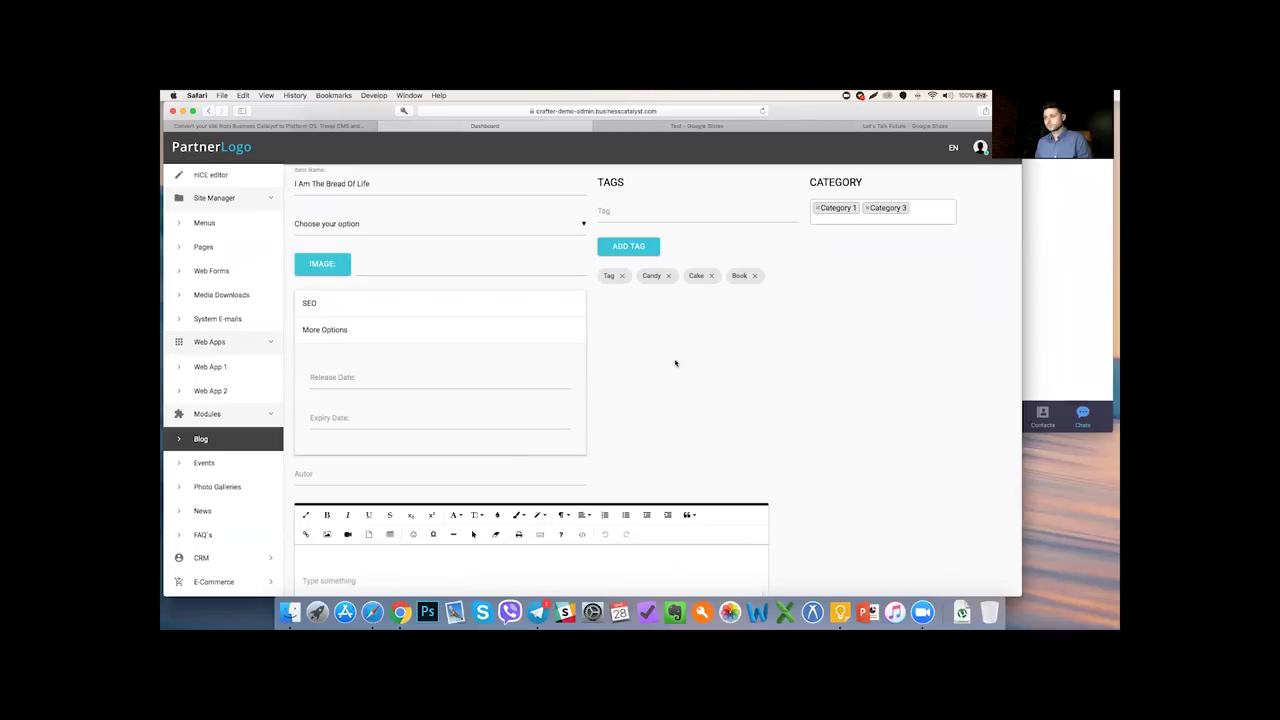
{"action": "scroll", "coordinate": [675, 363], "scroll_direction": "down", "scroll_amount": 1}
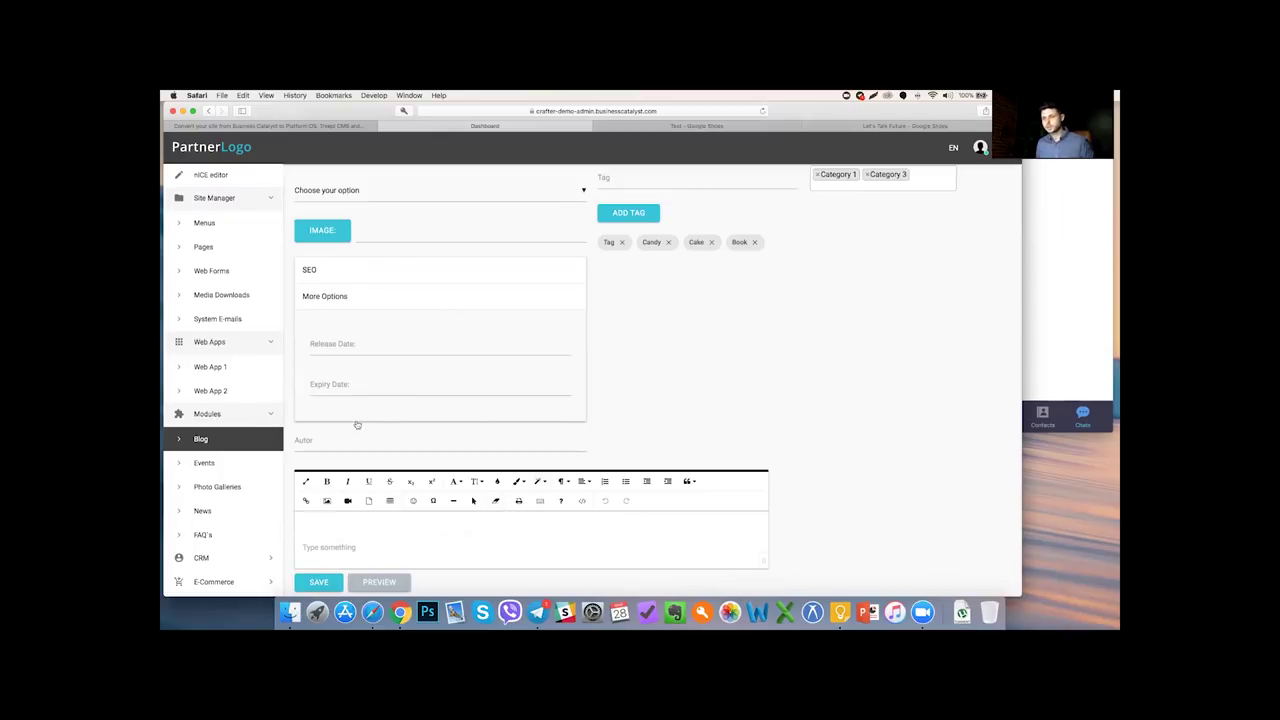
- Open the event "I Am The Bread Of Life" in the Events module and set its starting hour to 07:20
{"action": "left_click", "coordinate": [229, 465]}
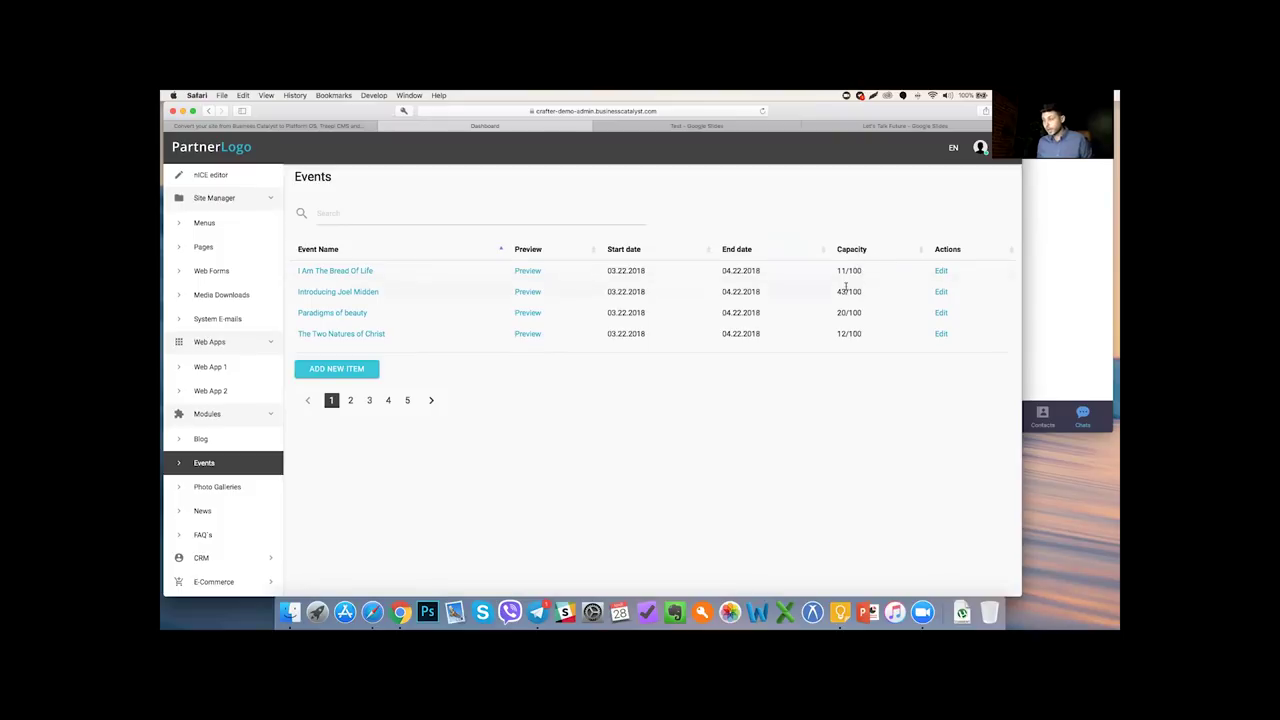
{"action": "left_click", "coordinate": [341, 272]}
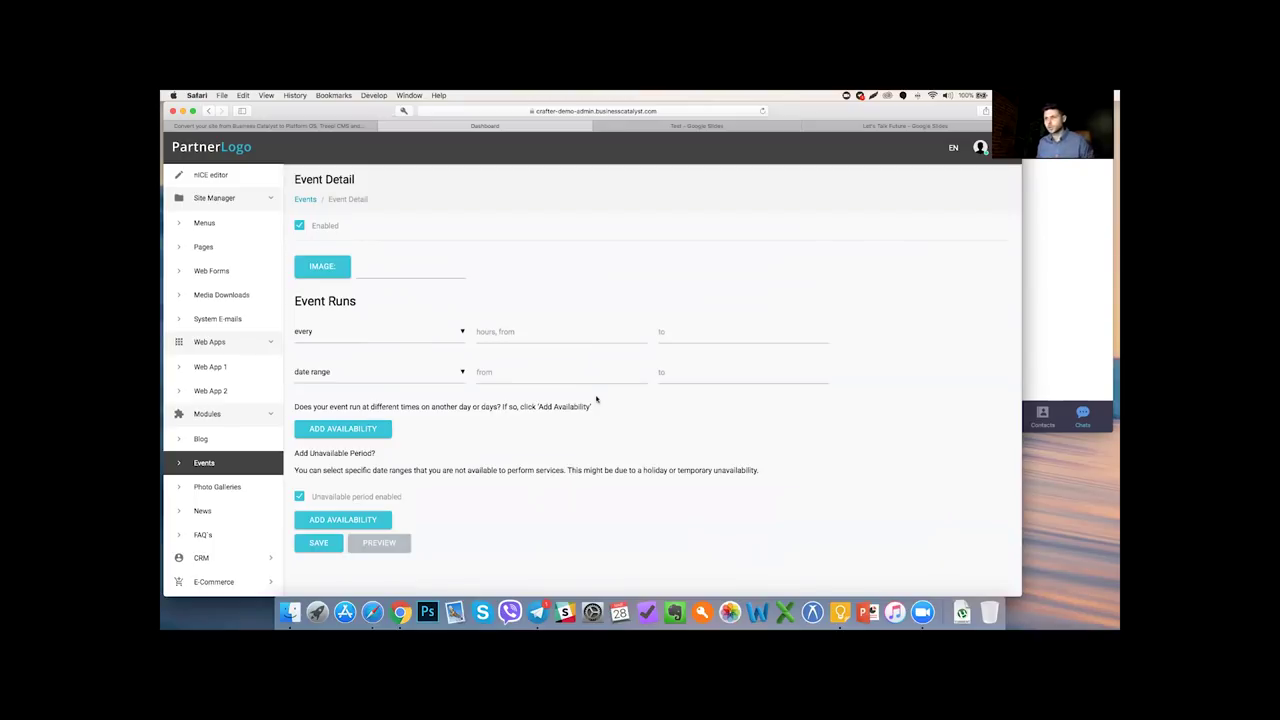
{"action": "left_click", "coordinate": [558, 326]}
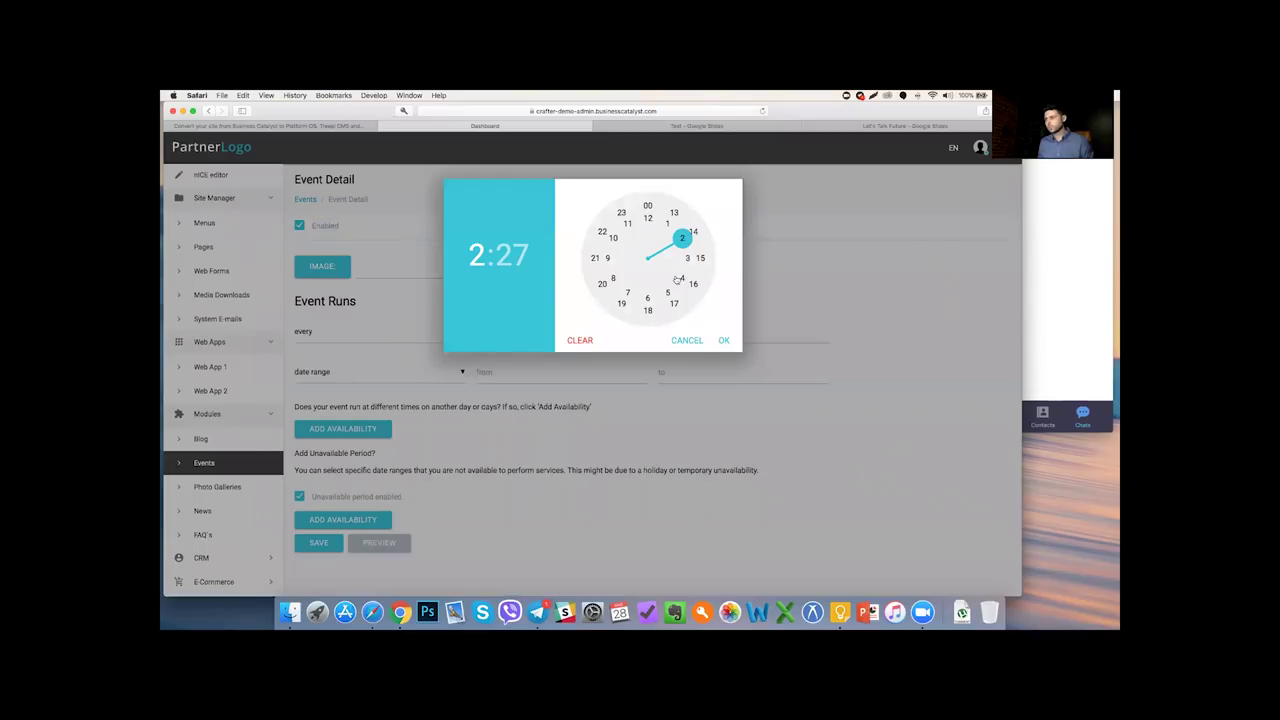
{"action": "left_click", "coordinate": [621, 297]}
{"action": "left_click", "coordinate": [693, 284]}
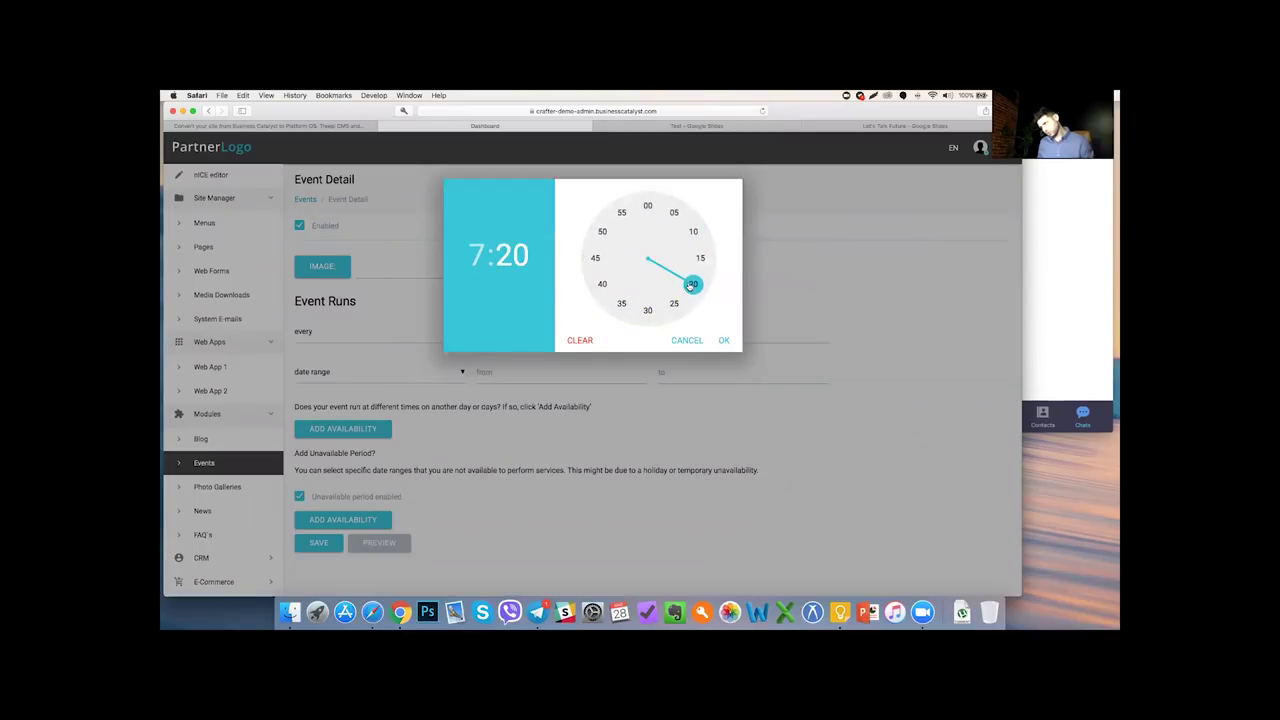
{"action": "left_click", "coordinate": [723, 340]}
- Set the event's ending hour to 23:27 and change its date range setting to recurring days
{"action": "left_click", "coordinate": [718, 335]}
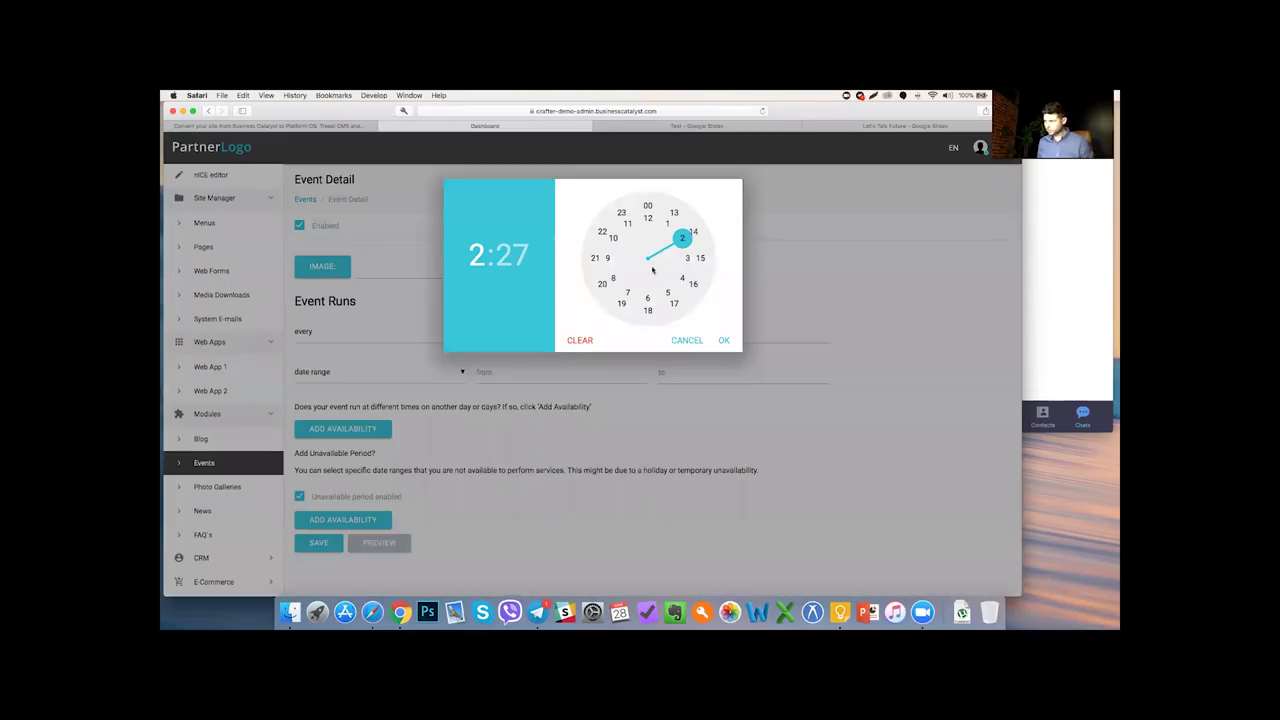
{"action": "left_click", "coordinate": [633, 237]}
{"action": "left_click", "coordinate": [724, 340]}
{"action": "left_click", "coordinate": [390, 378]}
{"action": "left_click", "coordinate": [386, 396]}
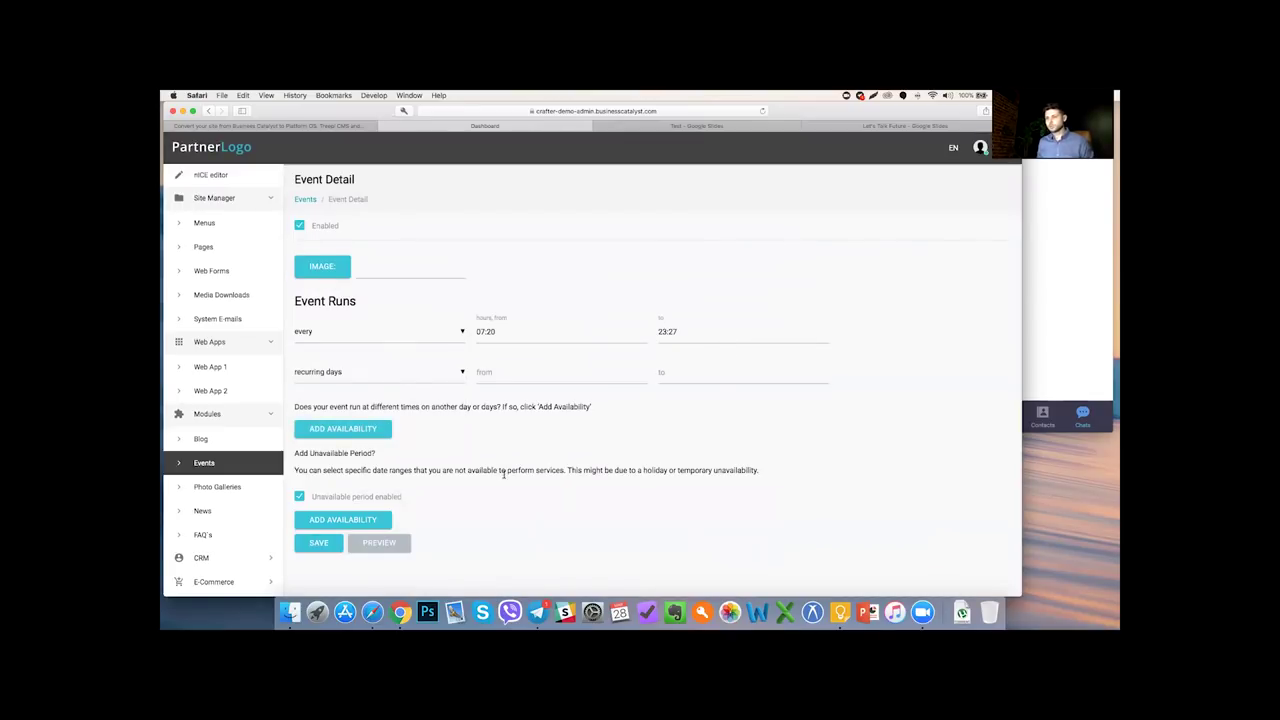
- View the Photo Galleries images and open Item 1 from the News module
{"action": "left_click", "coordinate": [245, 487]}
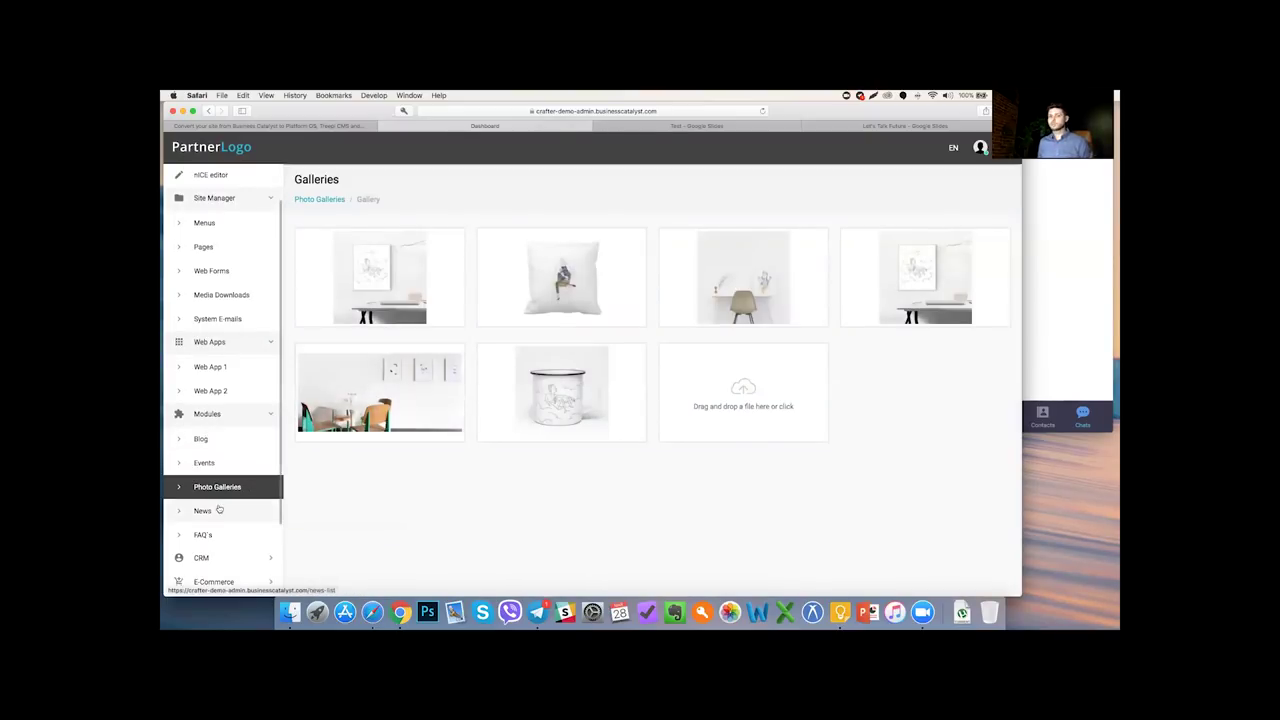
{"action": "scroll", "coordinate": [219, 510], "scroll_direction": "down", "scroll_amount": 1}
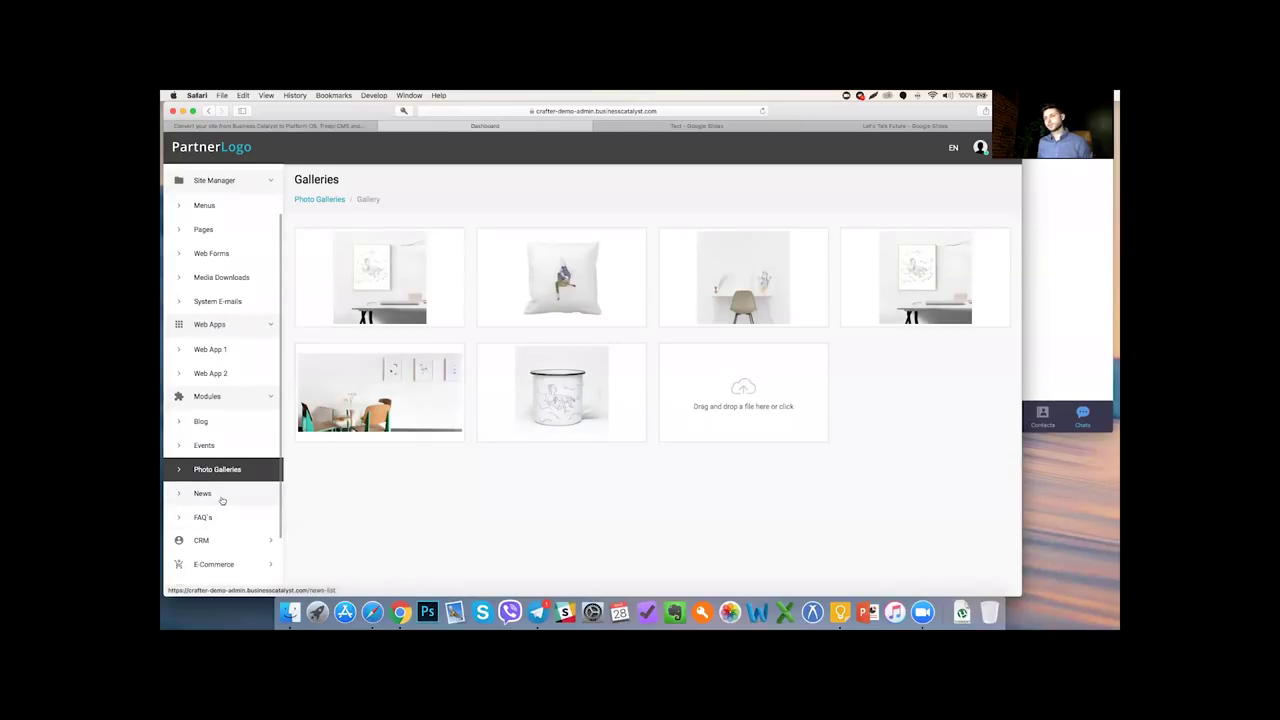
{"action": "left_click", "coordinate": [222, 500]}
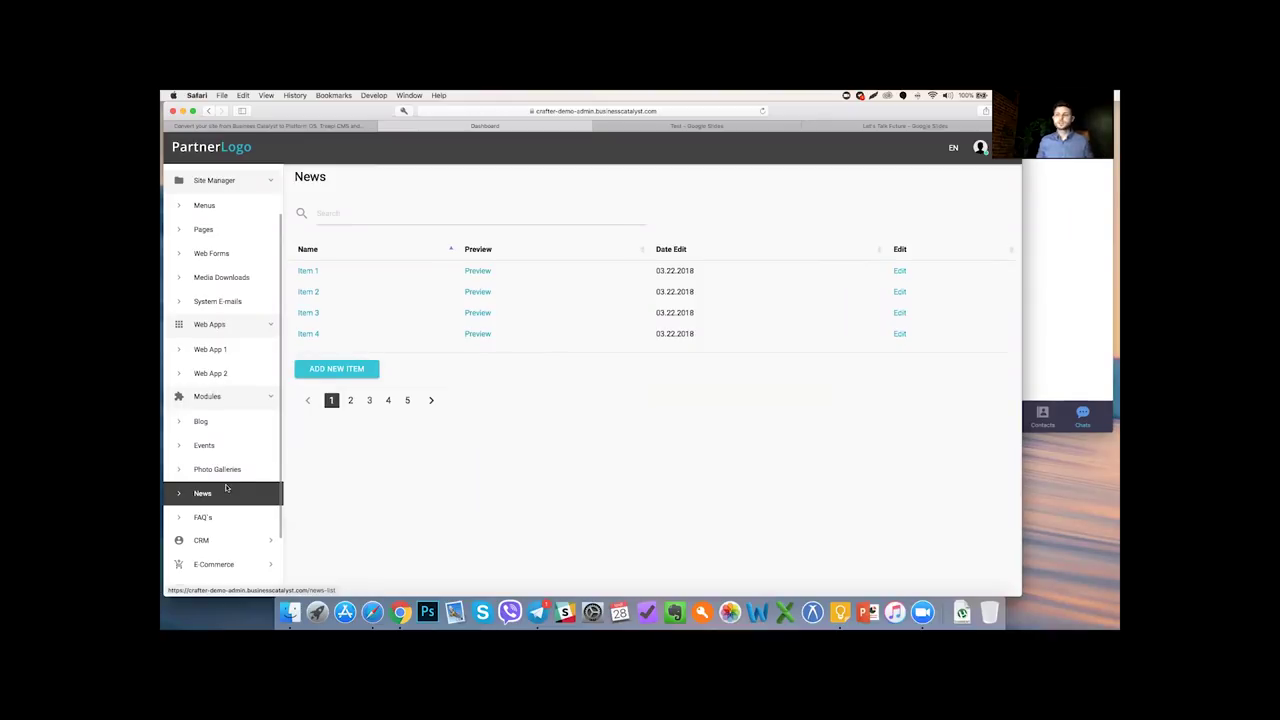
{"action": "left_click", "coordinate": [316, 275]}
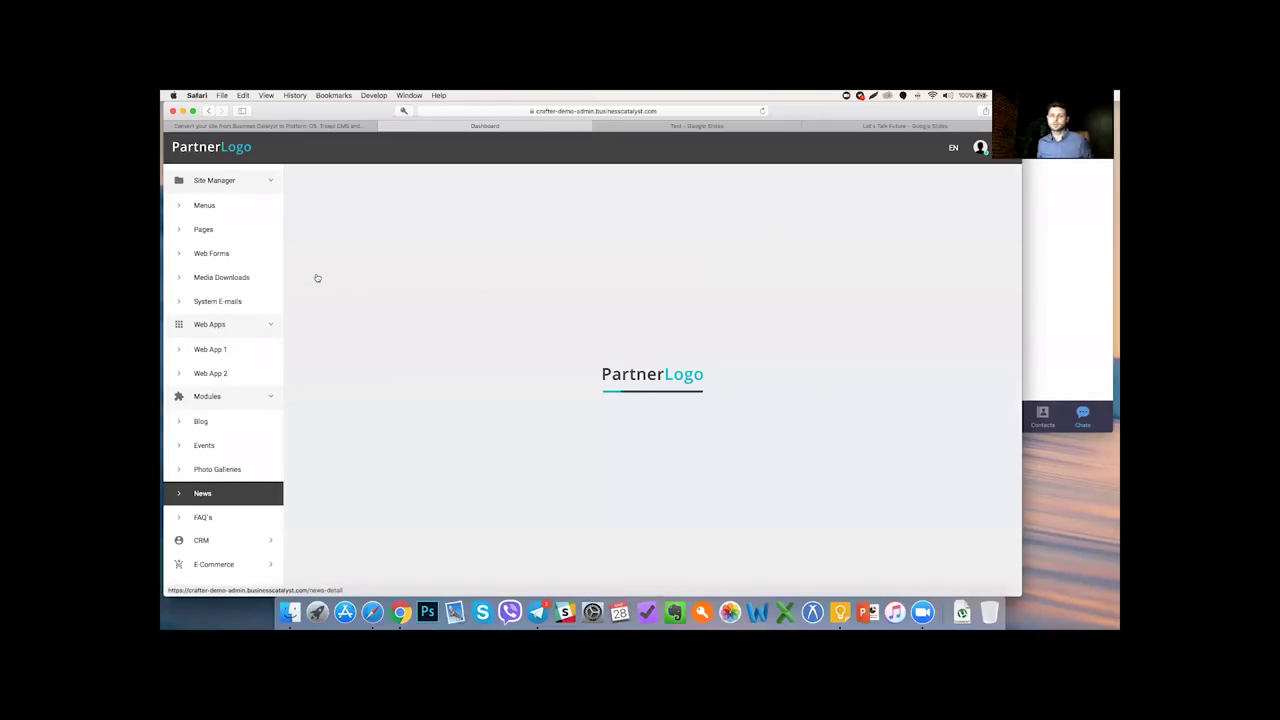
- View the Delivery entry of the FAQ's module and expand the CRM section
{"action": "left_click", "coordinate": [203, 518]}
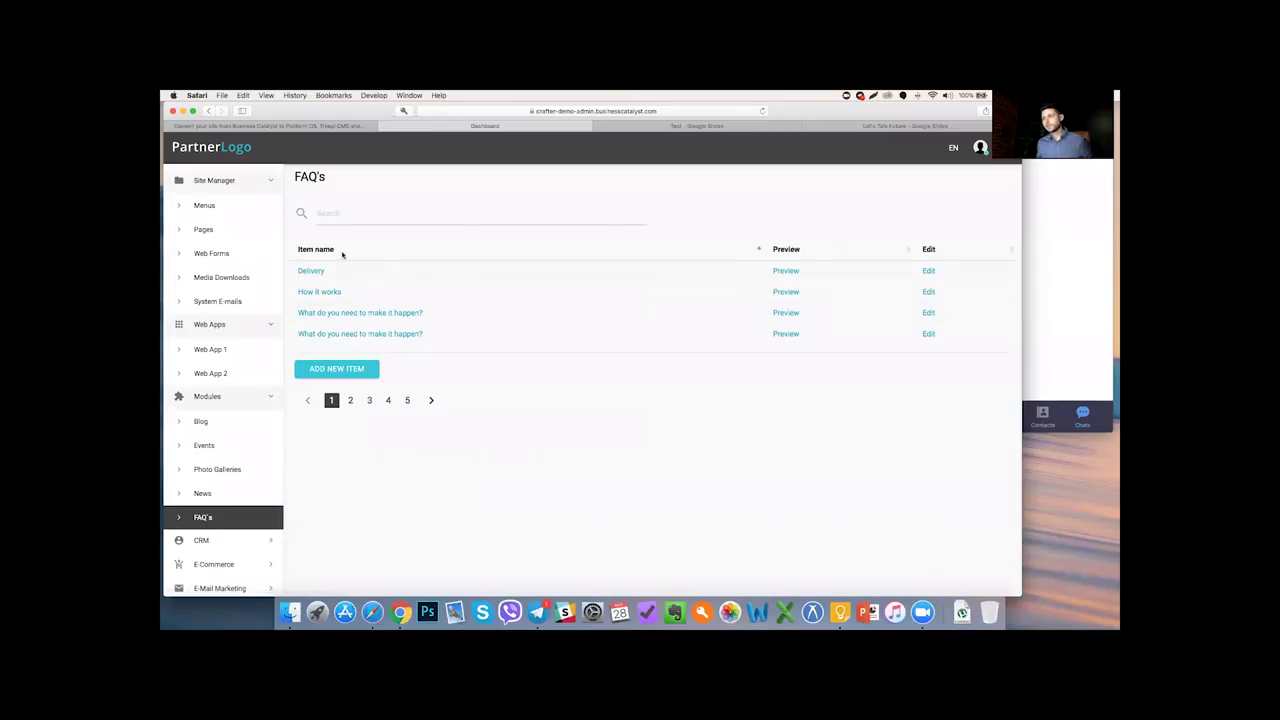
{"action": "left_click", "coordinate": [311, 271]}
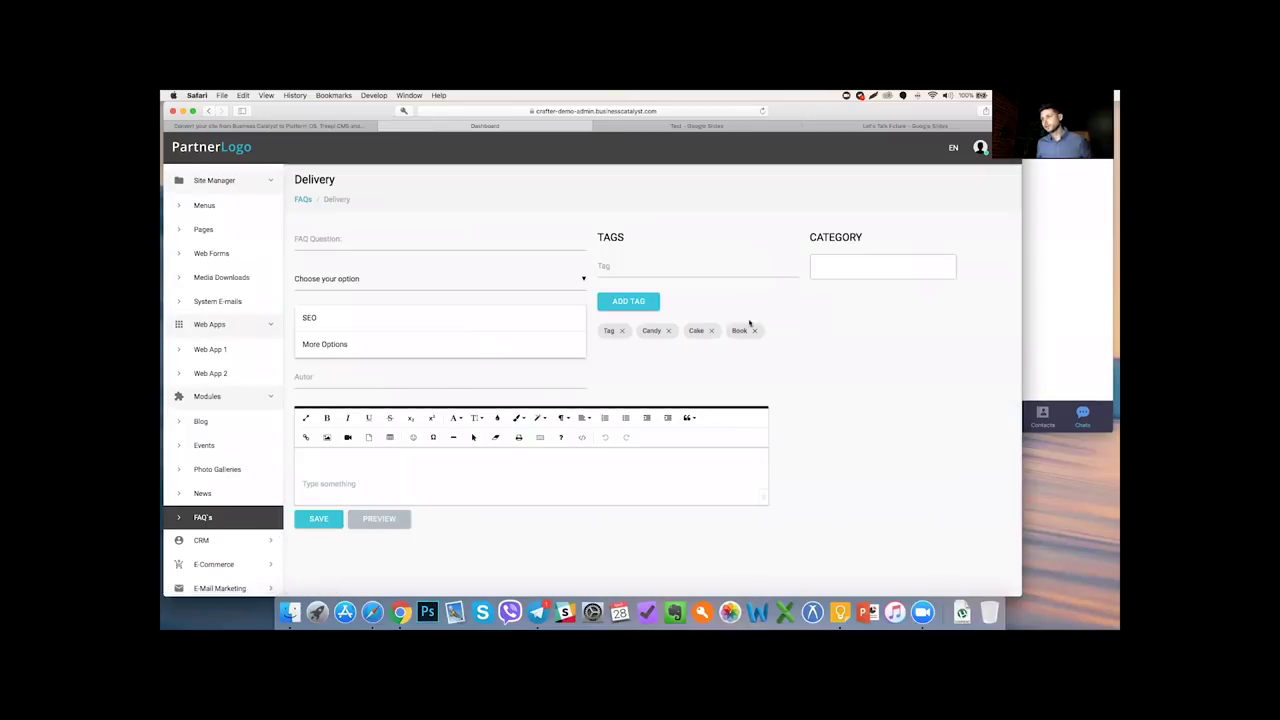
{"action": "scroll", "coordinate": [227, 496], "scroll_direction": "down", "scroll_amount": 2}
{"action": "left_click", "coordinate": [227, 492]}
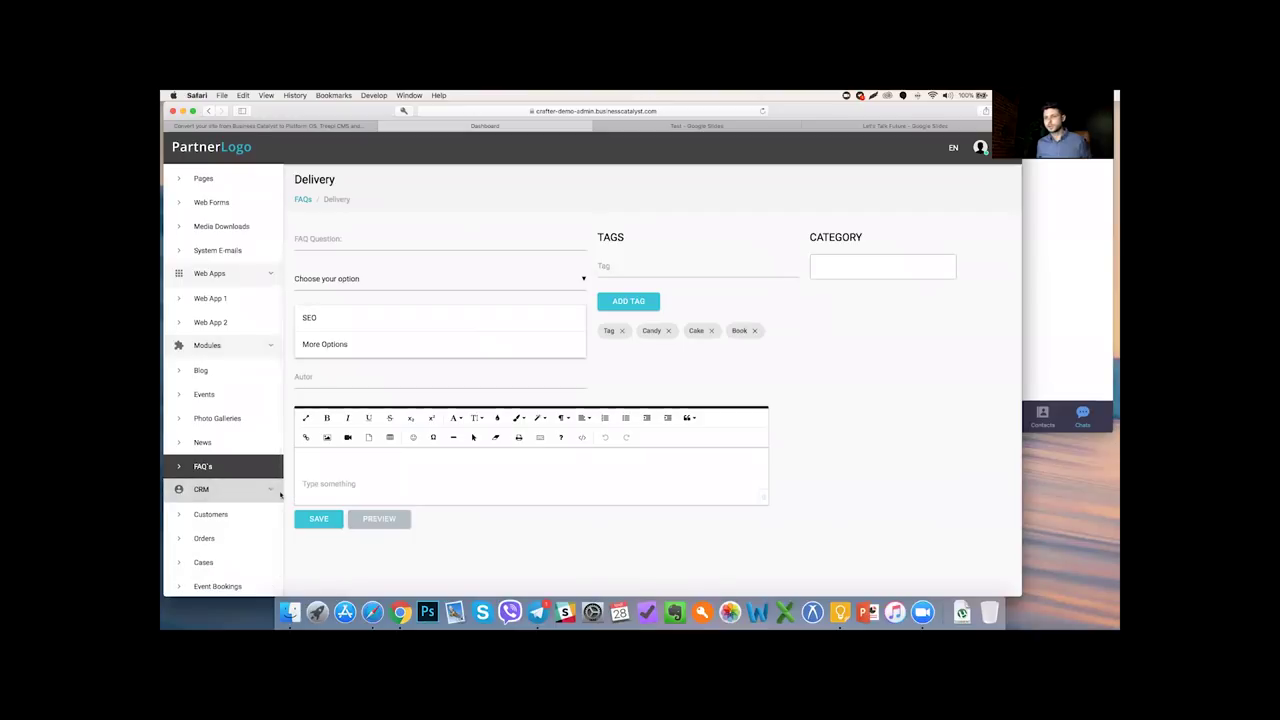
- Open the first customer in the CRM's Customers list and look through the profile page
{"action": "scroll", "coordinate": [250, 491], "scroll_direction": "down", "scroll_amount": 1}
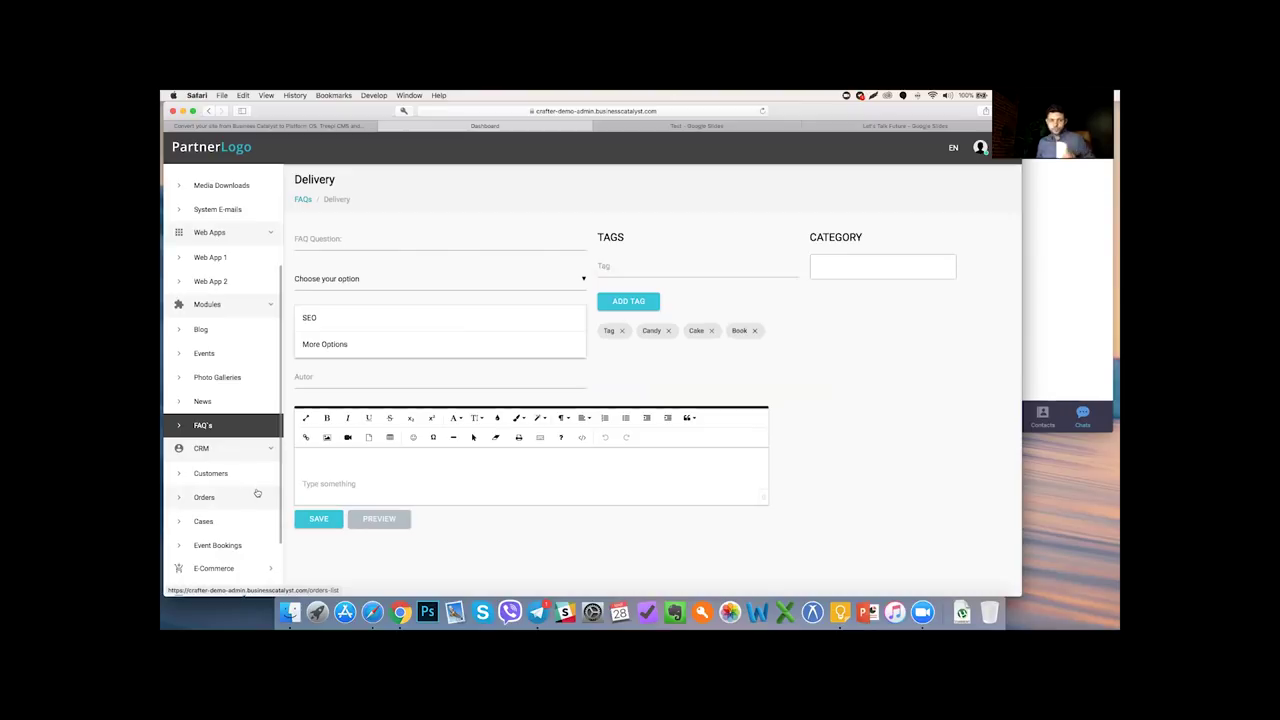
{"action": "left_click", "coordinate": [221, 479]}
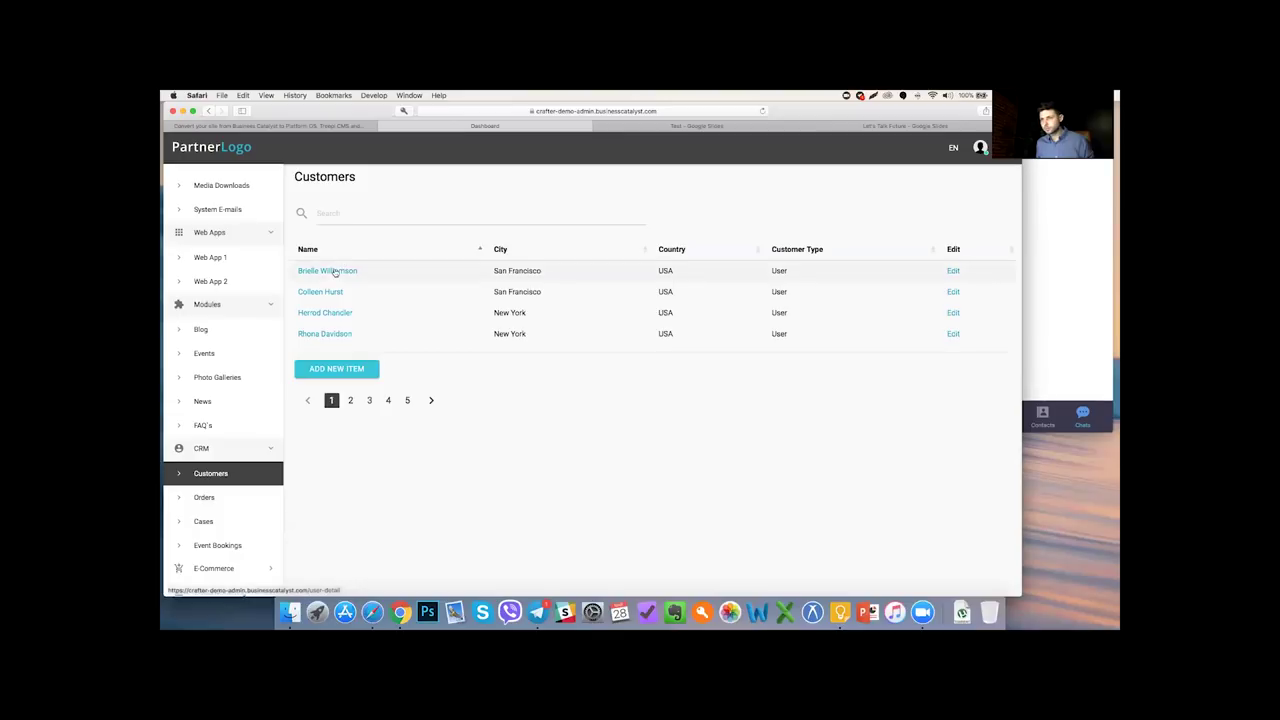
{"action": "left_click", "coordinate": [336, 272]}
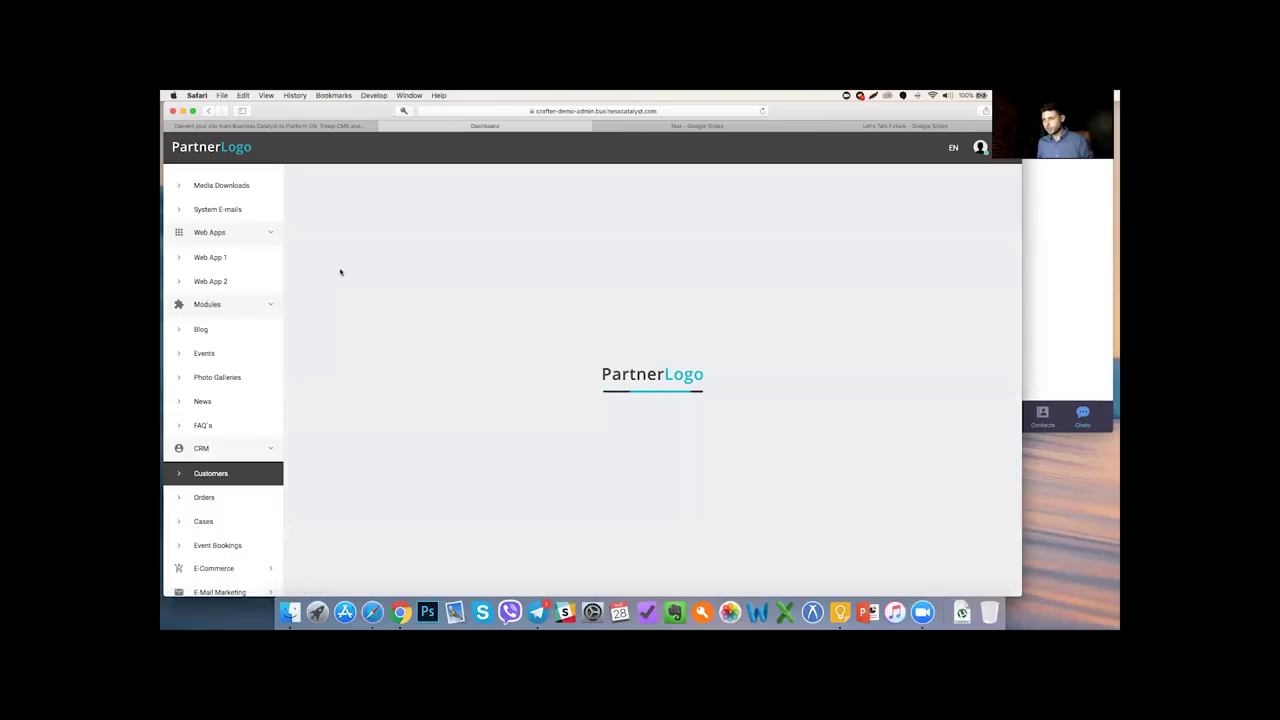
{"action": "scroll", "coordinate": [449, 352], "scroll_direction": "down", "scroll_amount": 15}
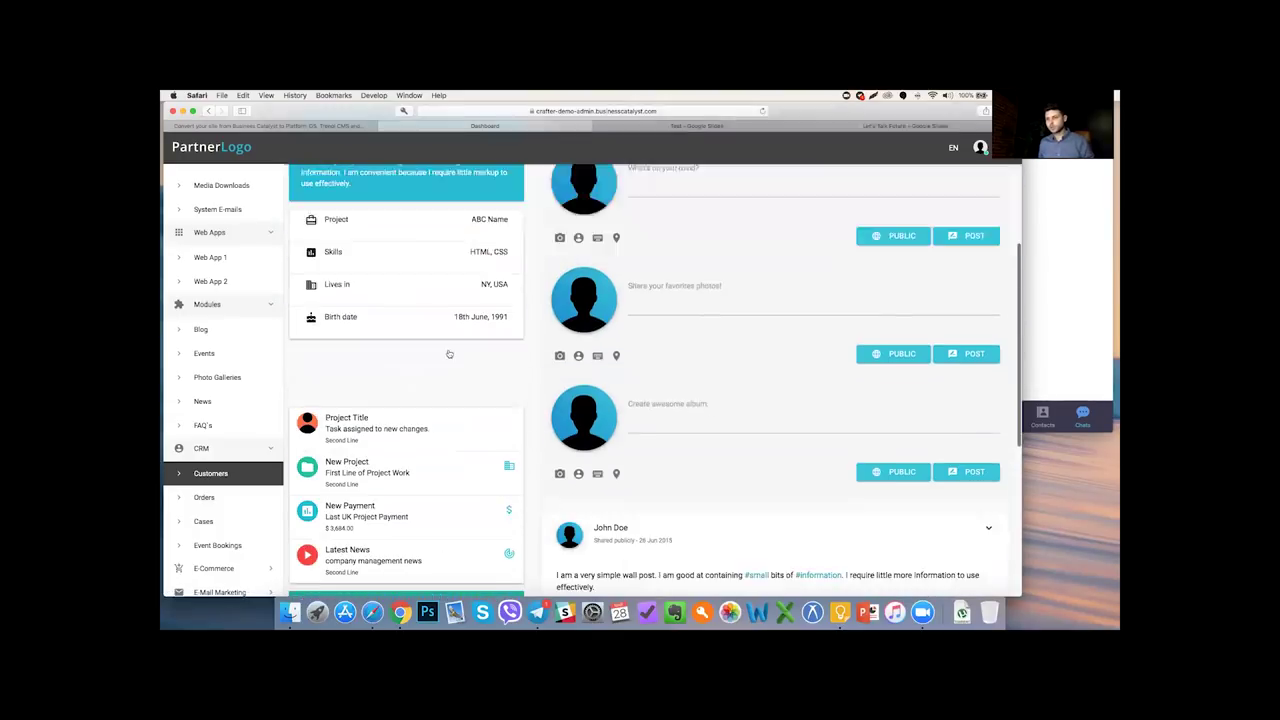
- View the Orders list, return to Customers and open the second customer's record
{"action": "left_click", "coordinate": [230, 499]}
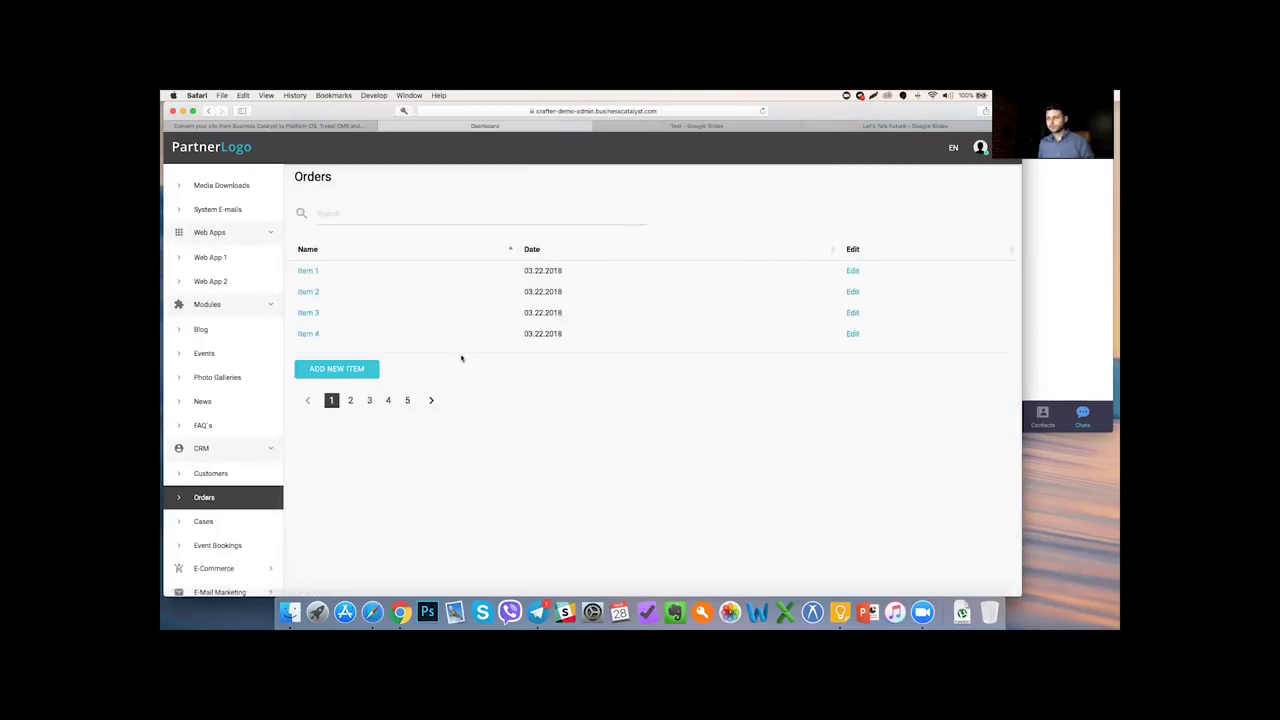
{"action": "left_click", "coordinate": [245, 474]}
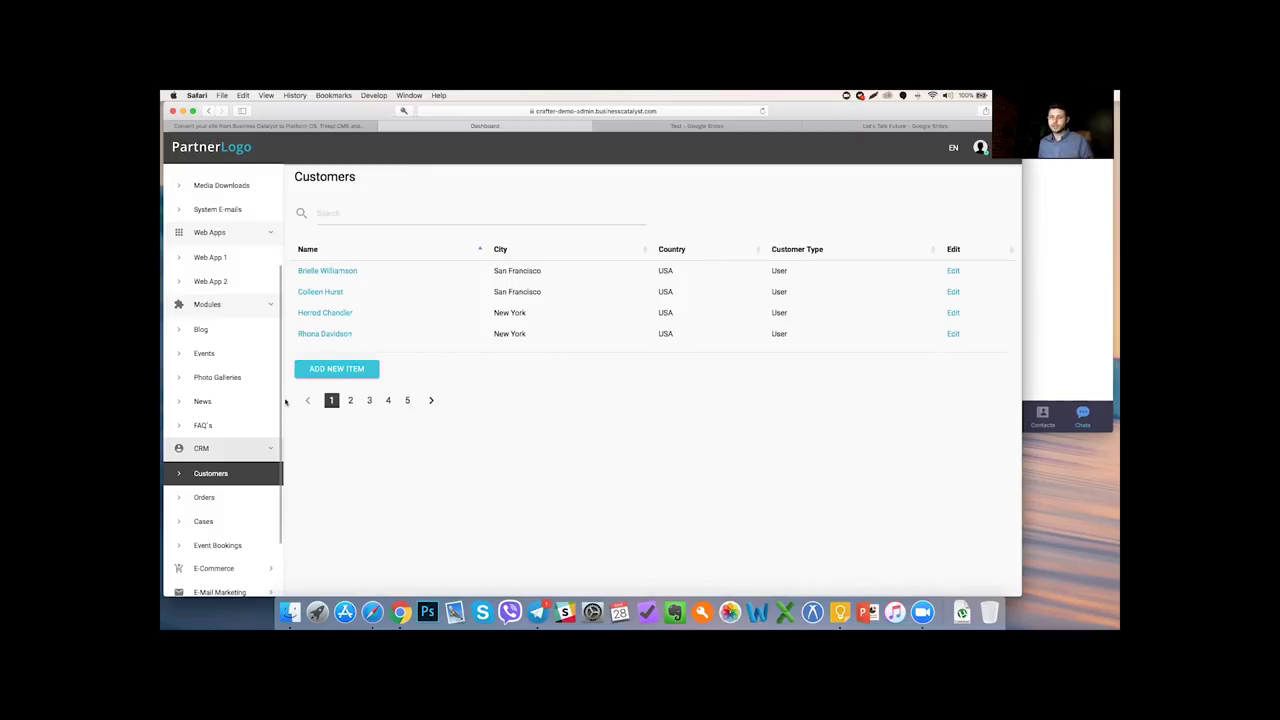
{"action": "left_click", "coordinate": [310, 294]}
- View the details of Item 1 in Orders and of Item 1 in Cases
{"action": "left_click", "coordinate": [235, 497]}
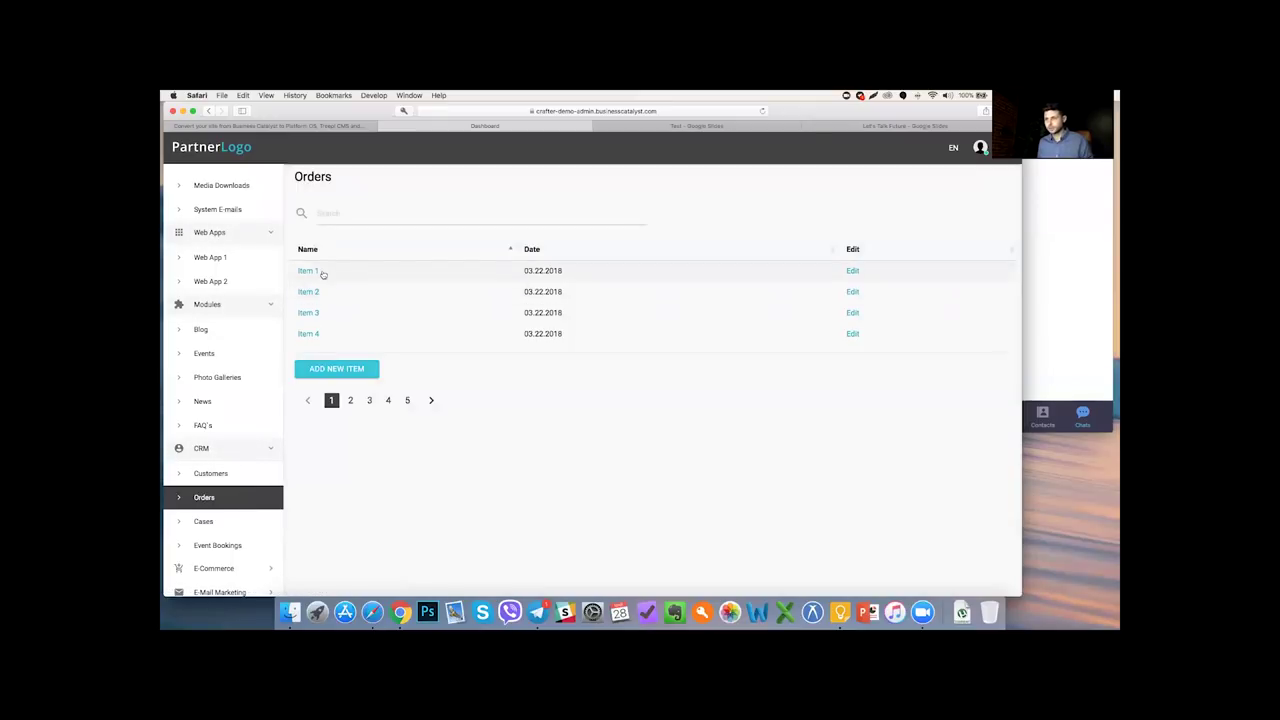
{"action": "left_click", "coordinate": [310, 272]}
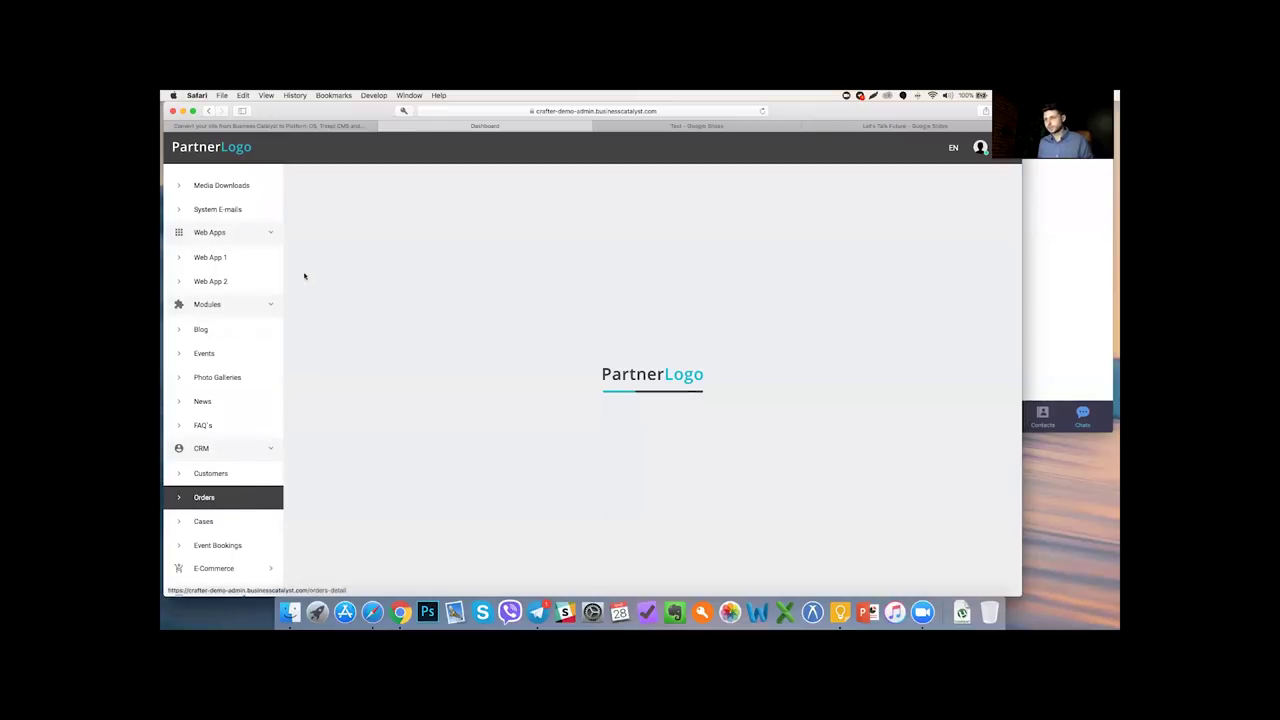
{"action": "scroll", "coordinate": [573, 465], "scroll_direction": "down", "scroll_amount": 3}
{"action": "scroll", "coordinate": [573, 465], "scroll_direction": "up", "scroll_amount": 3}
{"action": "left_click", "coordinate": [205, 521]}
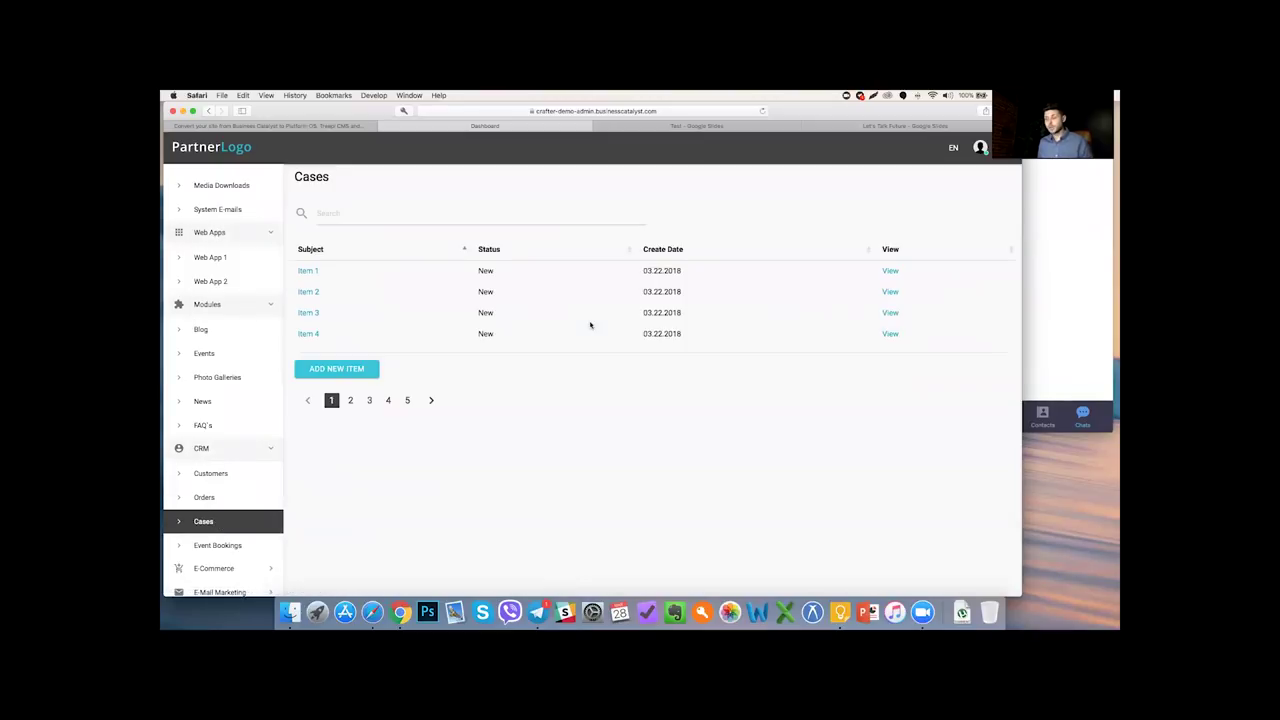
{"action": "left_click", "coordinate": [308, 271]}
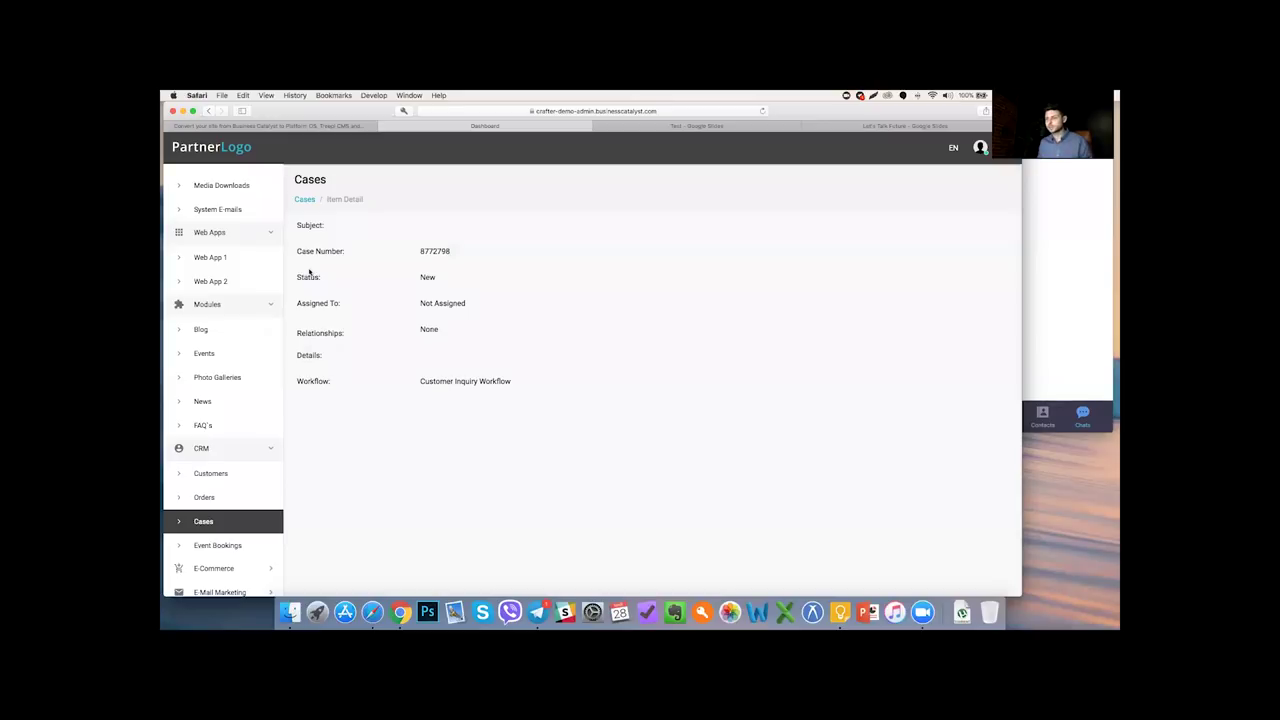
- View the details of Item 1 in Event Bookings and expand the E-Commerce section
{"action": "scroll", "coordinate": [256, 440], "scroll_direction": "down", "scroll_amount": 3}
{"action": "left_click", "coordinate": [230, 495]}
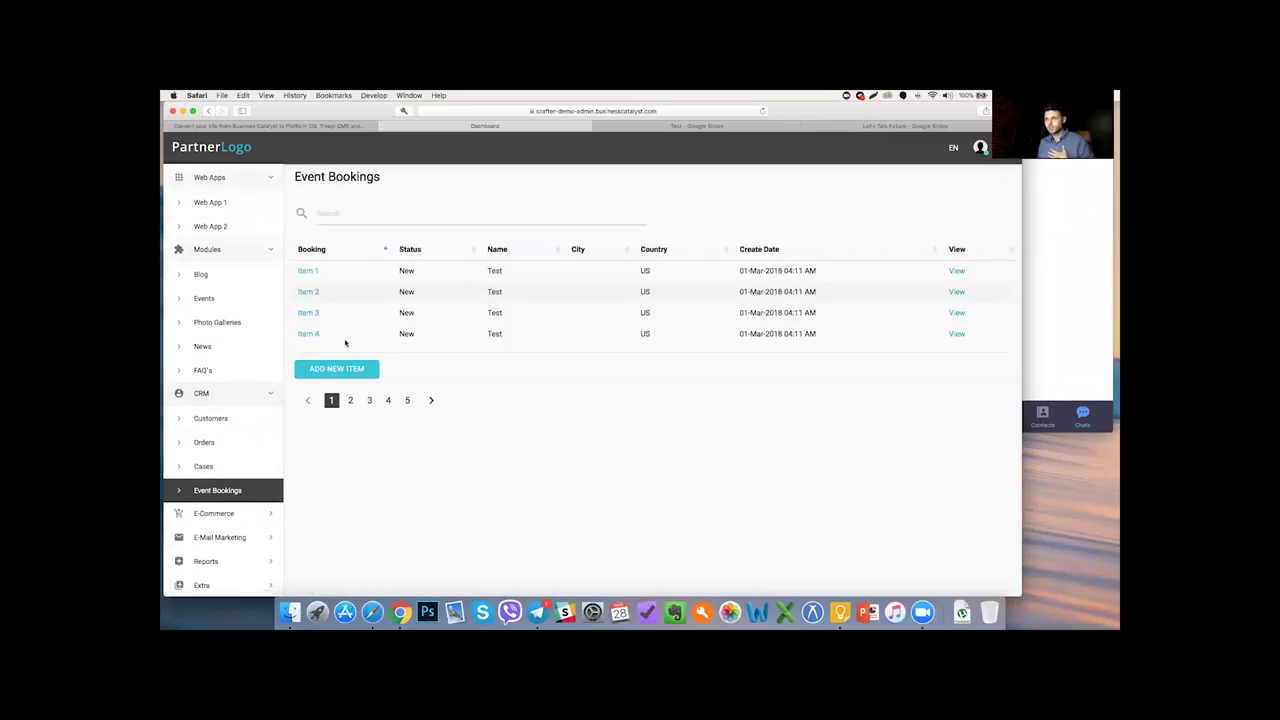
{"action": "left_click", "coordinate": [316, 271]}
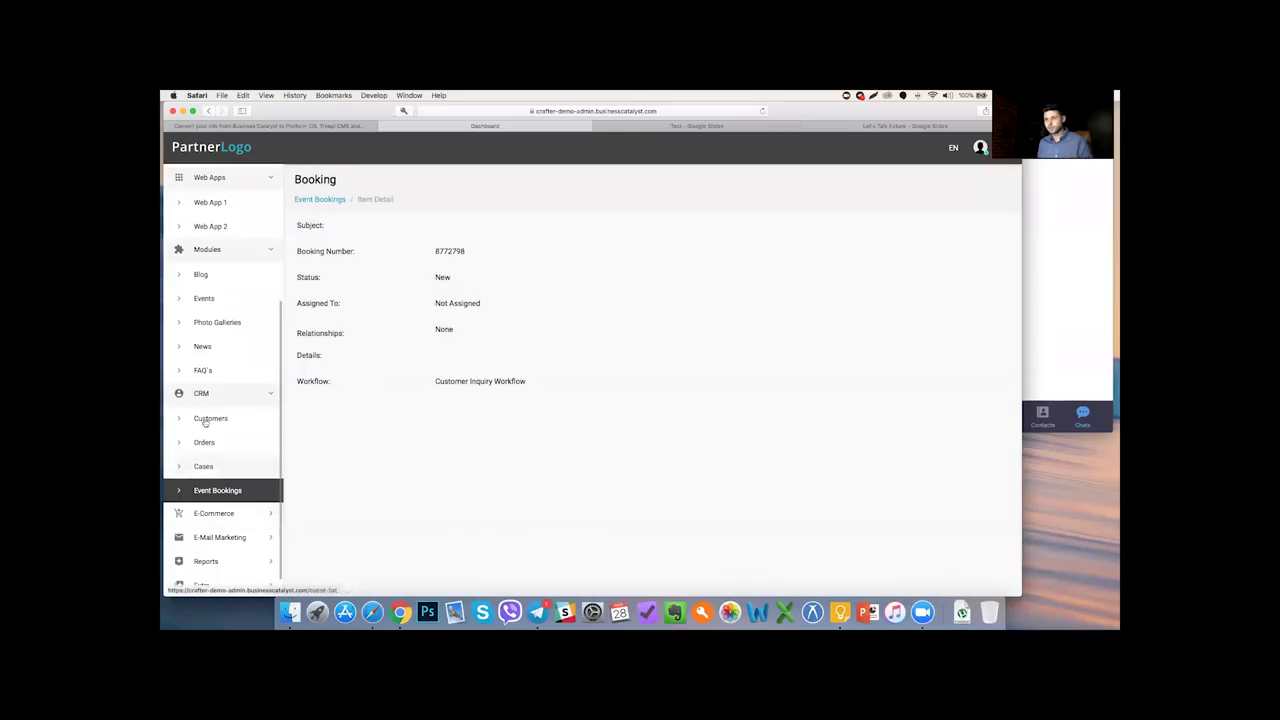
{"action": "left_click", "coordinate": [230, 513]}
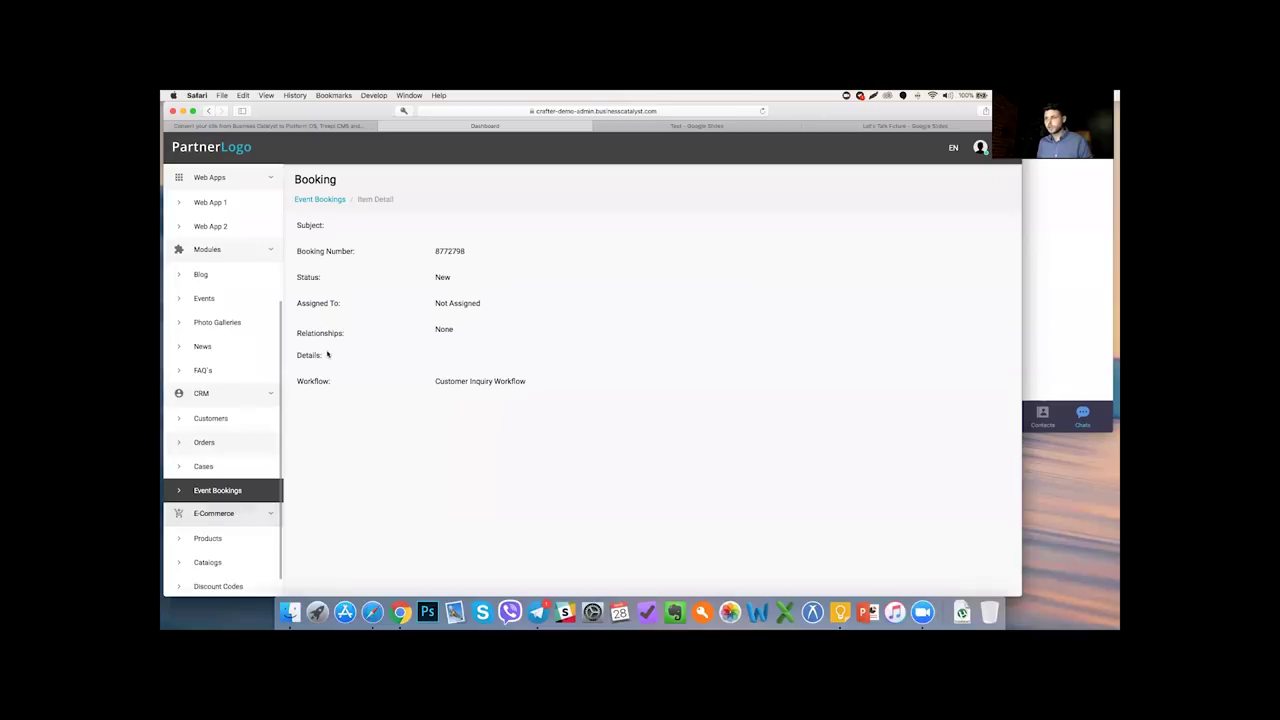
- Open the Downtown trip product from the E-Commerce Products list and look over its details
{"action": "scroll", "coordinate": [270, 409], "scroll_direction": "down", "scroll_amount": 2}
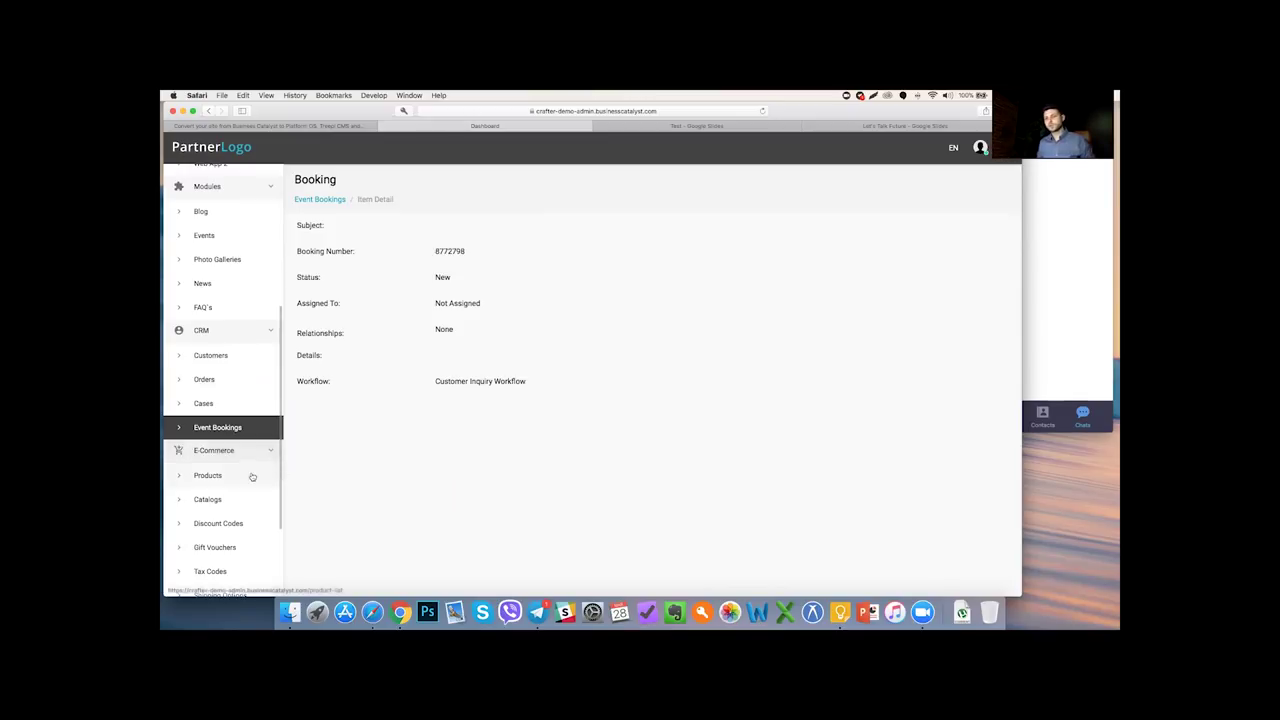
{"action": "left_click", "coordinate": [251, 477]}
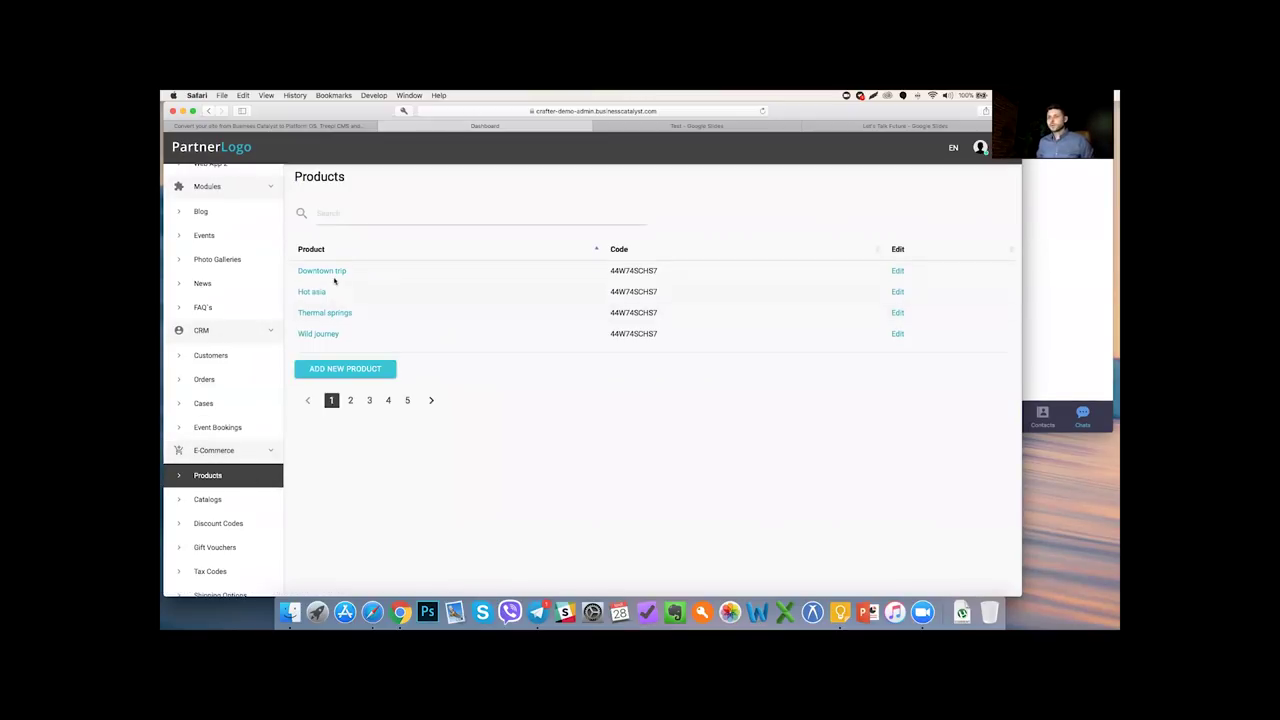
{"action": "left_click", "coordinate": [331, 274]}
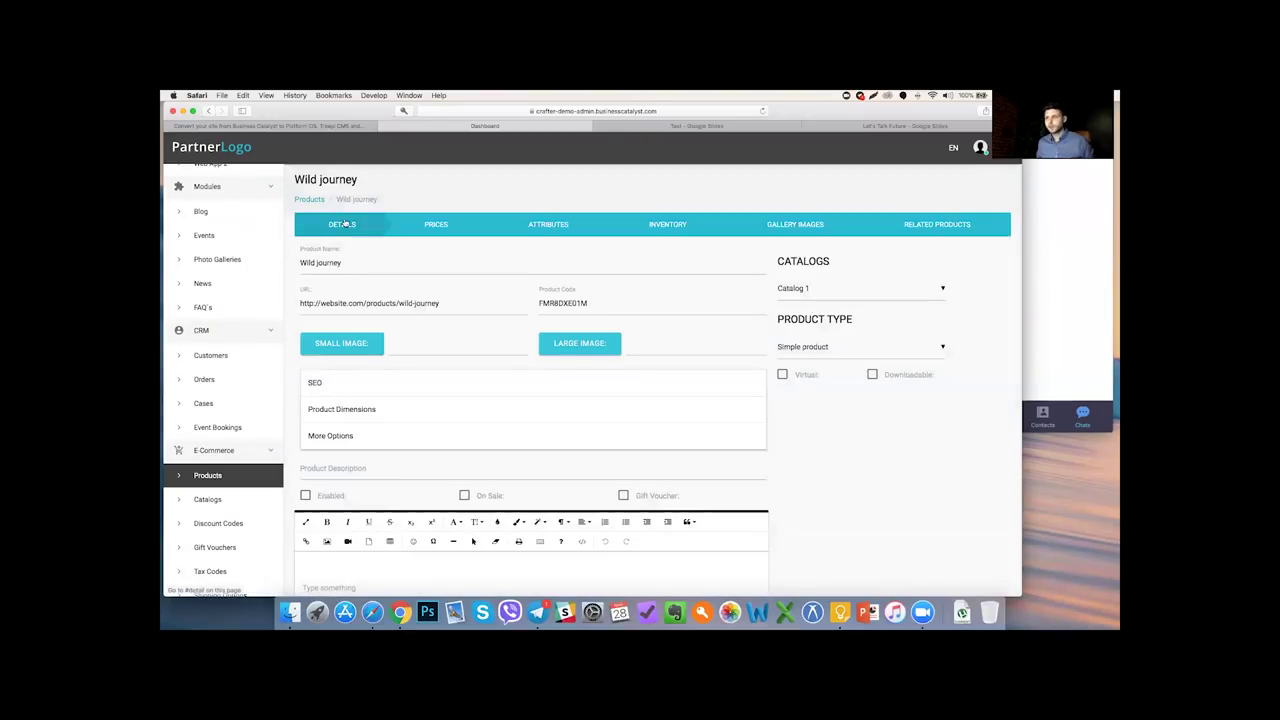
{"action": "left_click", "coordinate": [374, 264]}
{"action": "scroll", "coordinate": [705, 334], "scroll_direction": "down", "scroll_amount": 1}
{"action": "scroll", "coordinate": [690, 337], "scroll_direction": "up", "scroll_amount": 1}
- Expand the product's SEO and Product Dimensions sections and review their fields
{"action": "left_click", "coordinate": [449, 382]}
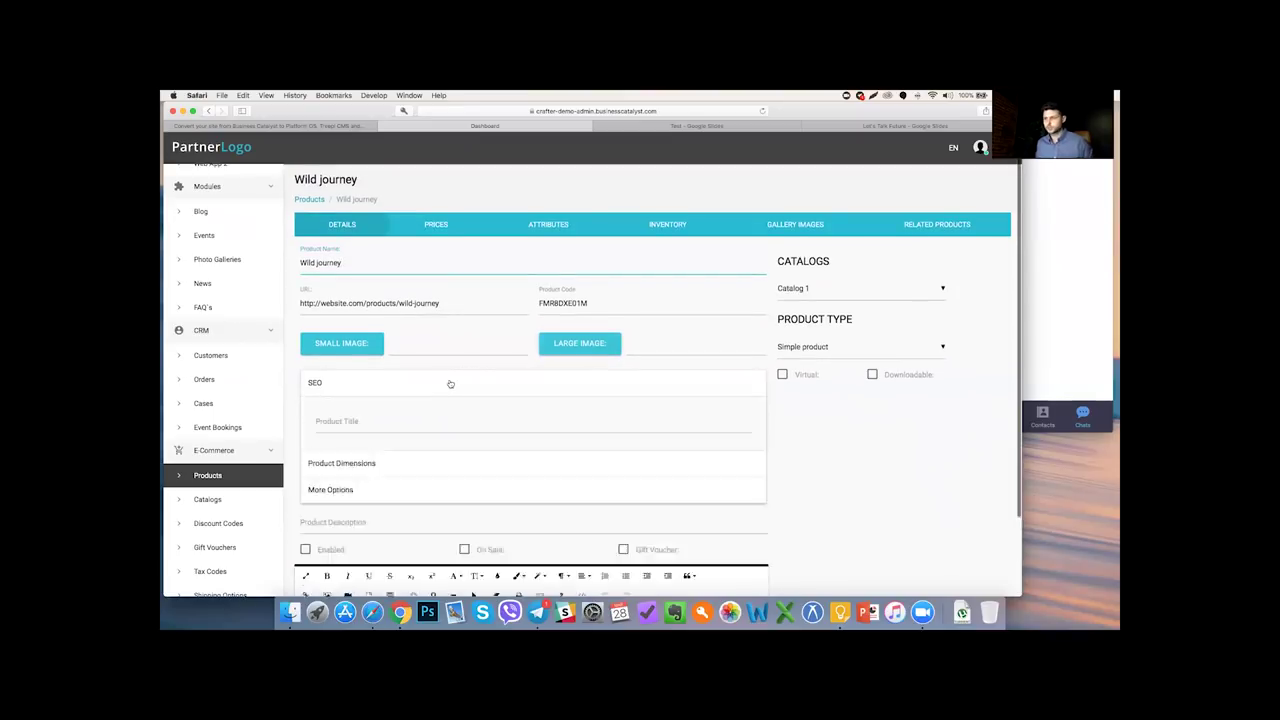
{"action": "scroll", "coordinate": [431, 463], "scroll_direction": "down", "scroll_amount": 2}
{"action": "left_click", "coordinate": [431, 455]}
{"action": "scroll", "coordinate": [499, 344], "scroll_direction": "up", "scroll_amount": 2}
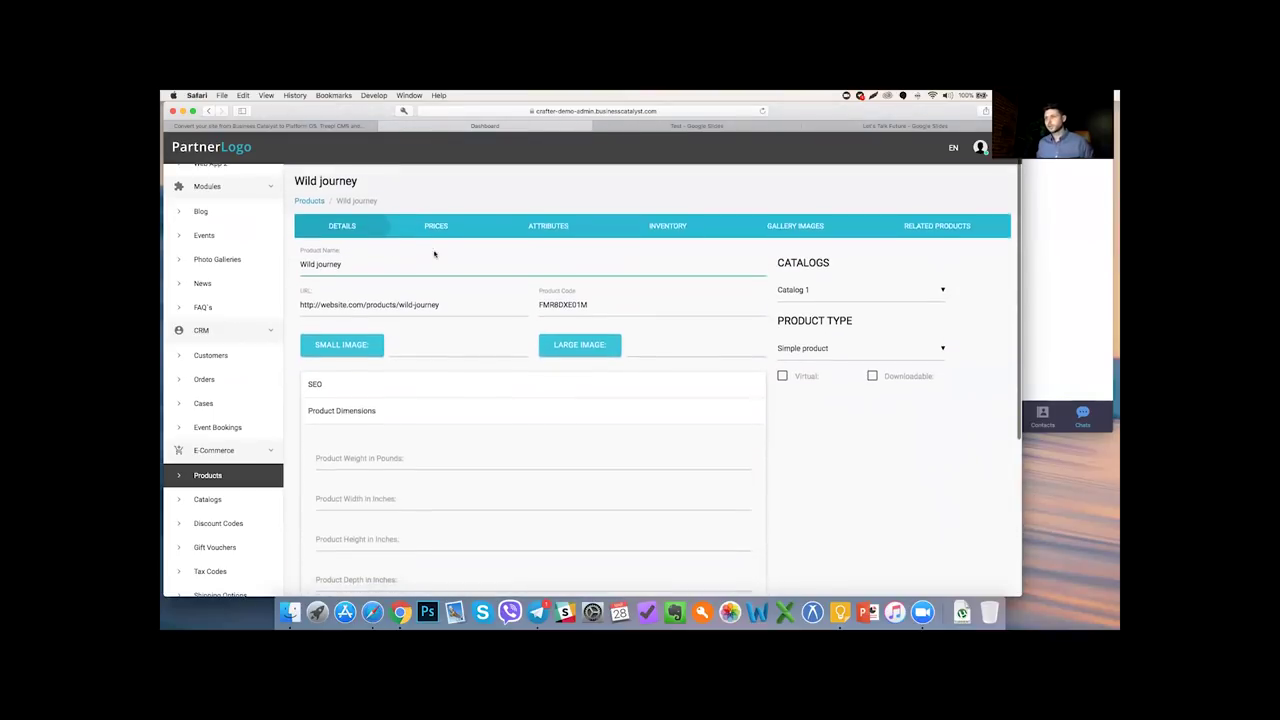
{"action": "scroll", "coordinate": [336, 383], "scroll_direction": "down", "scroll_amount": 5}
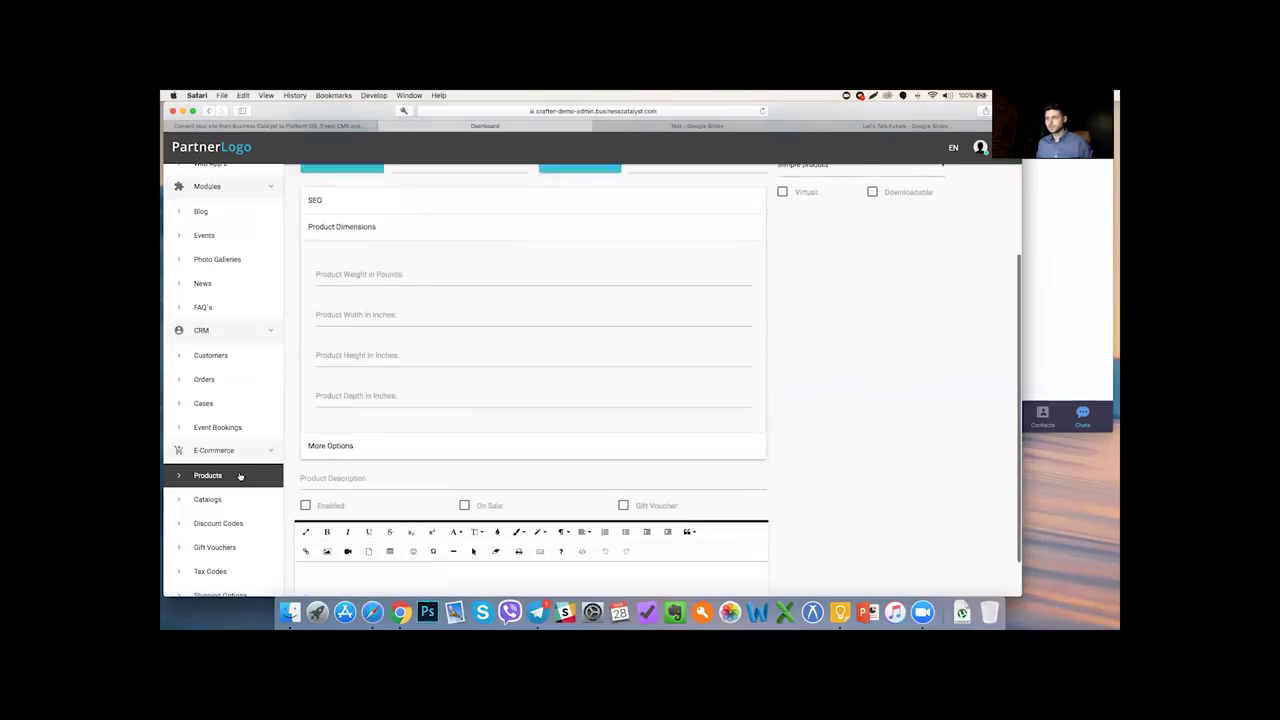
- View the Catalogs page and open the first entry in Discount Codes for editing
{"action": "left_click", "coordinate": [208, 499]}
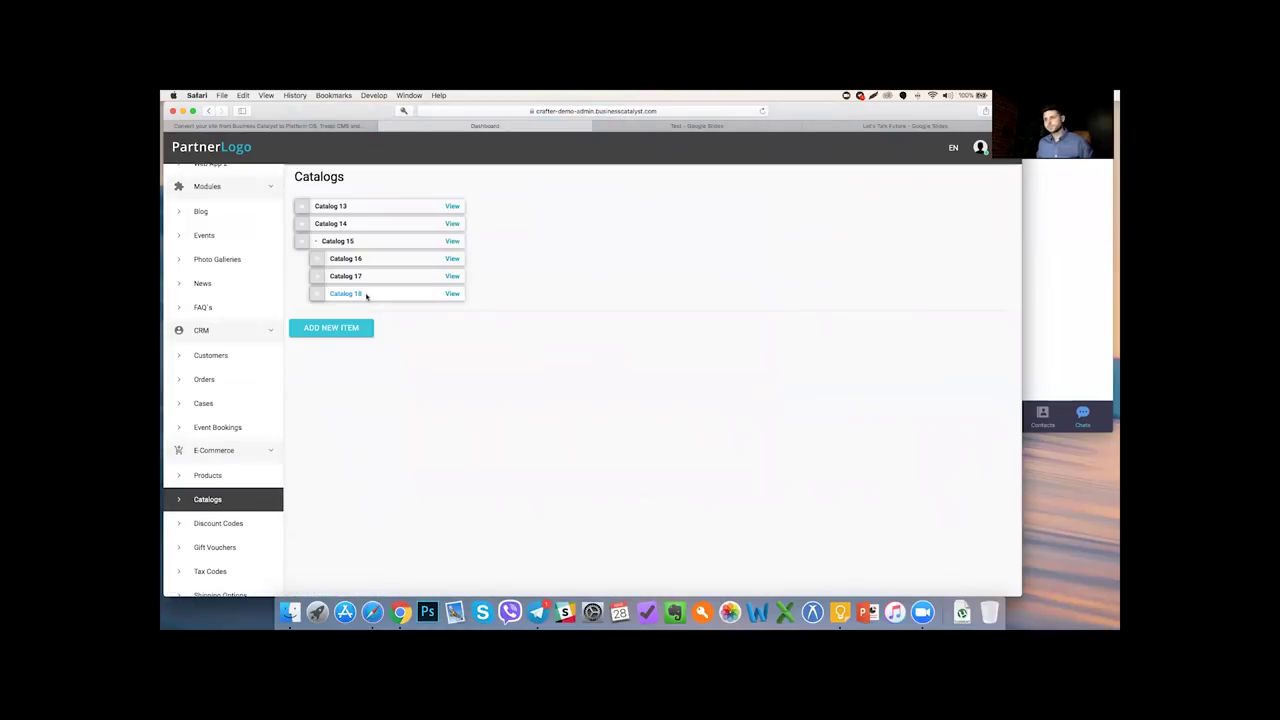
{"action": "left_click", "coordinate": [218, 523]}
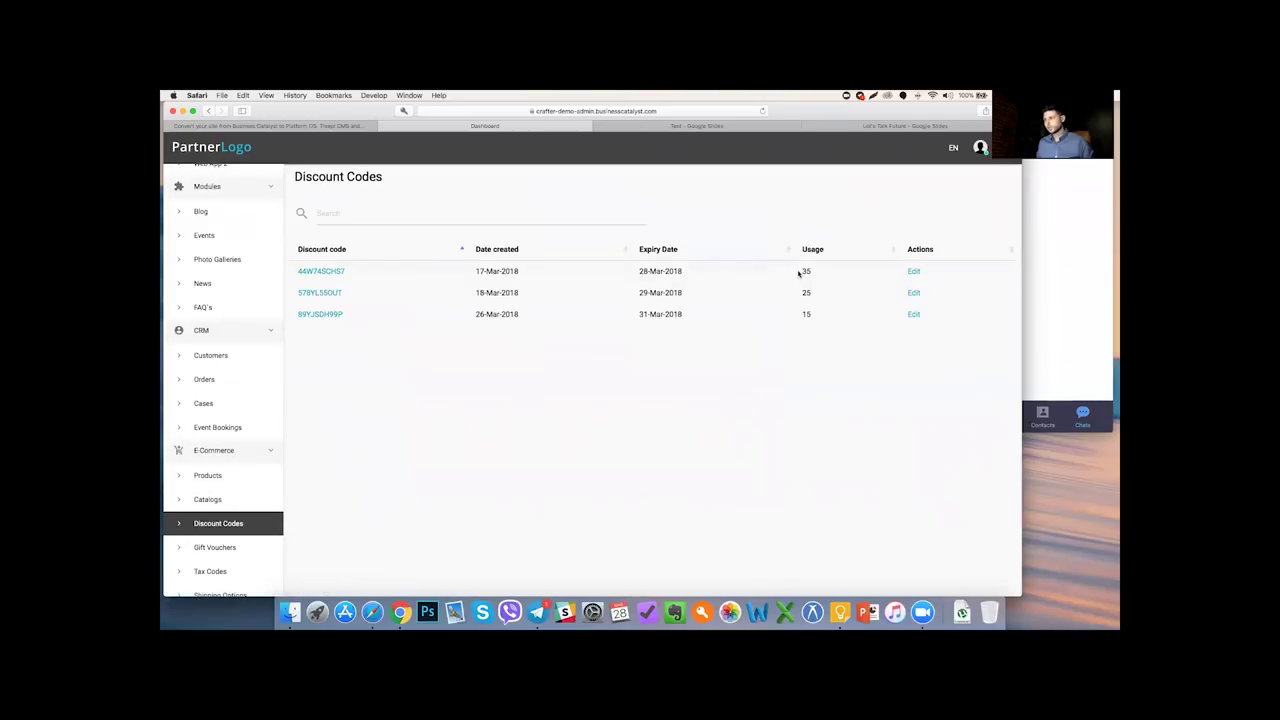
{"action": "left_click", "coordinate": [314, 274]}
- Look through all fields of the Edit Discount Code form and save it
{"action": "scroll", "coordinate": [437, 364], "scroll_direction": "down", "scroll_amount": 5}
{"action": "scroll", "coordinate": [437, 364], "scroll_direction": "up", "scroll_amount": 5}
{"action": "scroll", "coordinate": [437, 364], "scroll_direction": "down", "scroll_amount": 5}
{"action": "scroll", "coordinate": [437, 366], "scroll_direction": "up", "scroll_amount": 5}
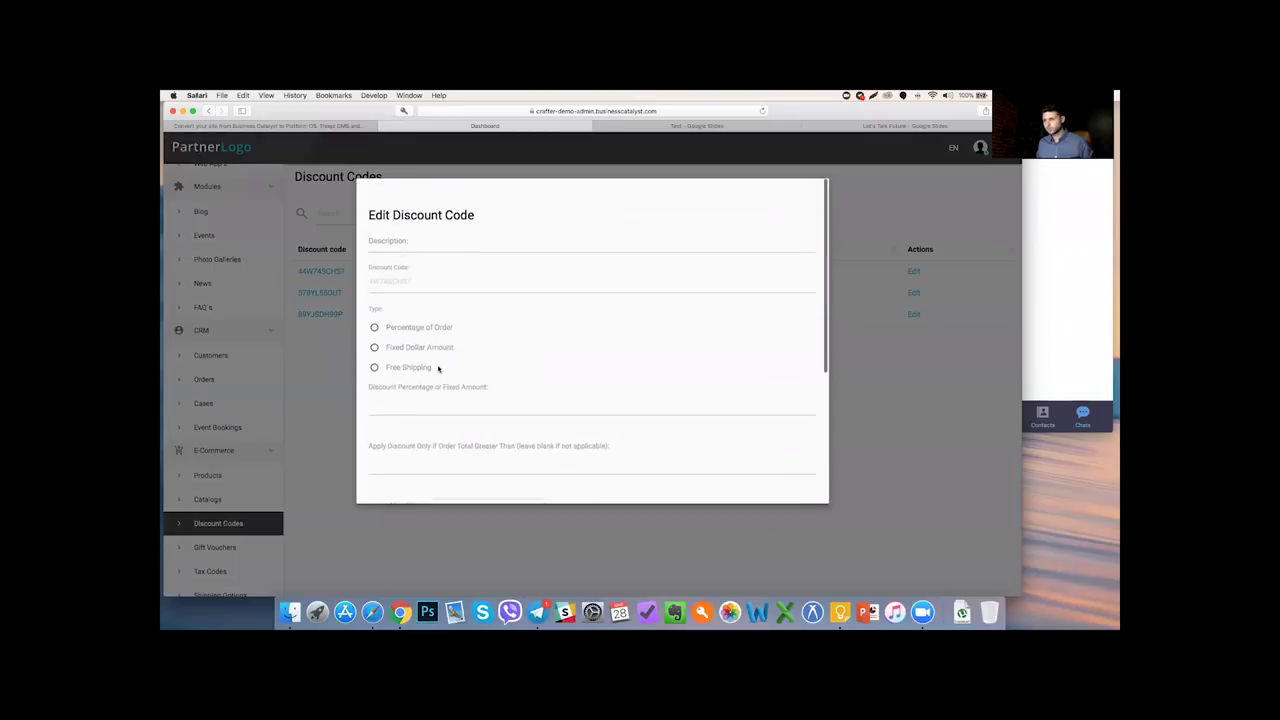
{"action": "scroll", "coordinate": [514, 389], "scroll_direction": "down", "scroll_amount": 5}
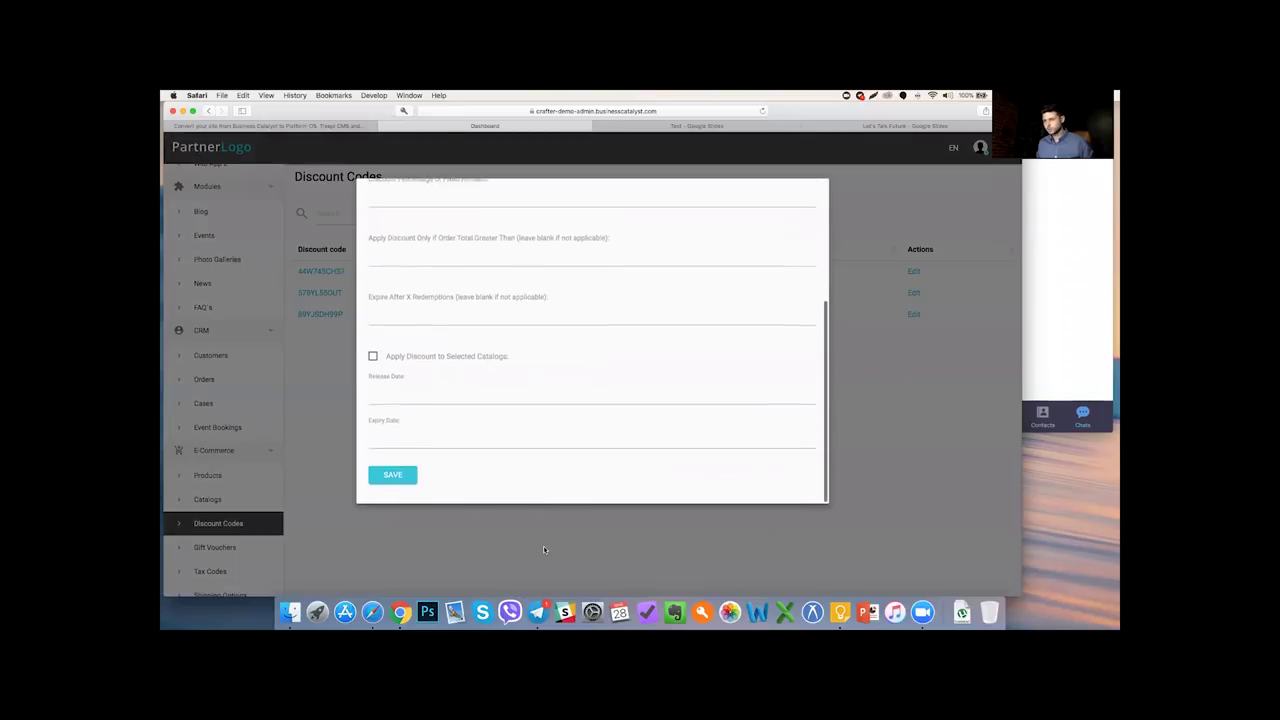
{"action": "left_click", "coordinate": [391, 471]}
- Open Voucher 1 from the Gift Vouchers list in E-Commerce
{"action": "scroll", "coordinate": [238, 491], "scroll_direction": "down", "scroll_amount": 3}
{"action": "left_click", "coordinate": [230, 445]}
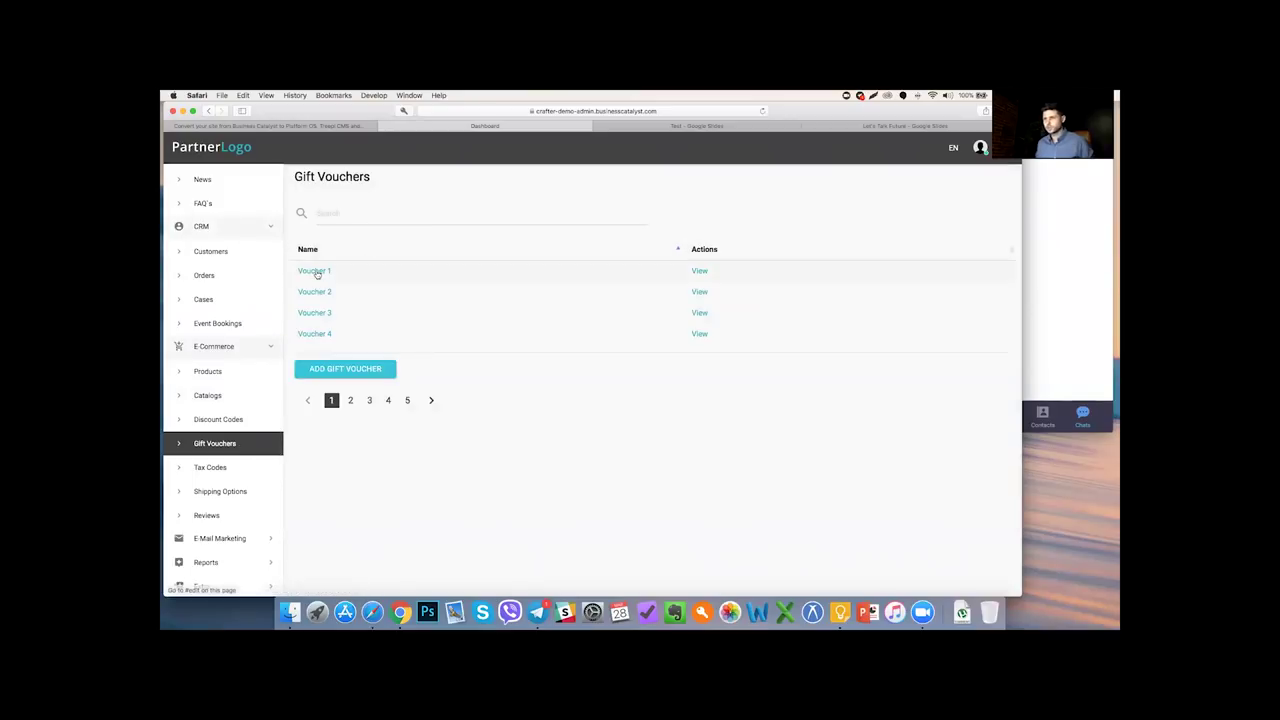
{"action": "left_click", "coordinate": [316, 272]}
- View the Tax Codes page and the Shipping Options page in E-Commerce
{"action": "left_click", "coordinate": [229, 475]}
{"action": "left_click", "coordinate": [229, 473]}
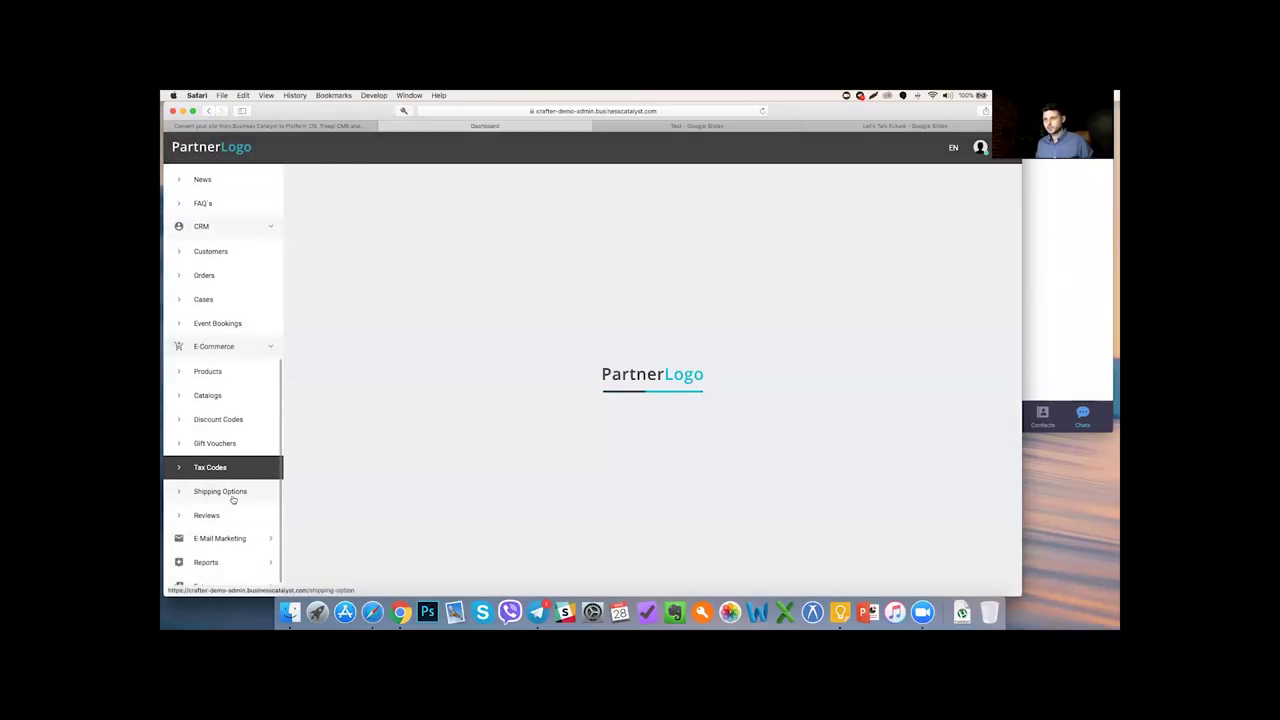
{"action": "left_click", "coordinate": [234, 491]}
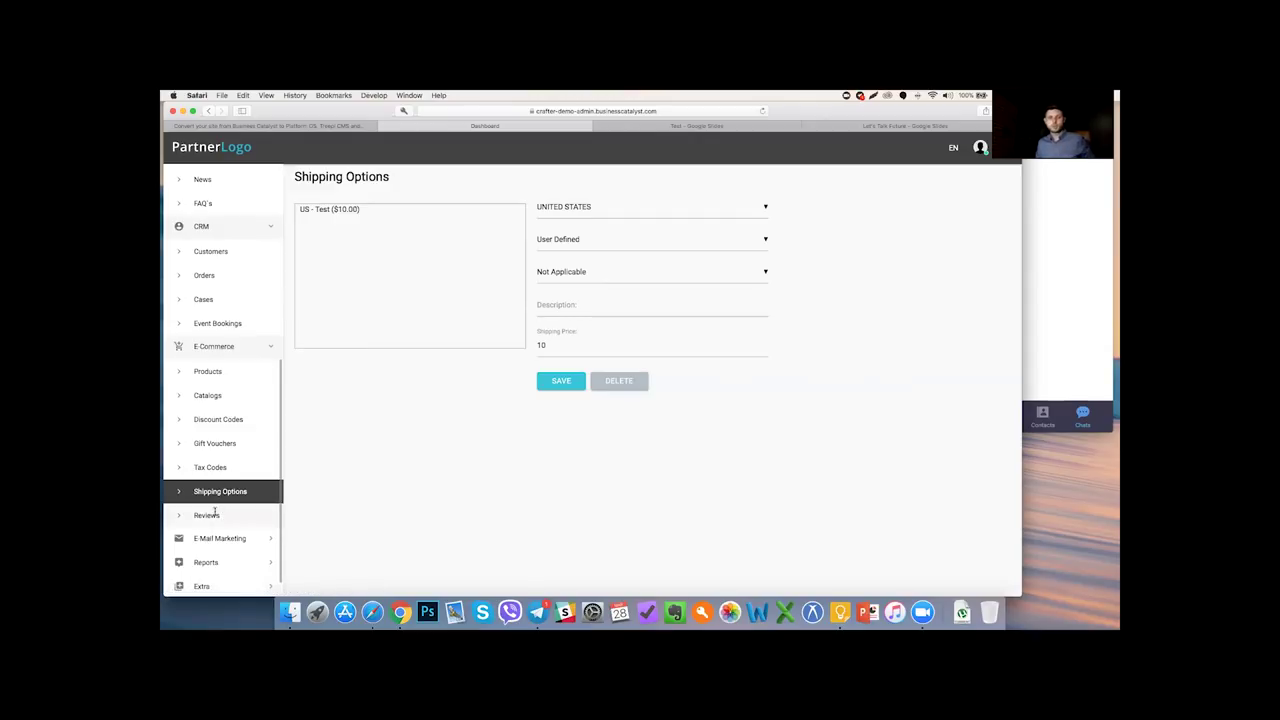
- View the December Newsletter campaign in E-Mail Marketing and the Mailing Lists page
{"action": "scroll", "coordinate": [214, 522], "scroll_direction": "down", "scroll_amount": 1}
{"action": "left_click", "coordinate": [215, 536]}
{"action": "scroll", "coordinate": [220, 520], "scroll_direction": "down", "scroll_amount": 3}
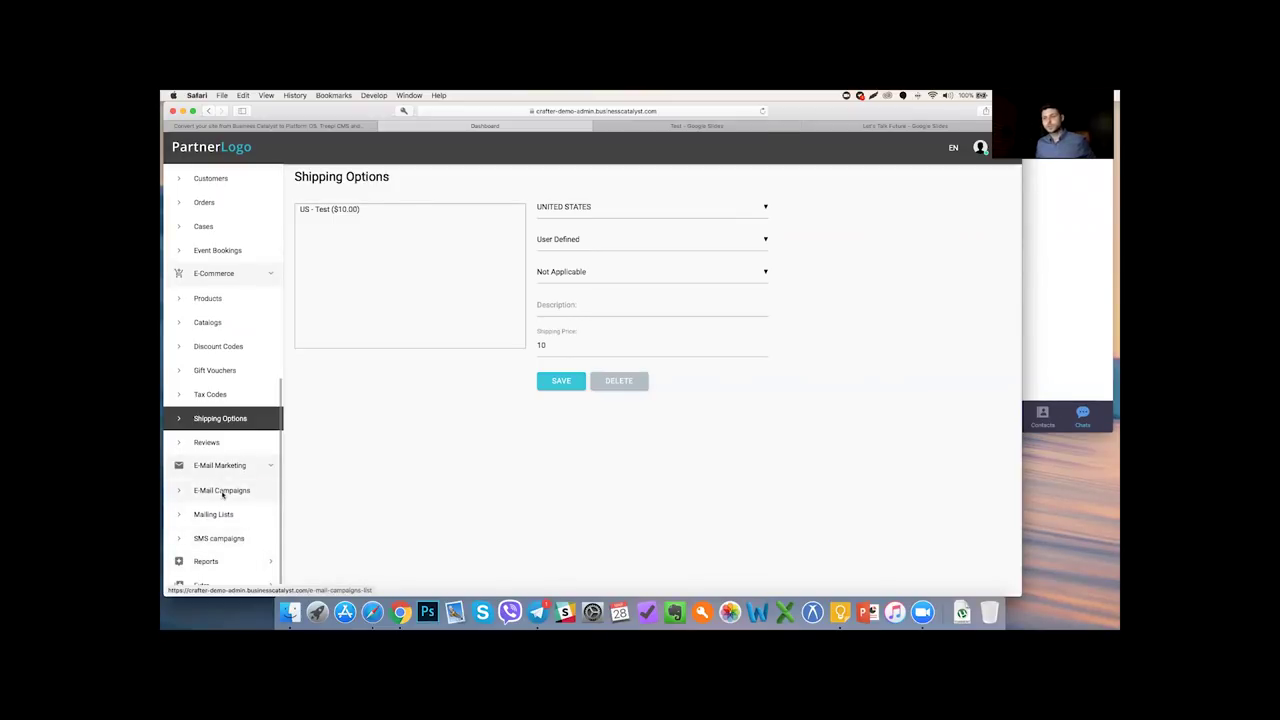
{"action": "left_click", "coordinate": [222, 491]}
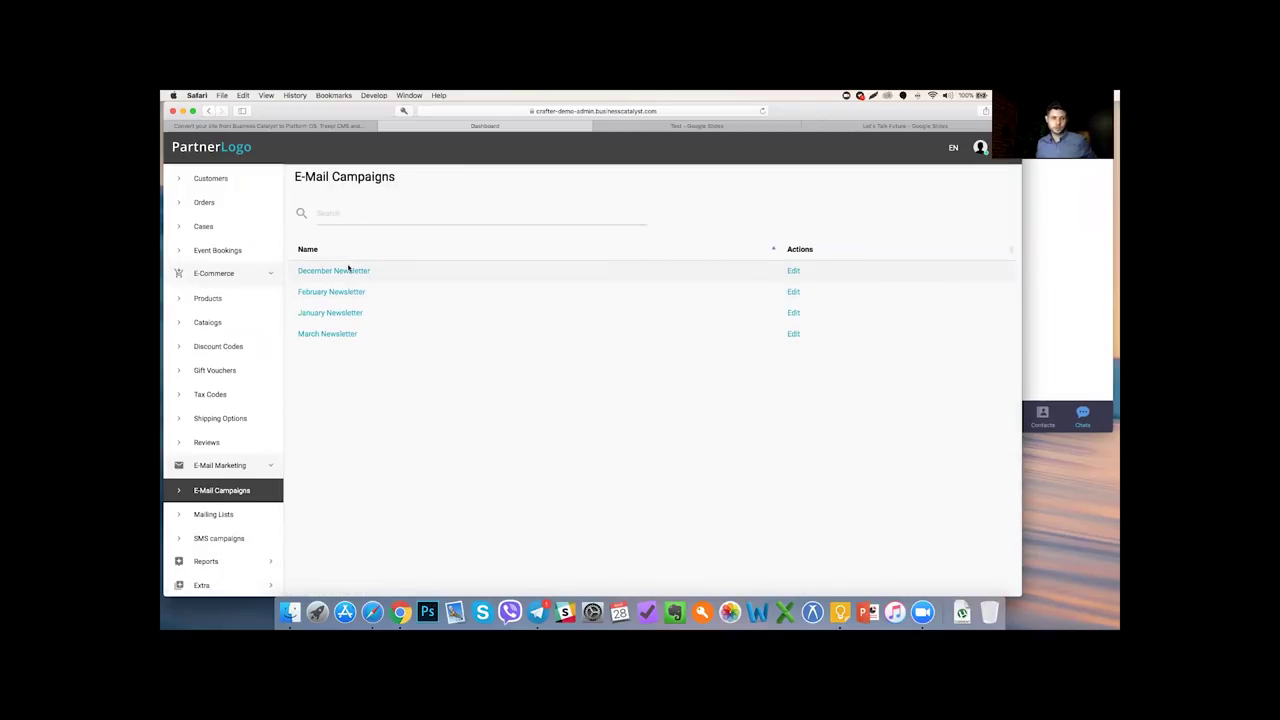
{"action": "left_click", "coordinate": [347, 270]}
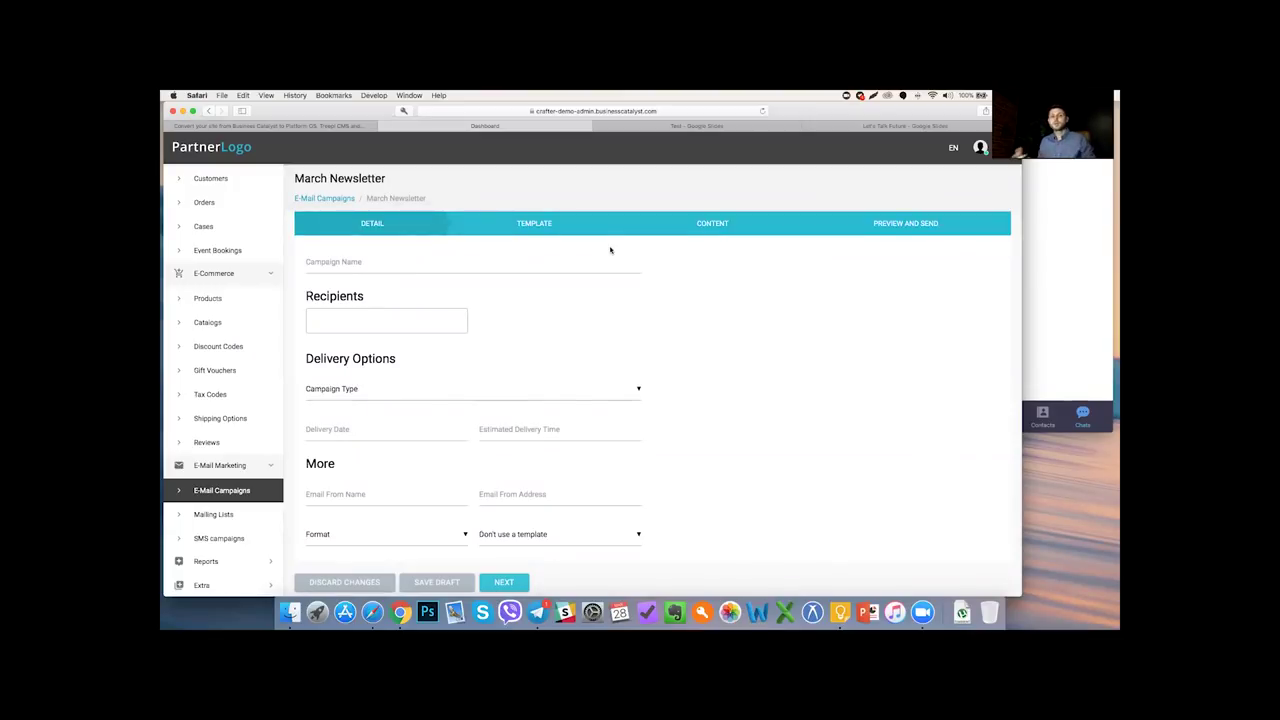
{"action": "left_click", "coordinate": [225, 520]}
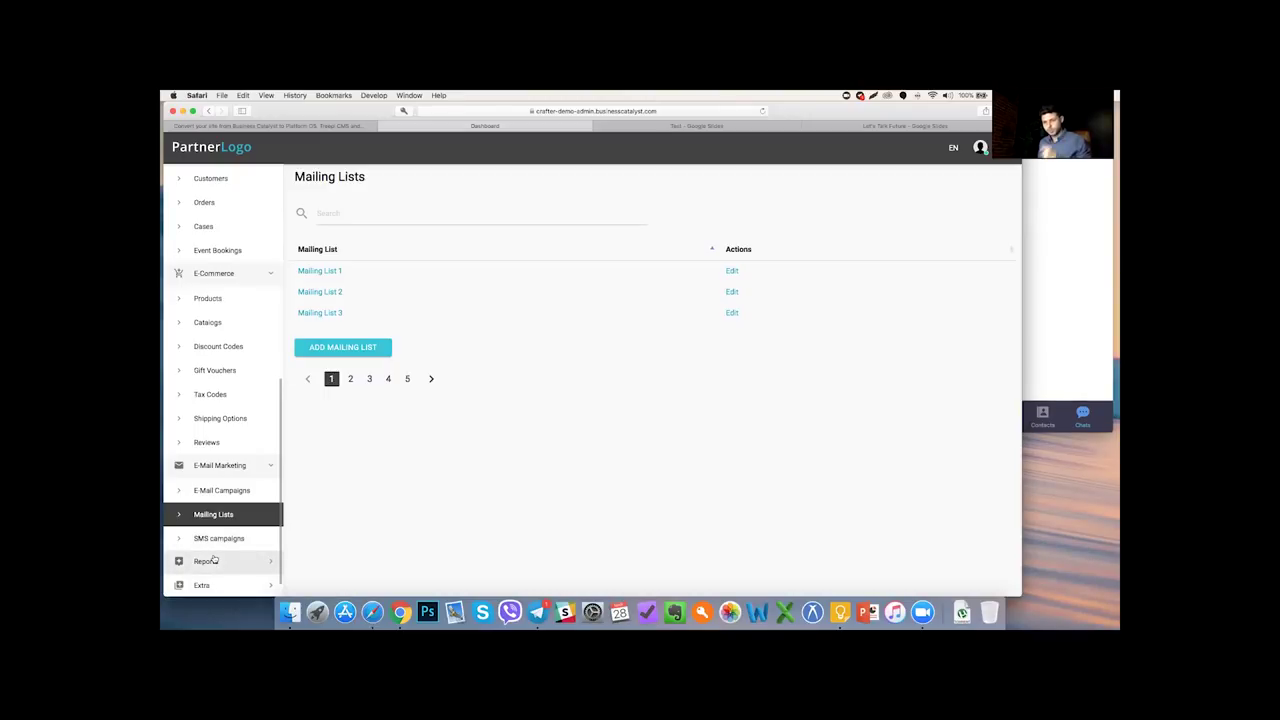
- Expand the Reports section and open the Custom Reports (BC) page
{"action": "left_click", "coordinate": [213, 561]}
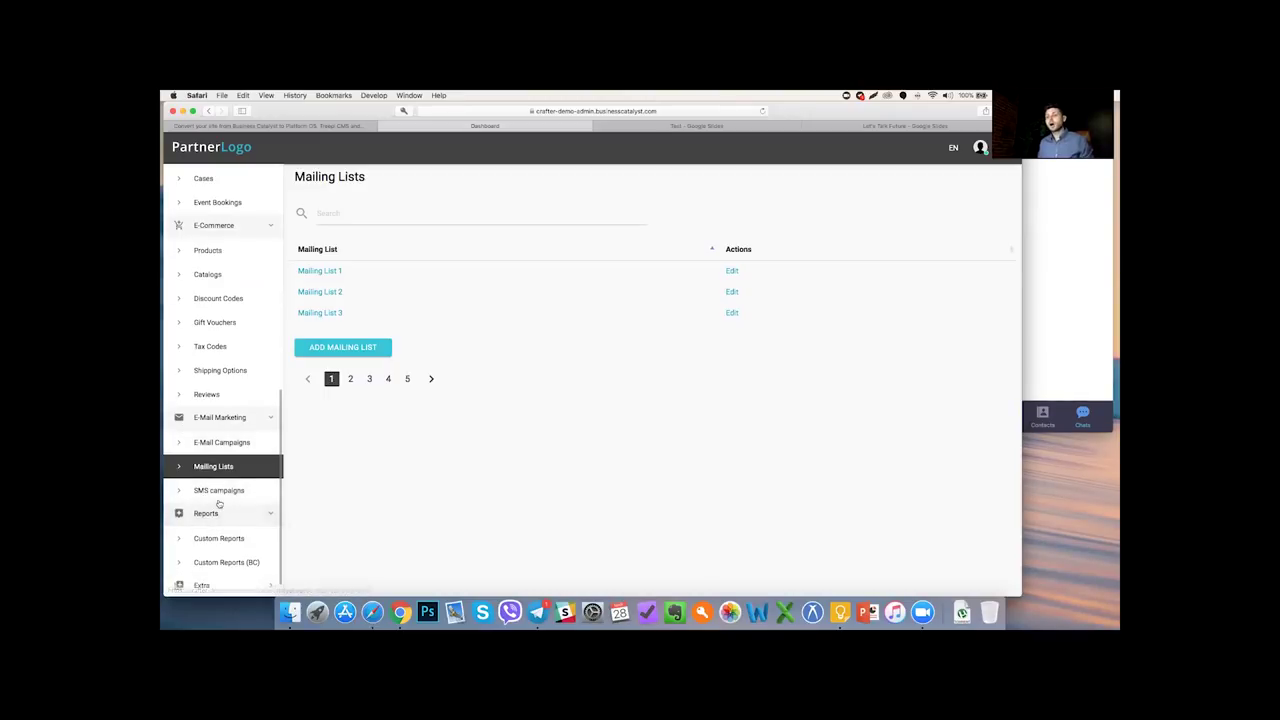
{"action": "left_click", "coordinate": [243, 538]}
{"action": "left_click", "coordinate": [240, 556]}
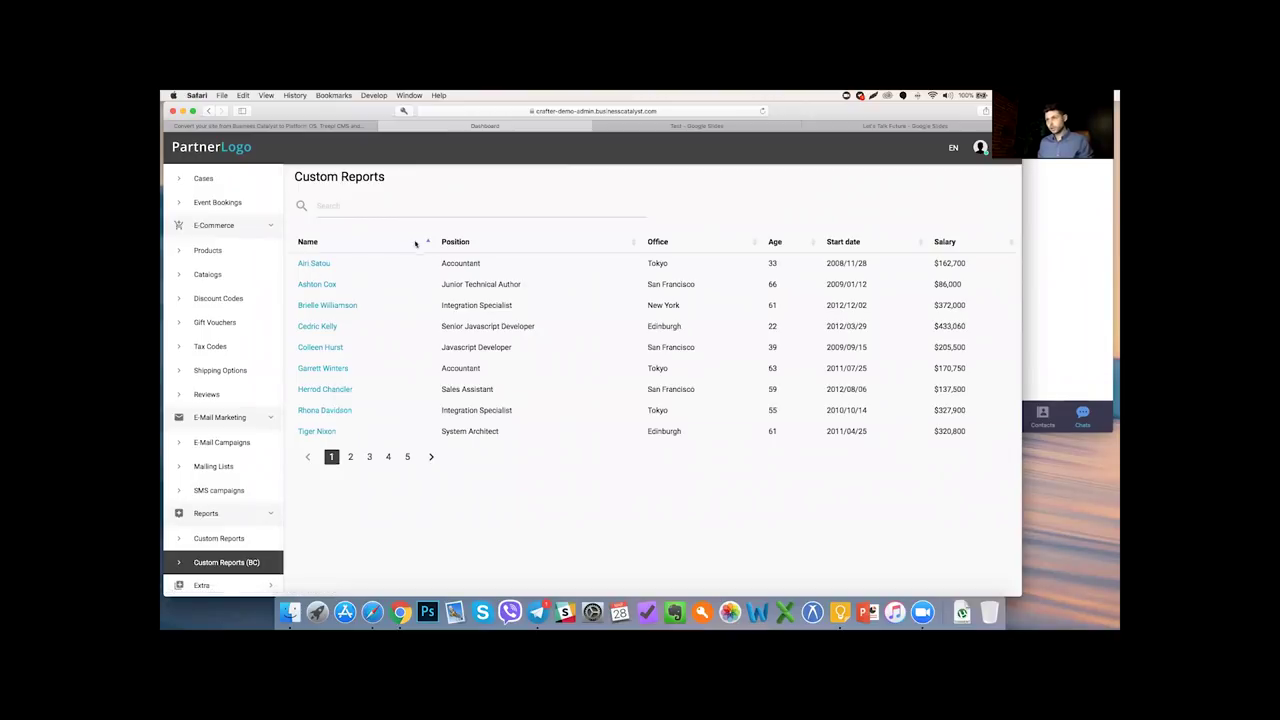
- Sort the custom report table by Position, Age, Start date and finally Name, each in descending order
{"action": "left_click", "coordinate": [633, 242]}
{"action": "left_click", "coordinate": [633, 242]}
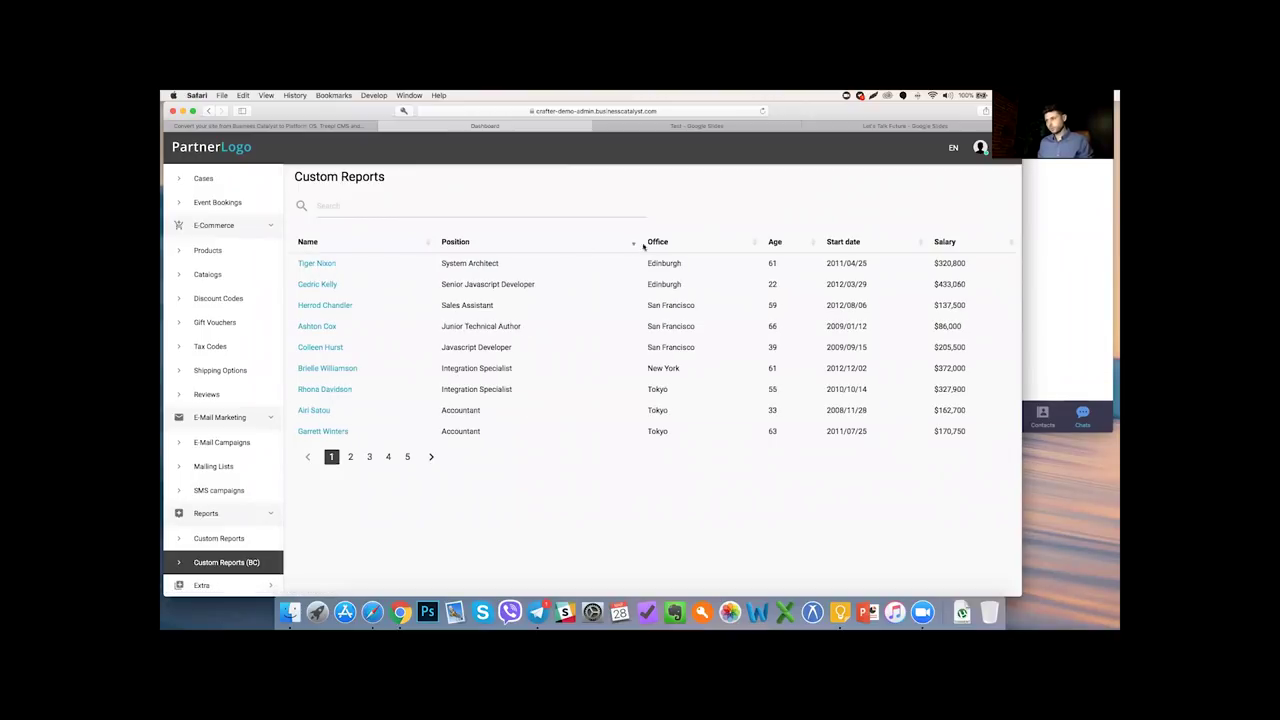
{"action": "left_click", "coordinate": [813, 242]}
{"action": "left_click", "coordinate": [813, 242]}
{"action": "left_click", "coordinate": [920, 246]}
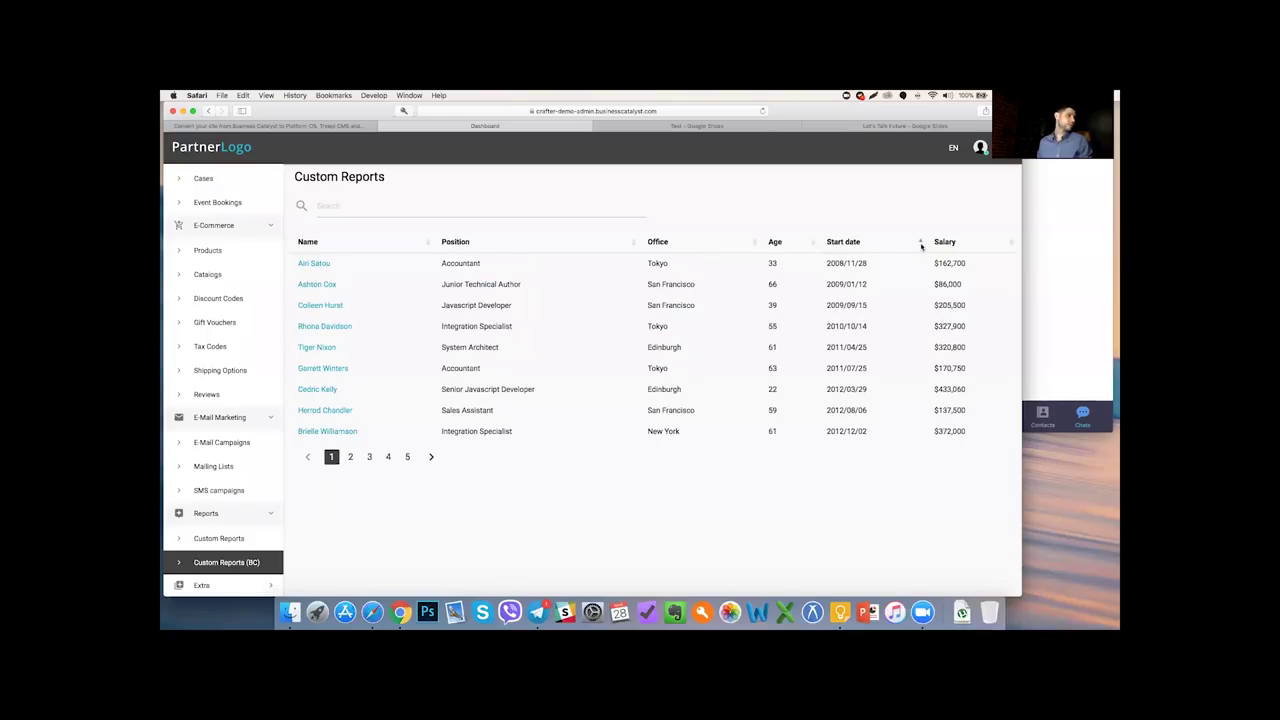
{"action": "left_click", "coordinate": [921, 245]}
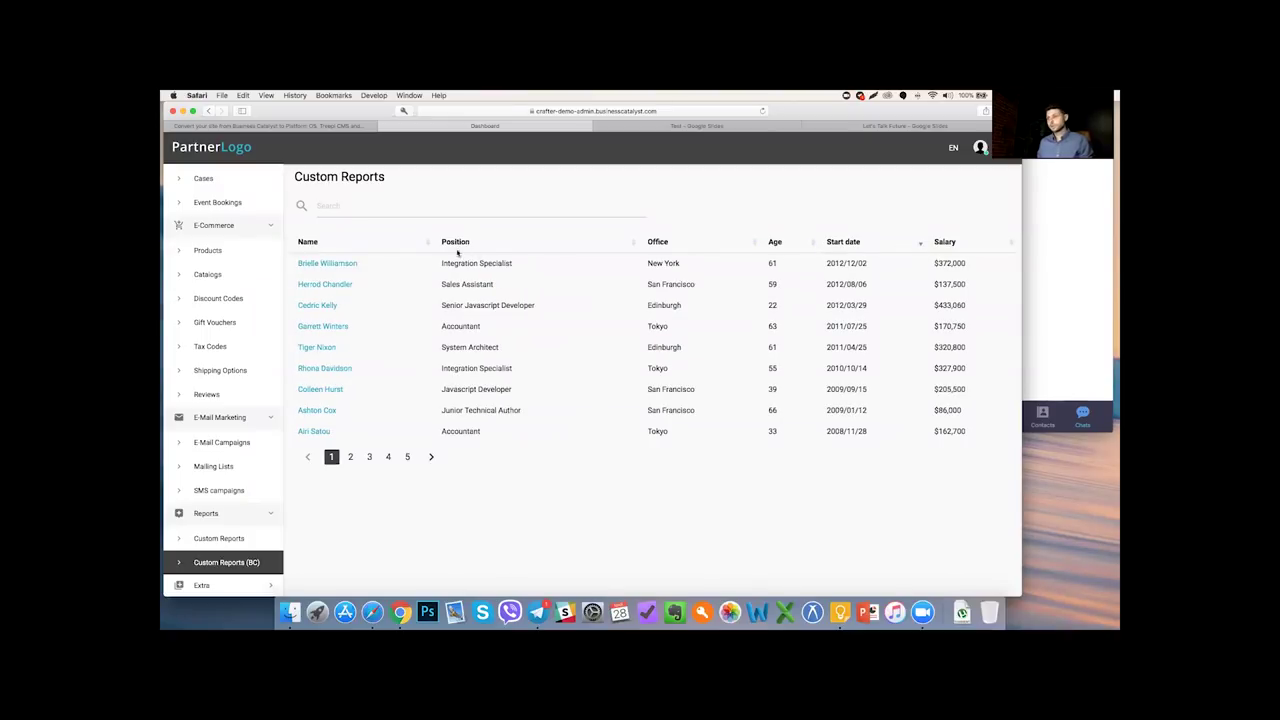
{"action": "left_click", "coordinate": [424, 245]}
{"action": "left_click", "coordinate": [424, 244]}
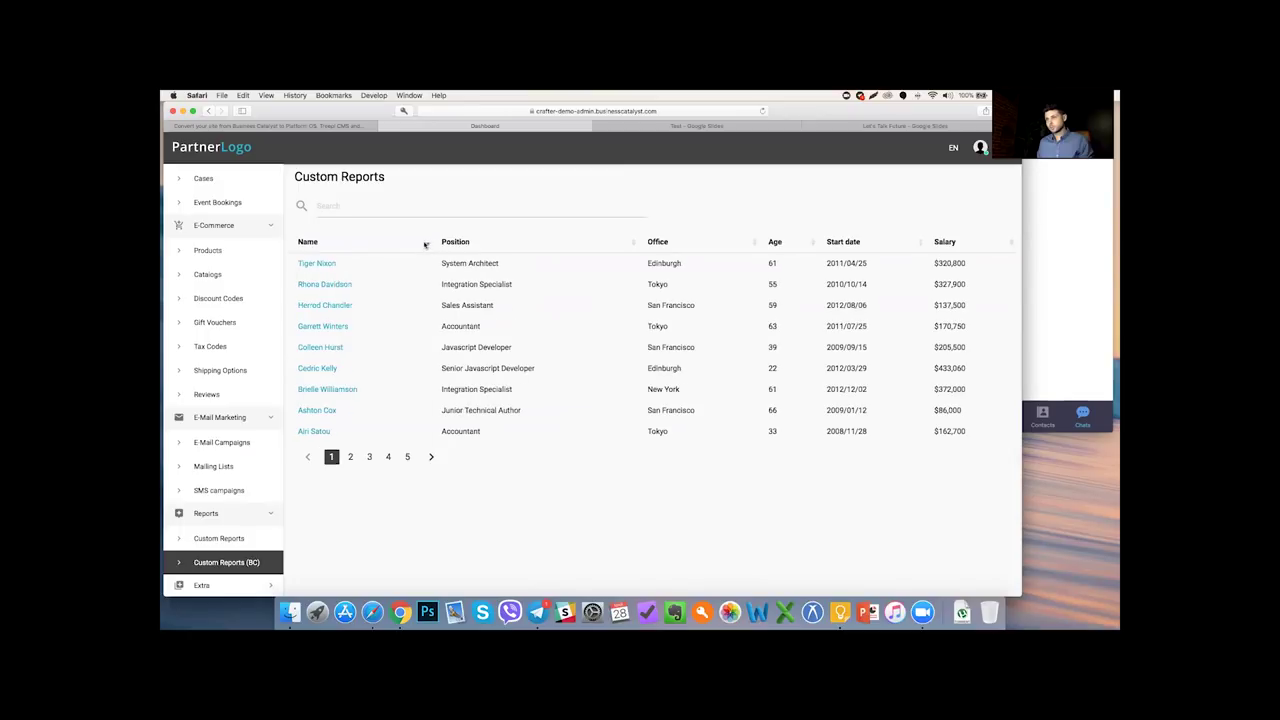
- Search the custom report table for a person's first name, for "jav" and finally for the age 39
{"action": "left_click", "coordinate": [367, 211]}
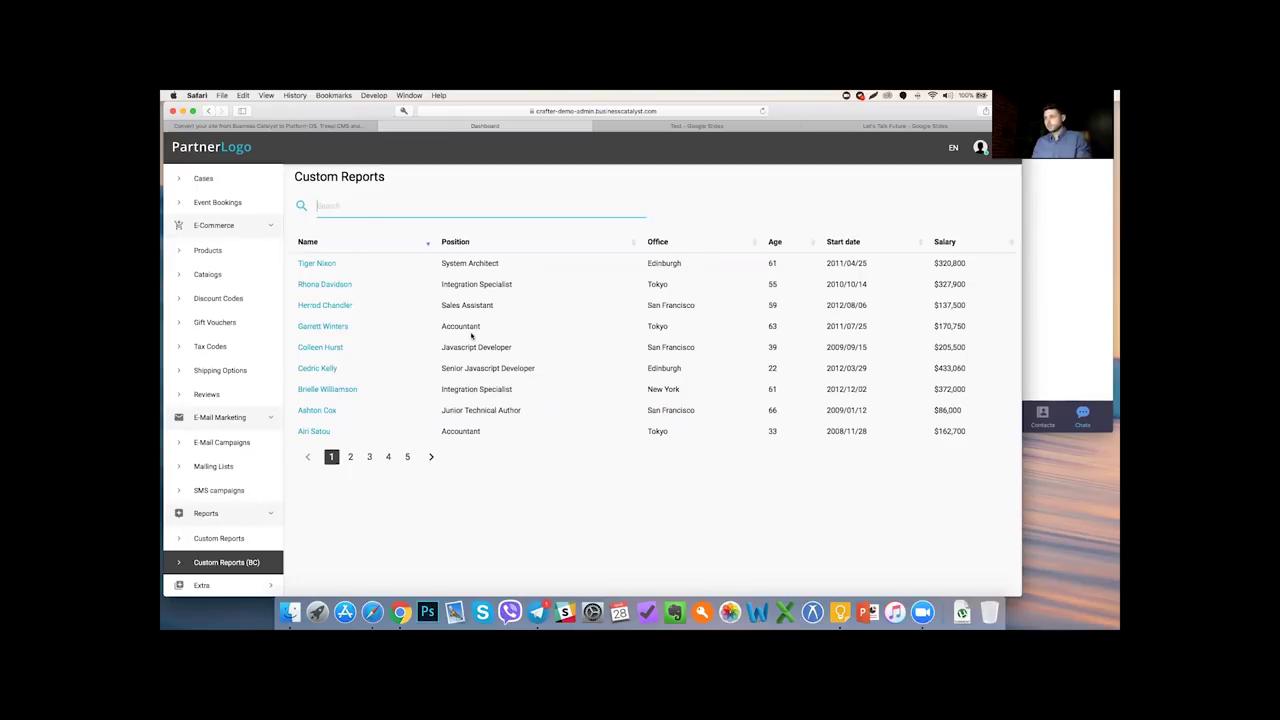
{"action": "type", "text": "tiger"}
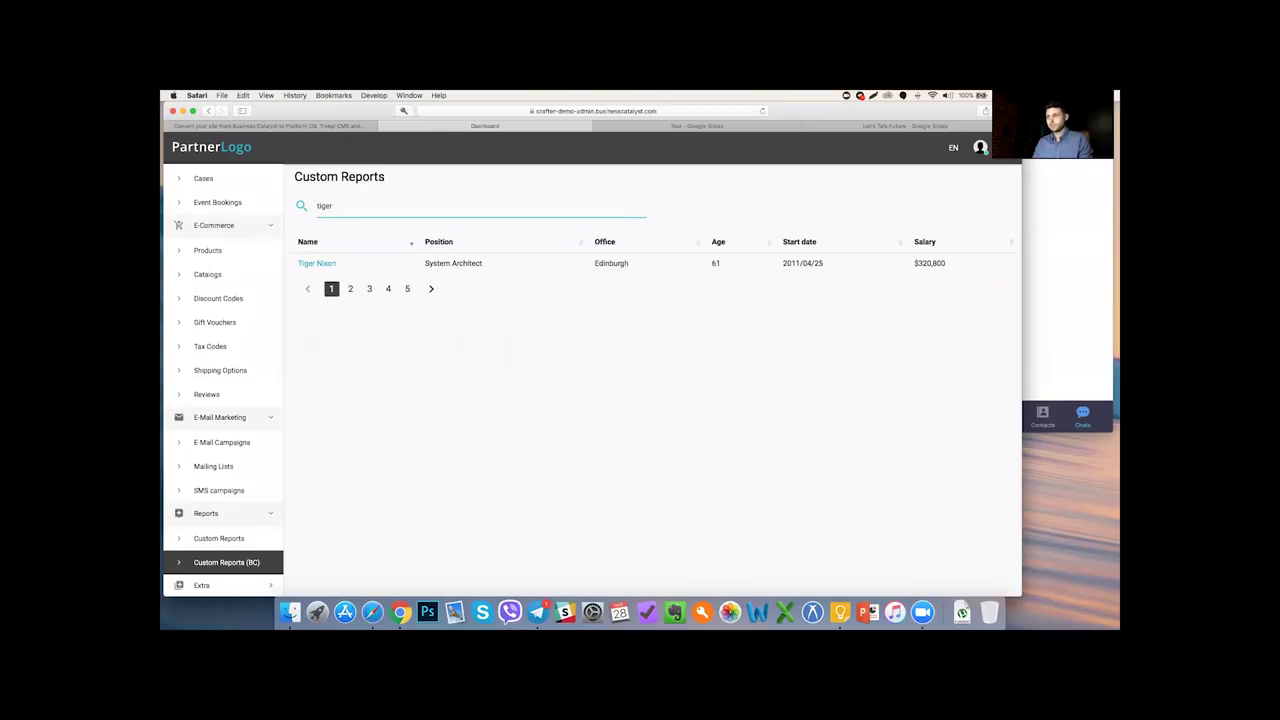
{"action": "key", "text": "BackSpace"}
{"action": "key", "text": "BackSpace"}
{"action": "key", "text": "BackSpace"}
{"action": "key", "text": "BackSpace"}
{"action": "key", "text": "BackSpace"}
{"action": "type", "text": "jav"}
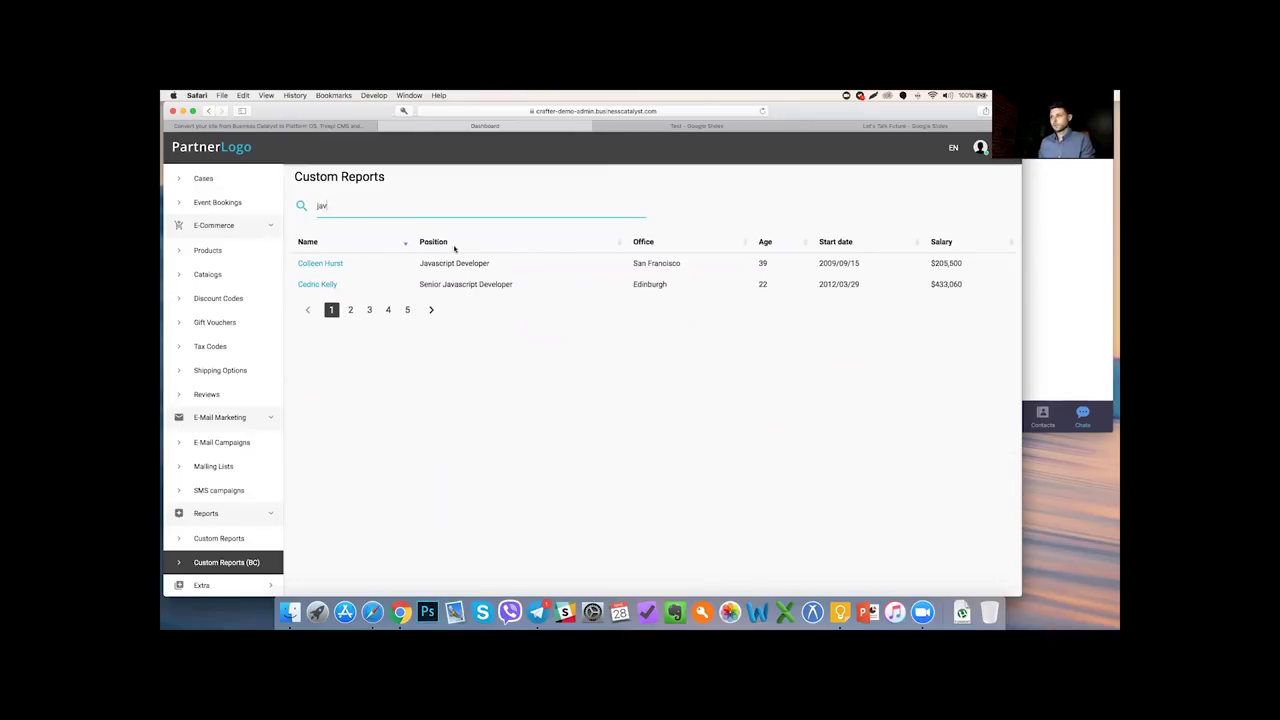
{"action": "key", "text": "BackSpace"}
{"action": "key", "text": "BackSpace"}
{"action": "type", "text": "39"}
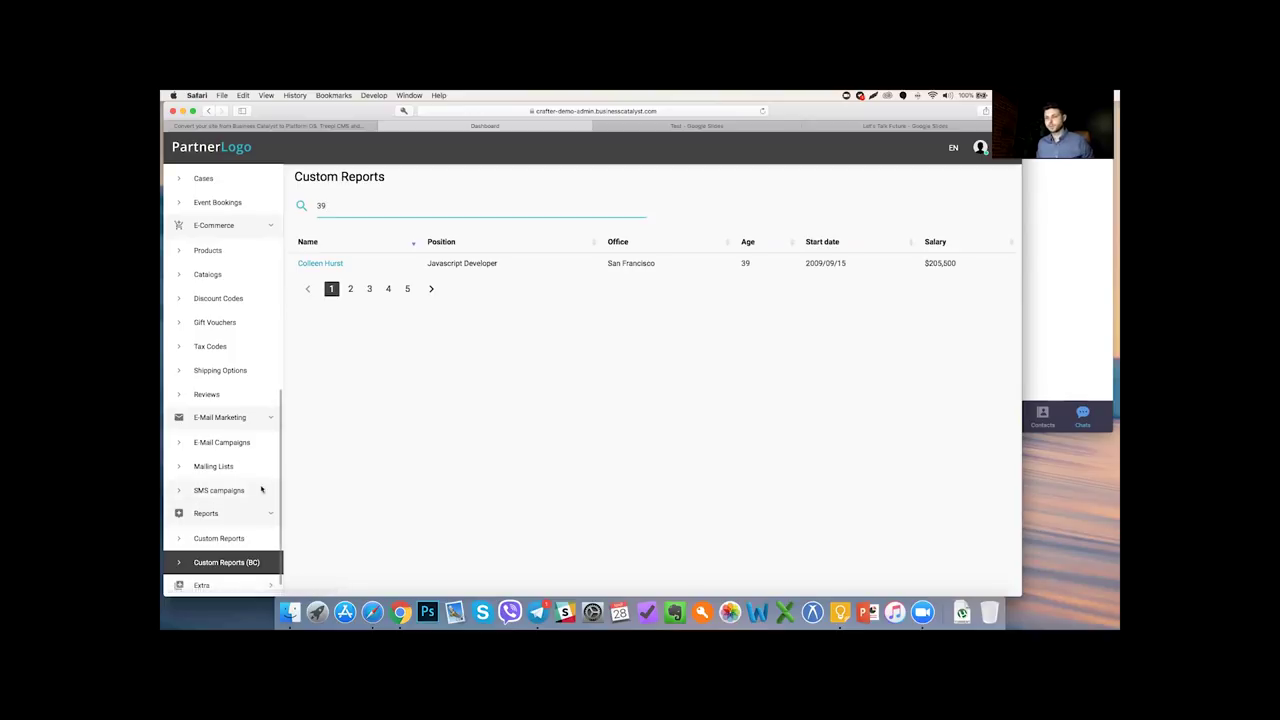
- View the Custom Reports charts and open the AMP page in the Extra section
{"action": "left_click", "coordinate": [222, 540]}
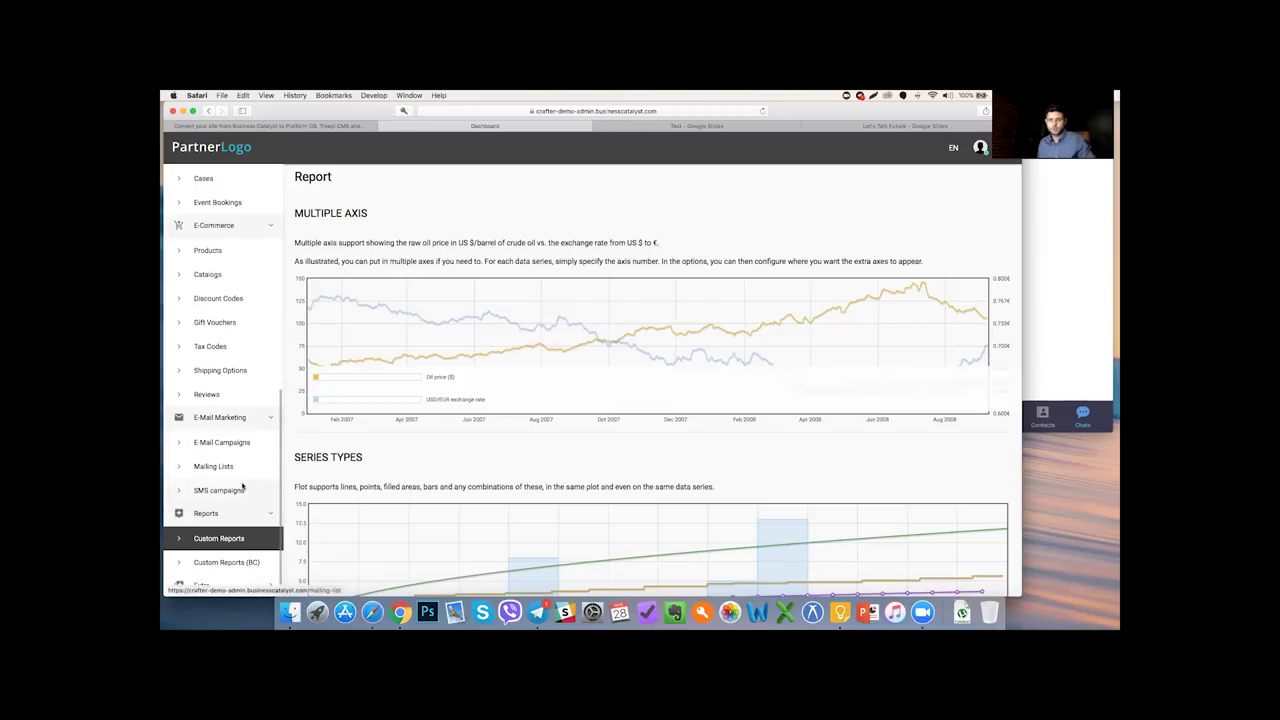
{"action": "left_click", "coordinate": [235, 585]}
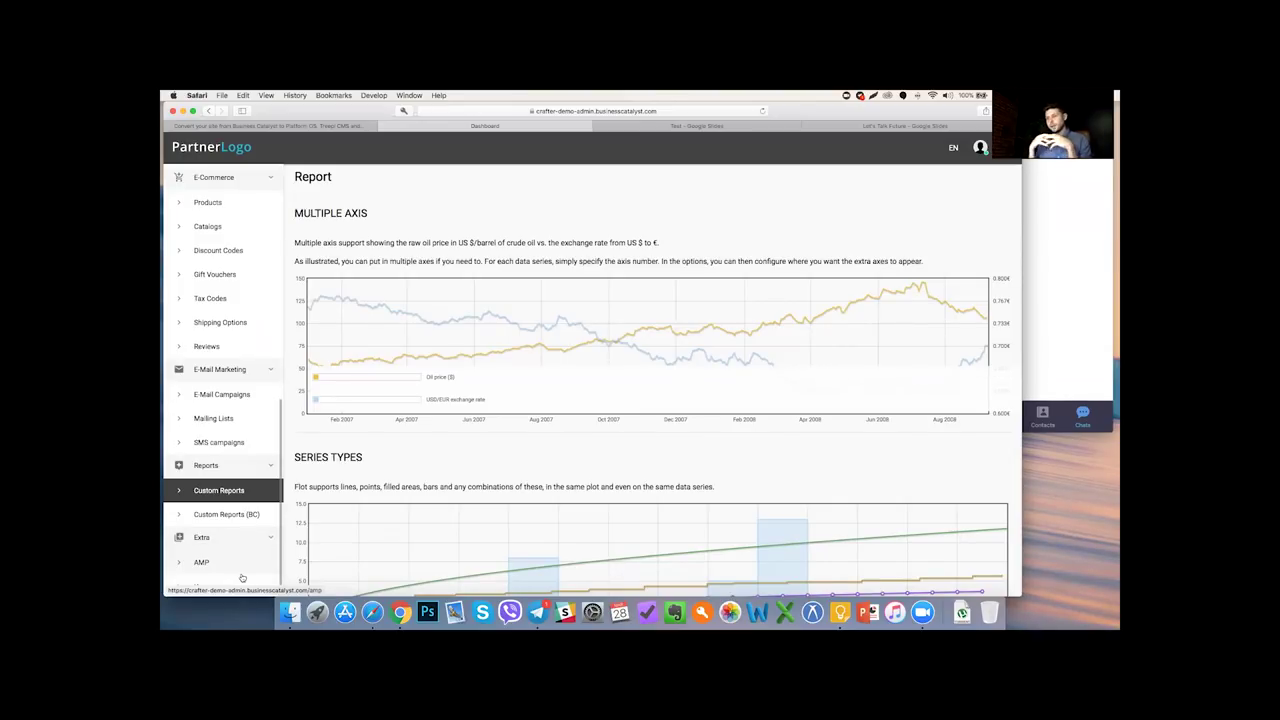
{"action": "scroll", "coordinate": [250, 540], "scroll_direction": "down", "scroll_amount": 2}
{"action": "scroll", "coordinate": [245, 550], "scroll_direction": "down", "scroll_amount": 2}
{"action": "left_click", "coordinate": [237, 562]}
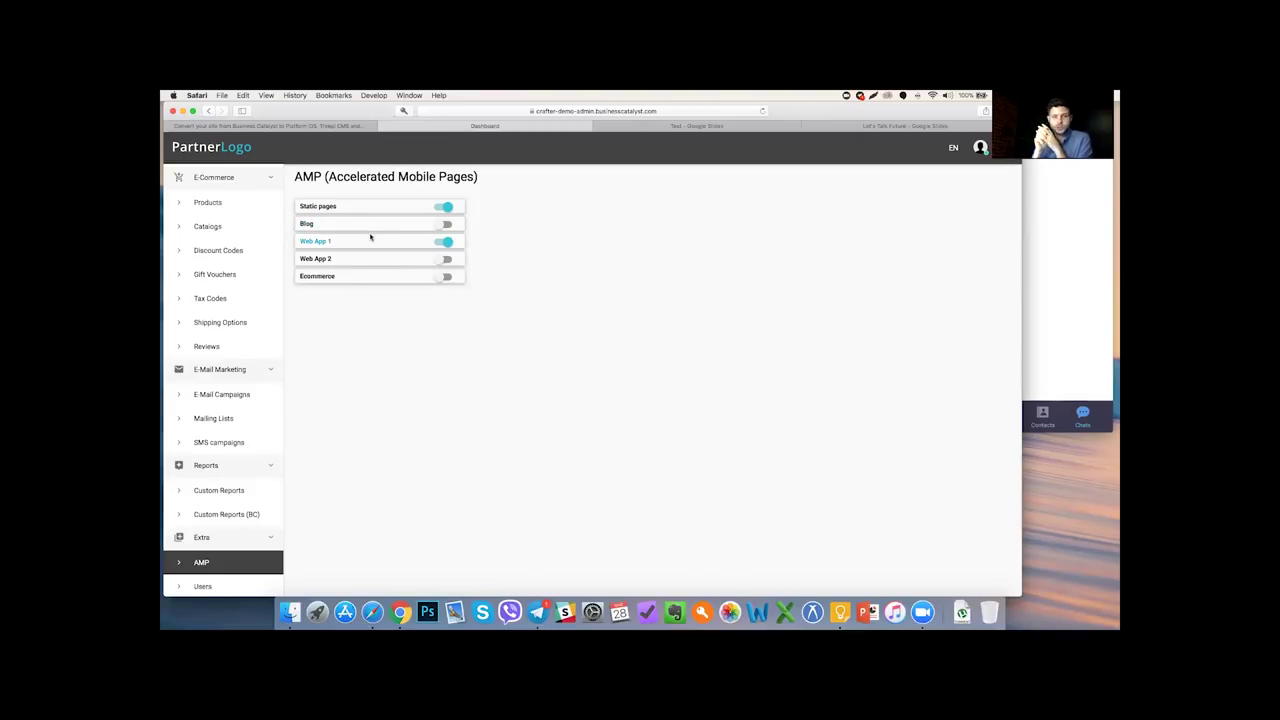
- Turn on AMP for Ecommerce, and toggle Web App 1 and Web App 2 to the opposite setting and back
{"action": "left_click", "coordinate": [446, 241]}
{"action": "left_click", "coordinate": [446, 259]}
{"action": "left_click", "coordinate": [446, 277]}
{"action": "left_click", "coordinate": [446, 241]}
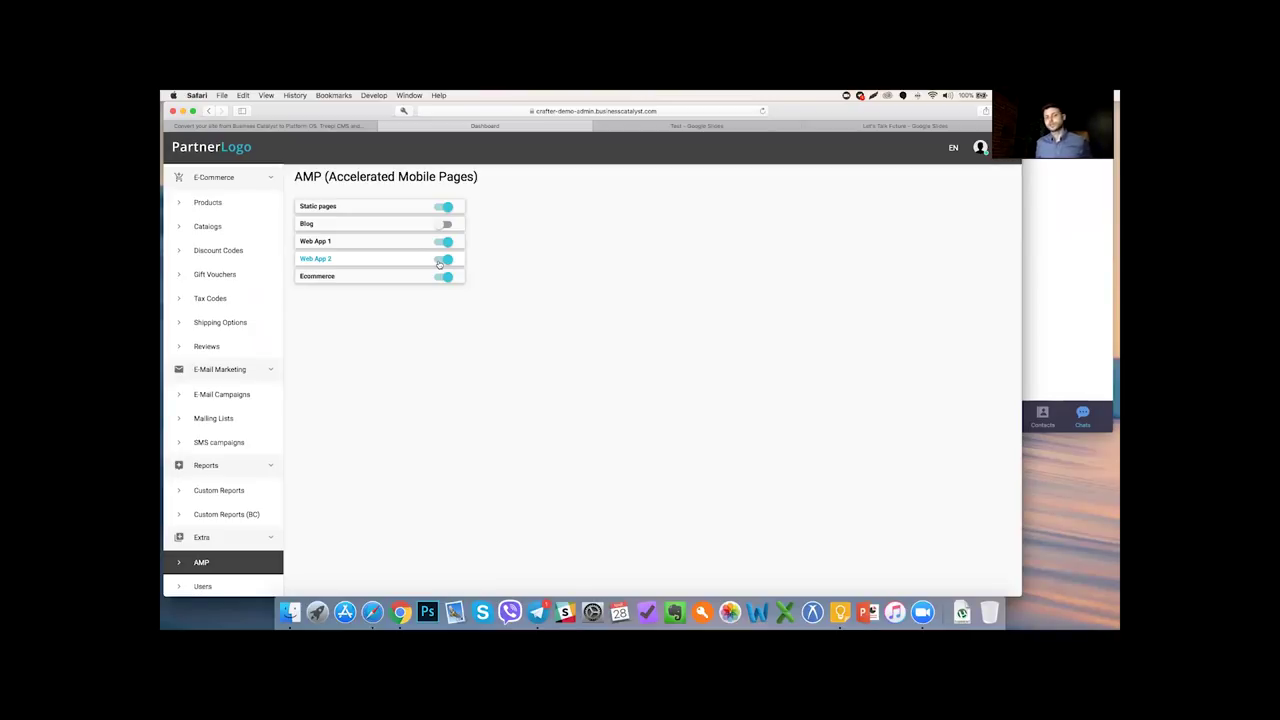
{"action": "left_click", "coordinate": [441, 261]}
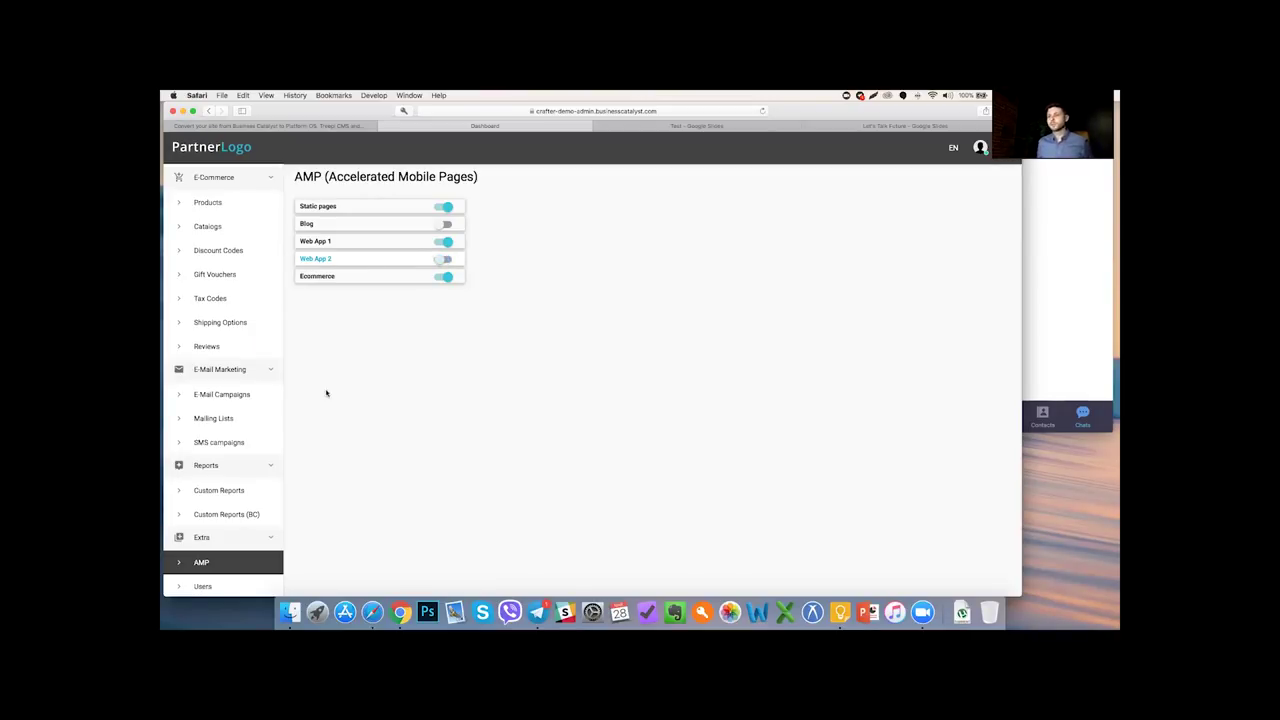
- Open the first entry in the Users list and look over its section access switches
{"action": "left_click", "coordinate": [203, 587]}
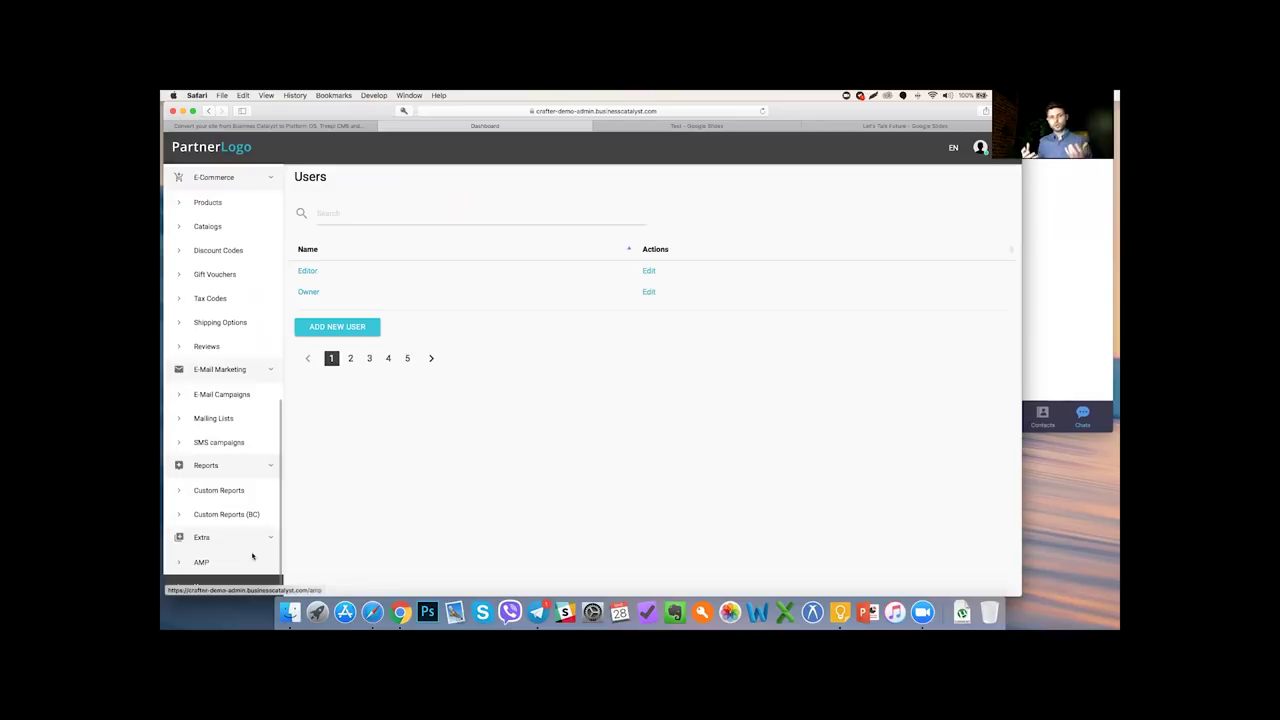
{"action": "left_click", "coordinate": [307, 274]}
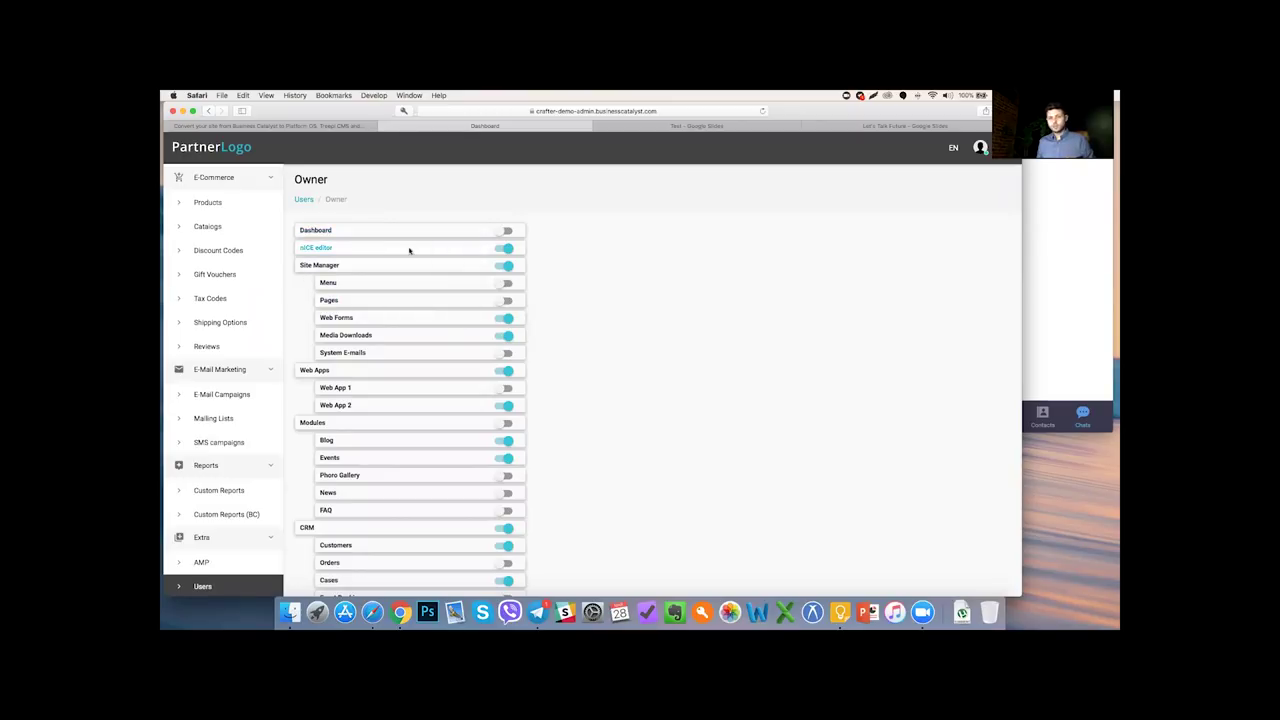
{"action": "scroll", "coordinate": [232, 260], "scroll_direction": "up", "scroll_amount": 10}
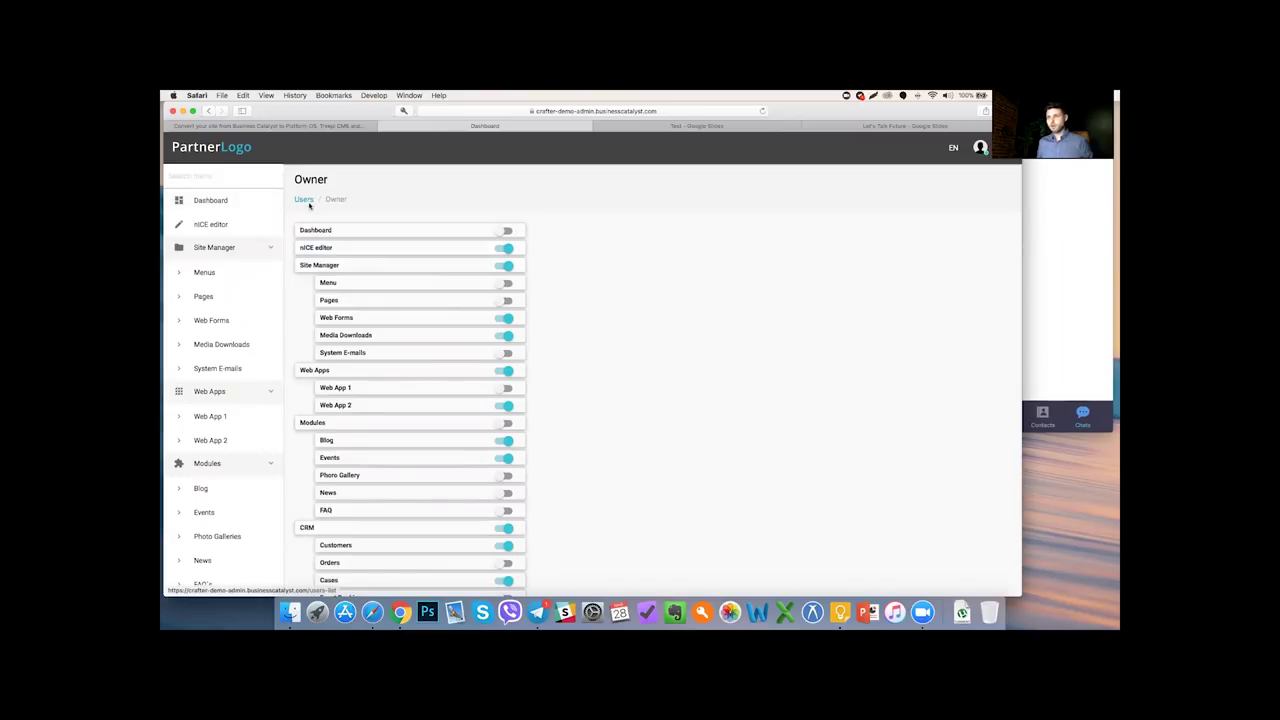
- Open the Editor entry from the Users list and turn off its Web Forms access
{"action": "left_click", "coordinate": [305, 200]}
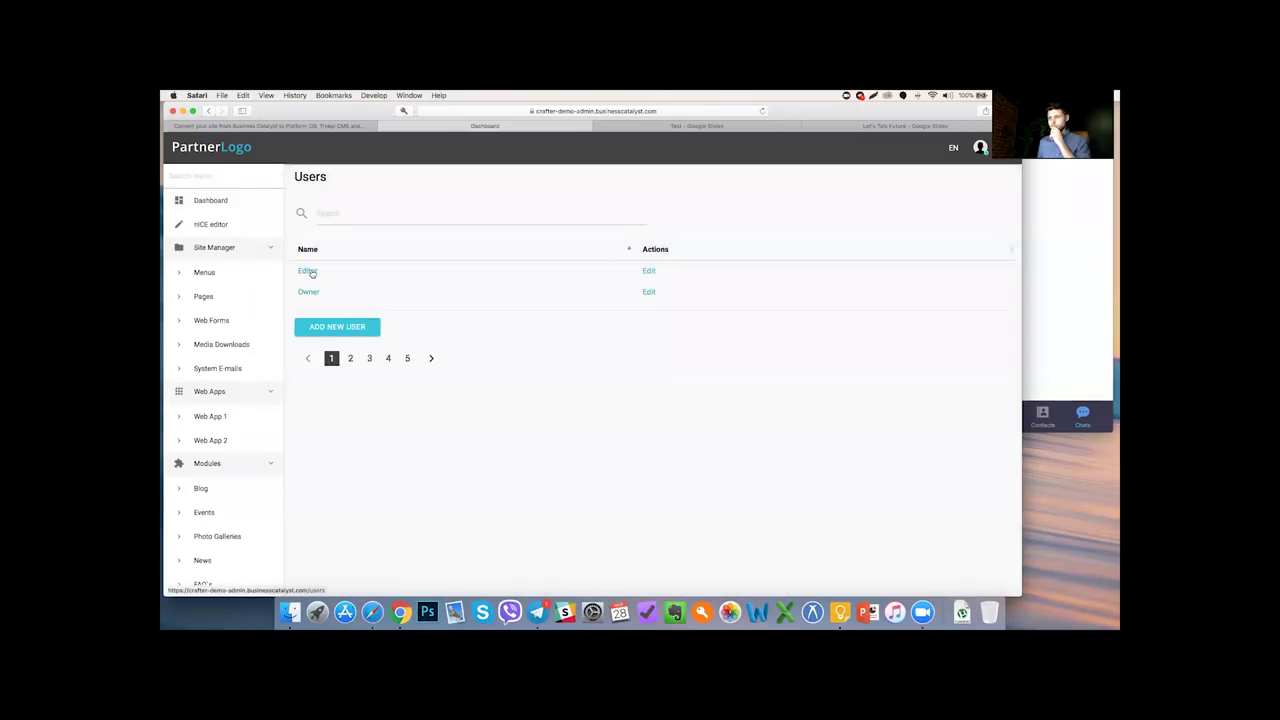
{"action": "left_click", "coordinate": [311, 272]}
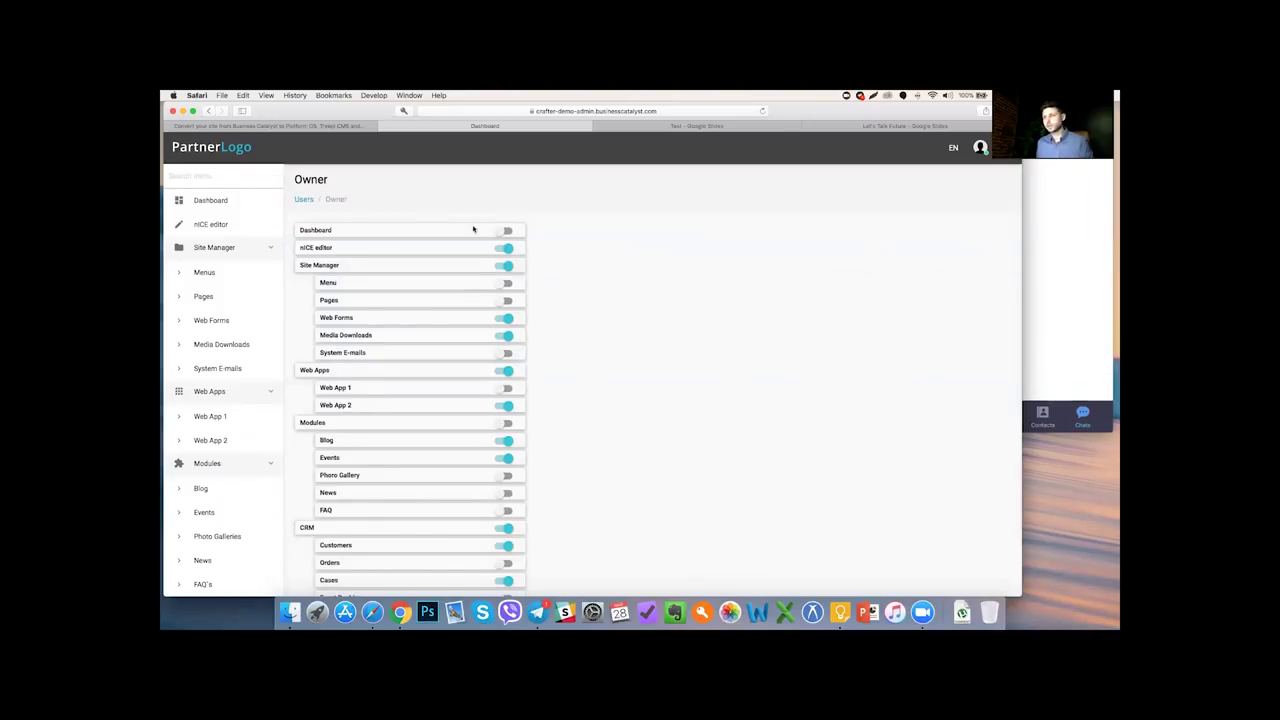
{"action": "left_click", "coordinate": [505, 318]}
{"action": "left_click", "coordinate": [505, 248]}
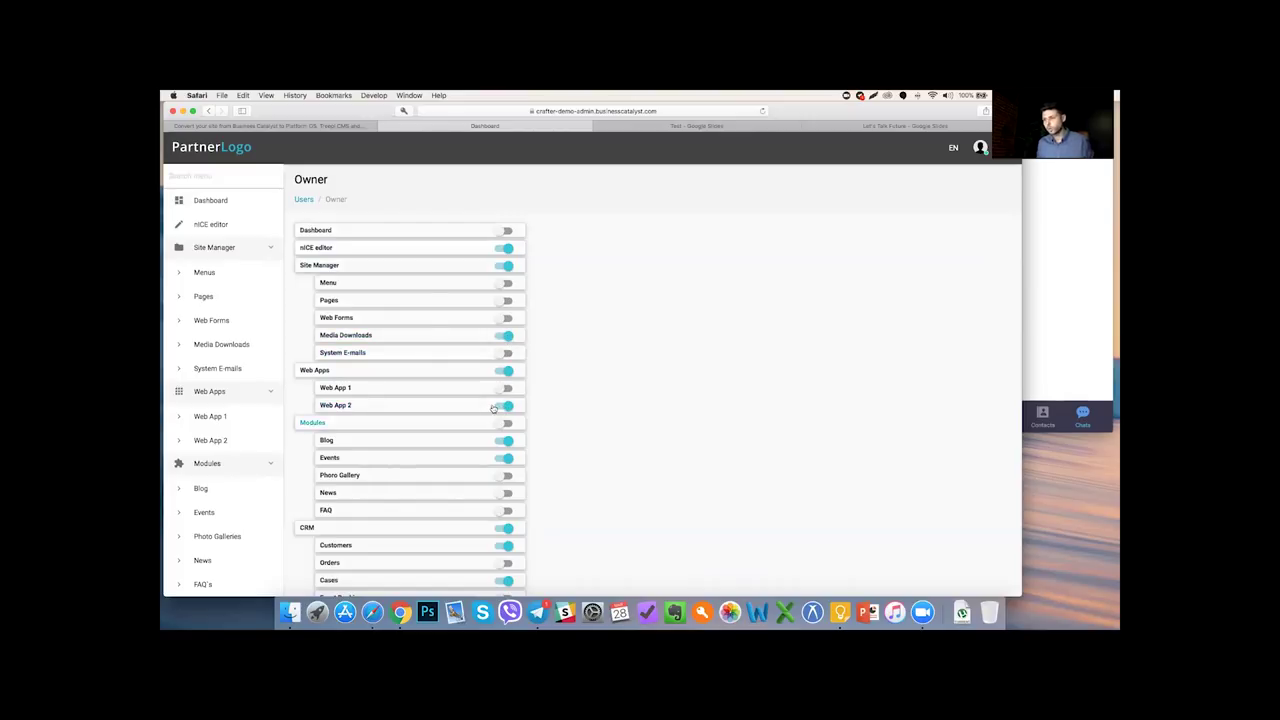
- Turn off the user's access to Events, CRM, Customers and Cases
{"action": "scroll", "coordinate": [471, 457], "scroll_direction": "down", "scroll_amount": 5}
{"action": "left_click", "coordinate": [507, 253]}
{"action": "scroll", "coordinate": [508, 262], "scroll_direction": "down", "scroll_amount": 1}
{"action": "left_click", "coordinate": [507, 312]}
{"action": "left_click", "coordinate": [507, 330]}
{"action": "left_click", "coordinate": [507, 364]}
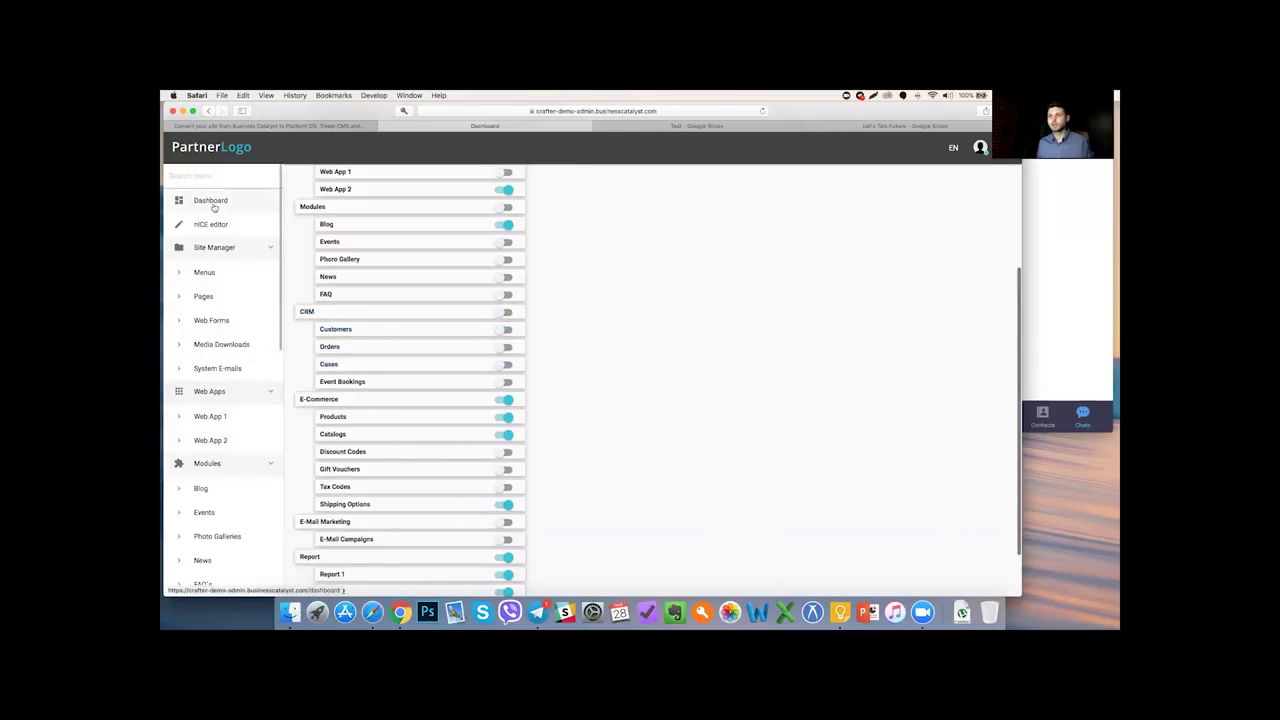
- Turn off the user's access to E-Commerce, Products, Catalogs and Shipping Options, and return to the Users list
{"action": "scroll", "coordinate": [470, 340], "scroll_direction": "down", "scroll_amount": 3}
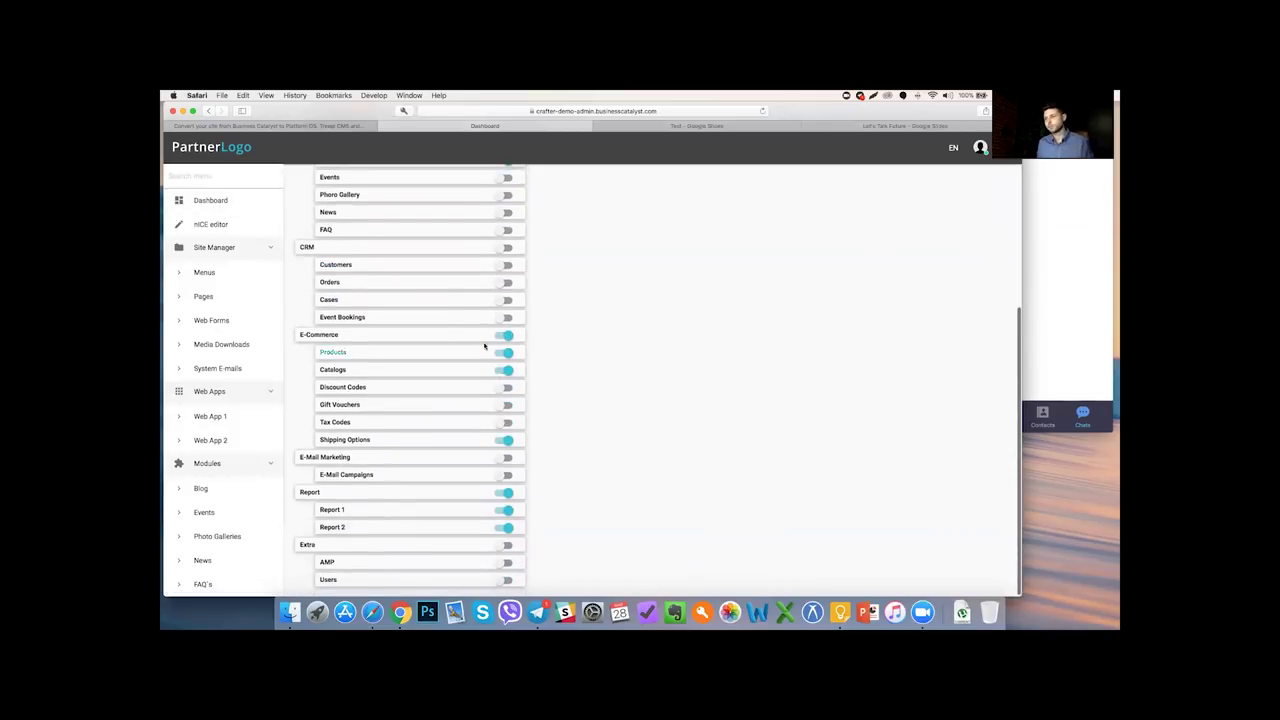
{"action": "left_click", "coordinate": [507, 335]}
{"action": "left_click", "coordinate": [507, 352]}
{"action": "left_click", "coordinate": [507, 370]}
{"action": "left_click", "coordinate": [507, 441]}
{"action": "scroll", "coordinate": [380, 336], "scroll_direction": "down", "scroll_amount": 10}
{"action": "scroll", "coordinate": [373, 337], "scroll_direction": "up", "scroll_amount": 10}
{"action": "left_click", "coordinate": [300, 206]}
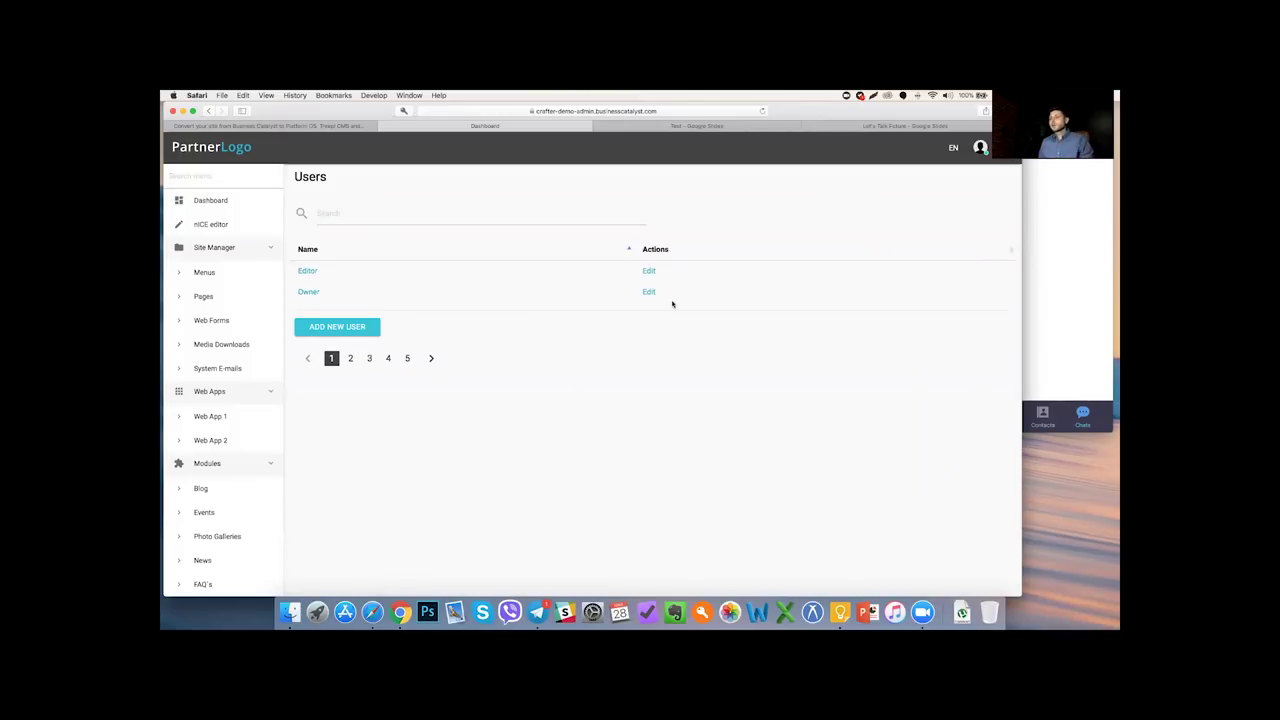
- Check the Users page and its navigation menu at phone width by narrowing the browser window, and widen the window again
{"action": "scroll", "coordinate": [240, 525], "scroll_direction": "down", "scroll_amount": 5}
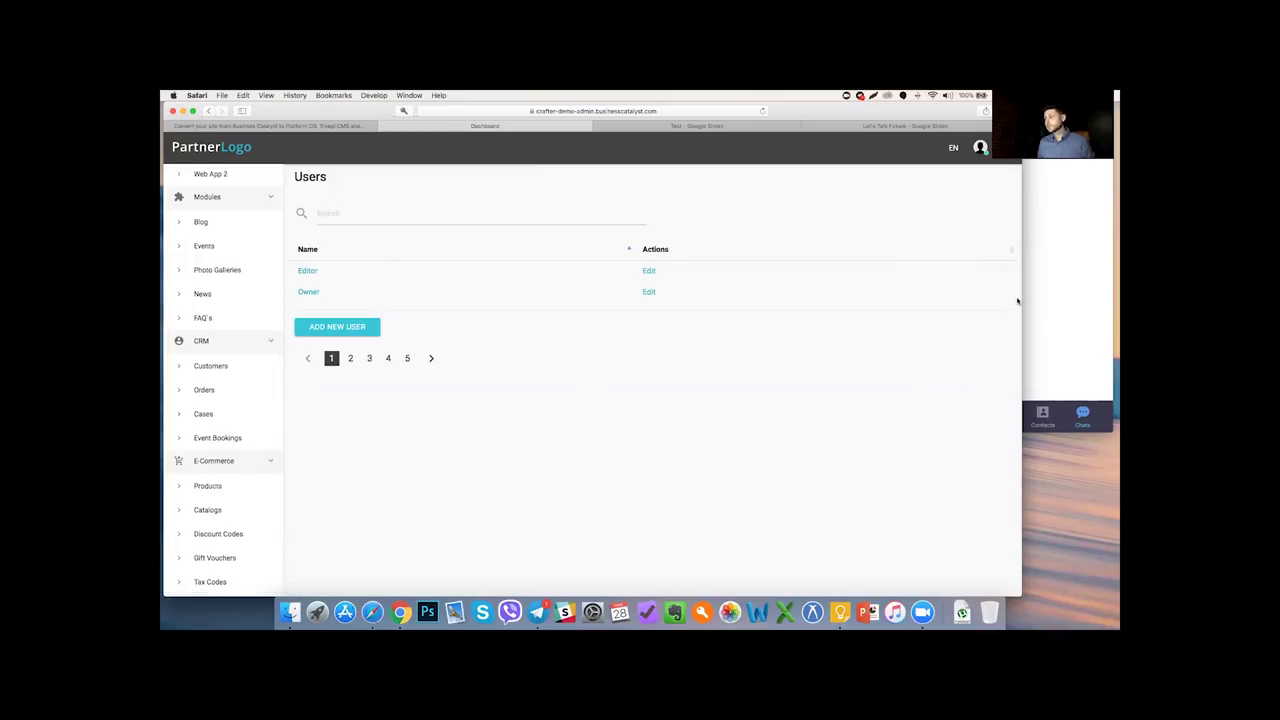
{"action": "left_click_drag", "start_coordinate": [1020, 298], "coordinate": [423, 295]}
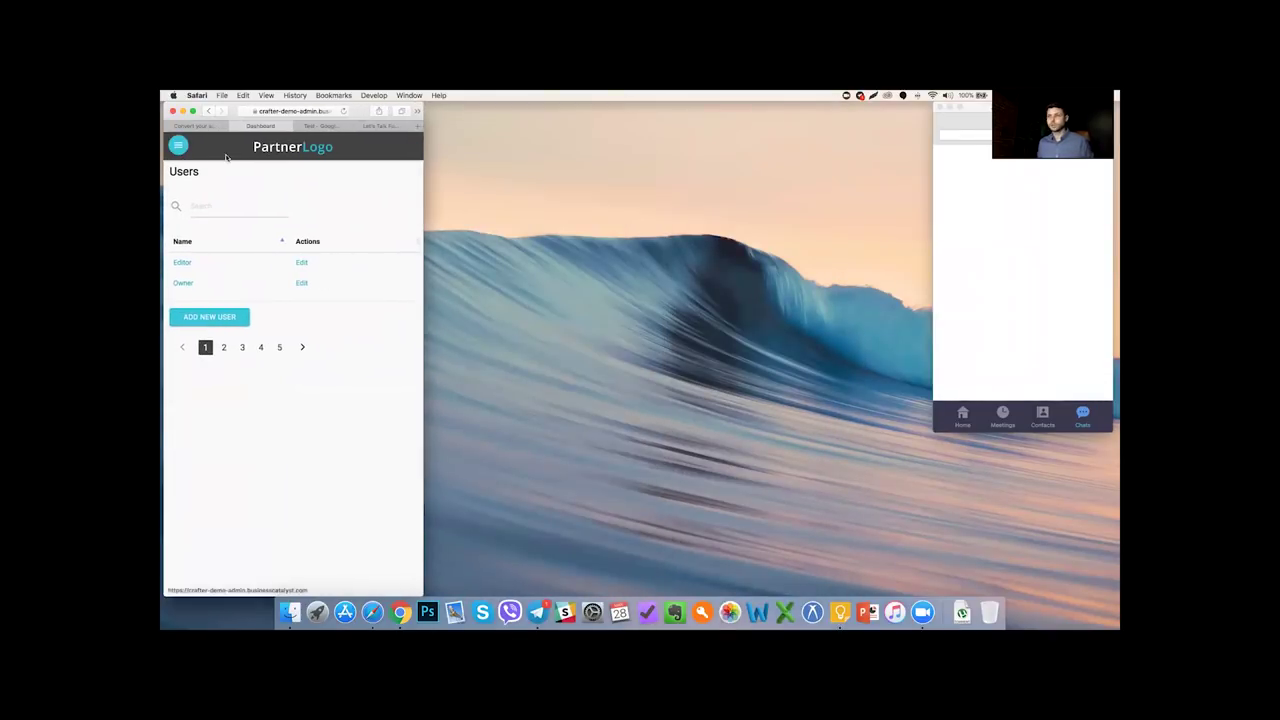
{"action": "left_click", "coordinate": [180, 146]}
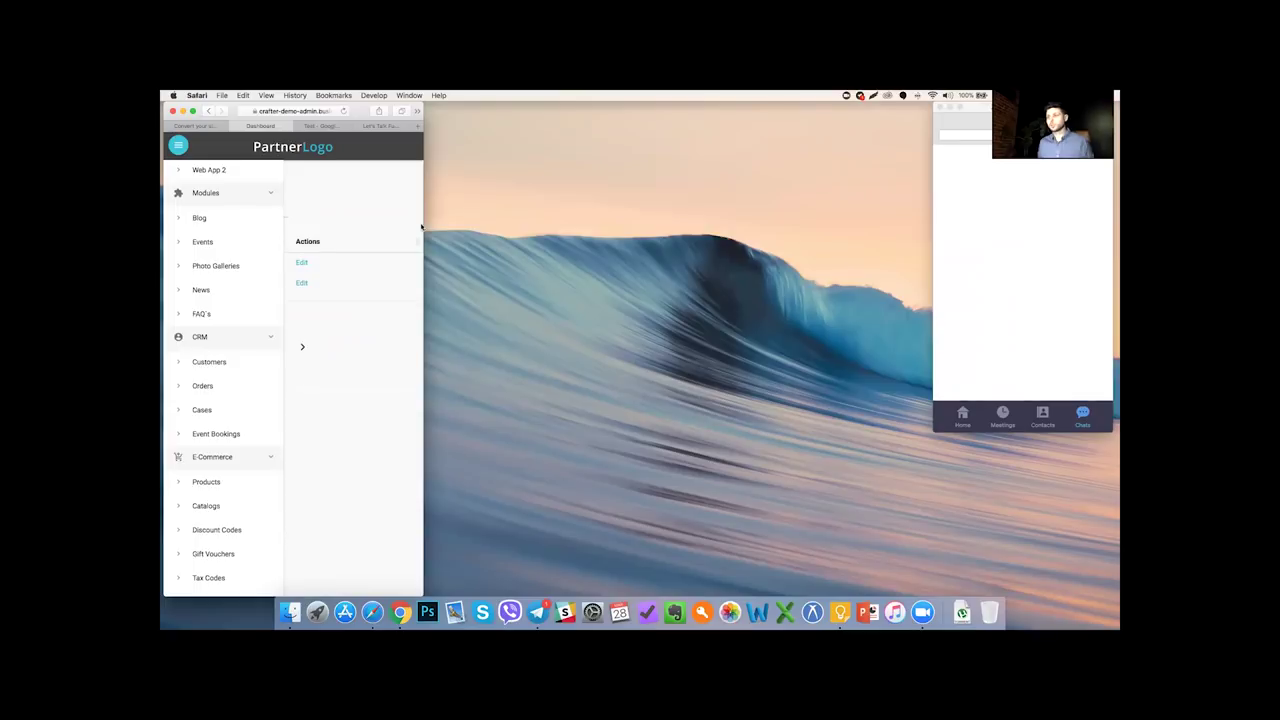
{"action": "left_click_drag", "start_coordinate": [424, 224], "coordinate": [1110, 338]}
- Open the admin panel's interface language list and choose English
{"action": "left_click", "coordinate": [1050, 147]}
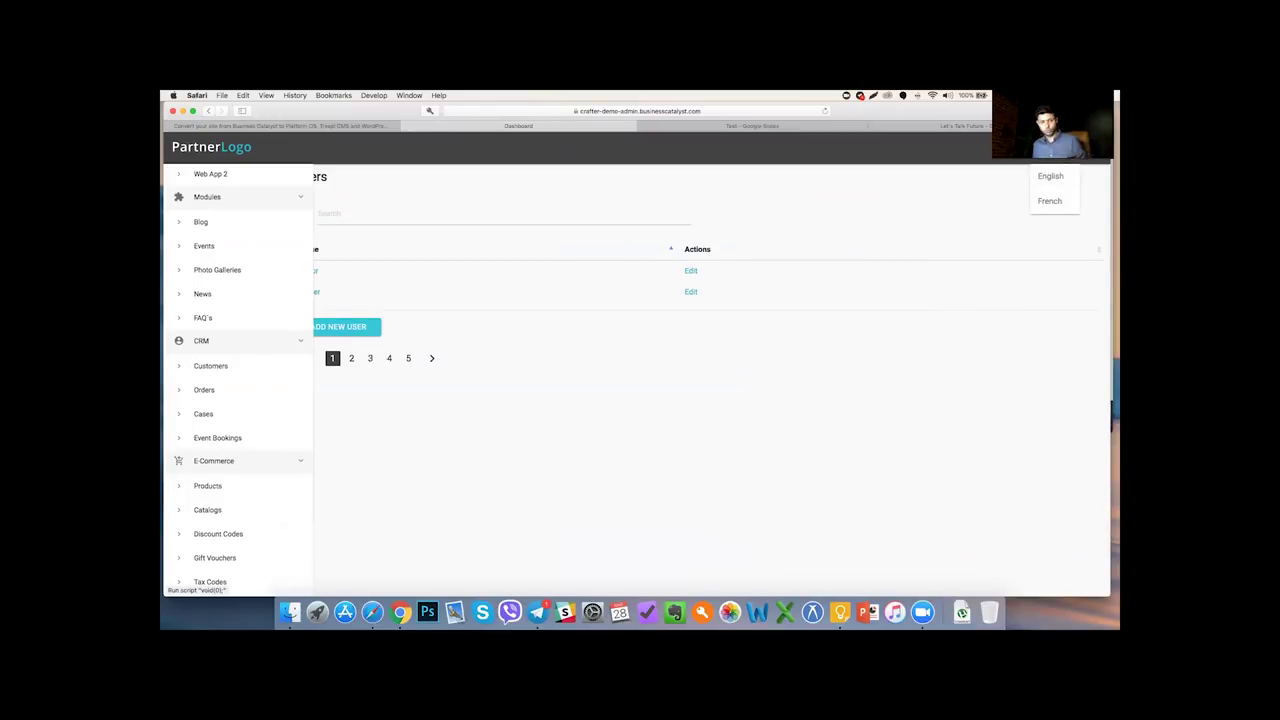
{"action": "left_click", "coordinate": [1050, 176]}
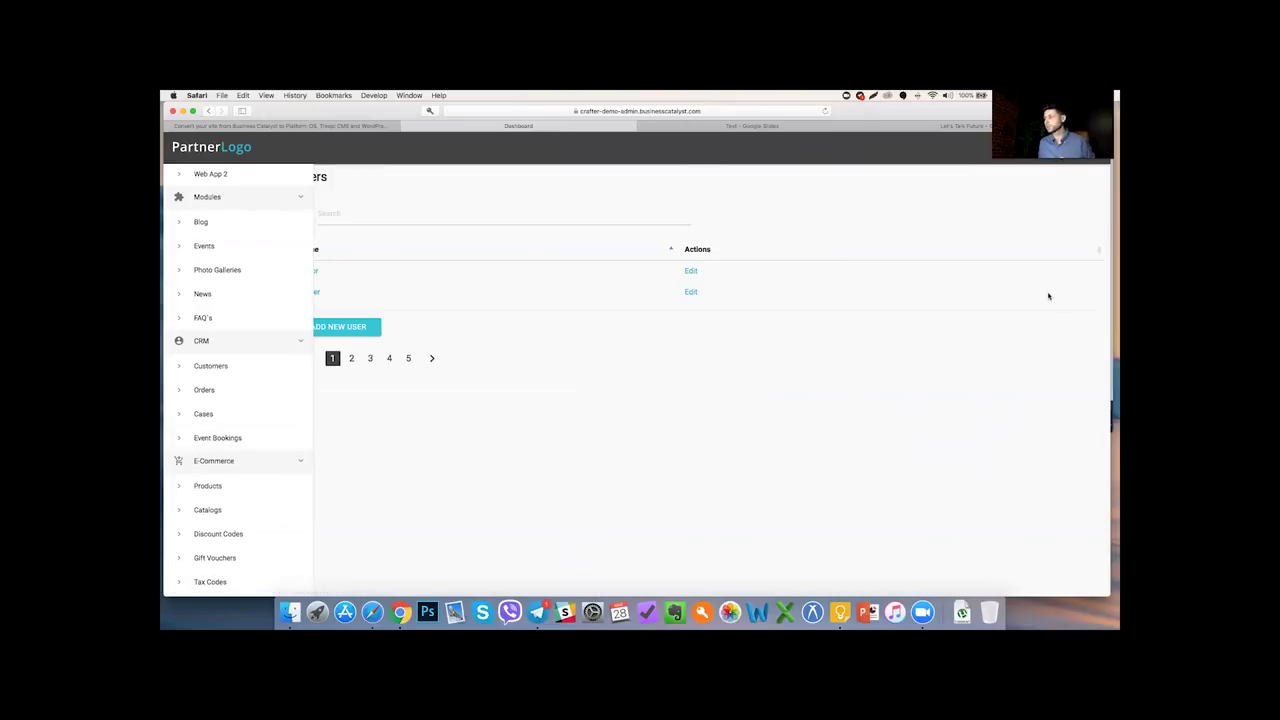
{"action": "left_click", "coordinate": [1089, 210]}
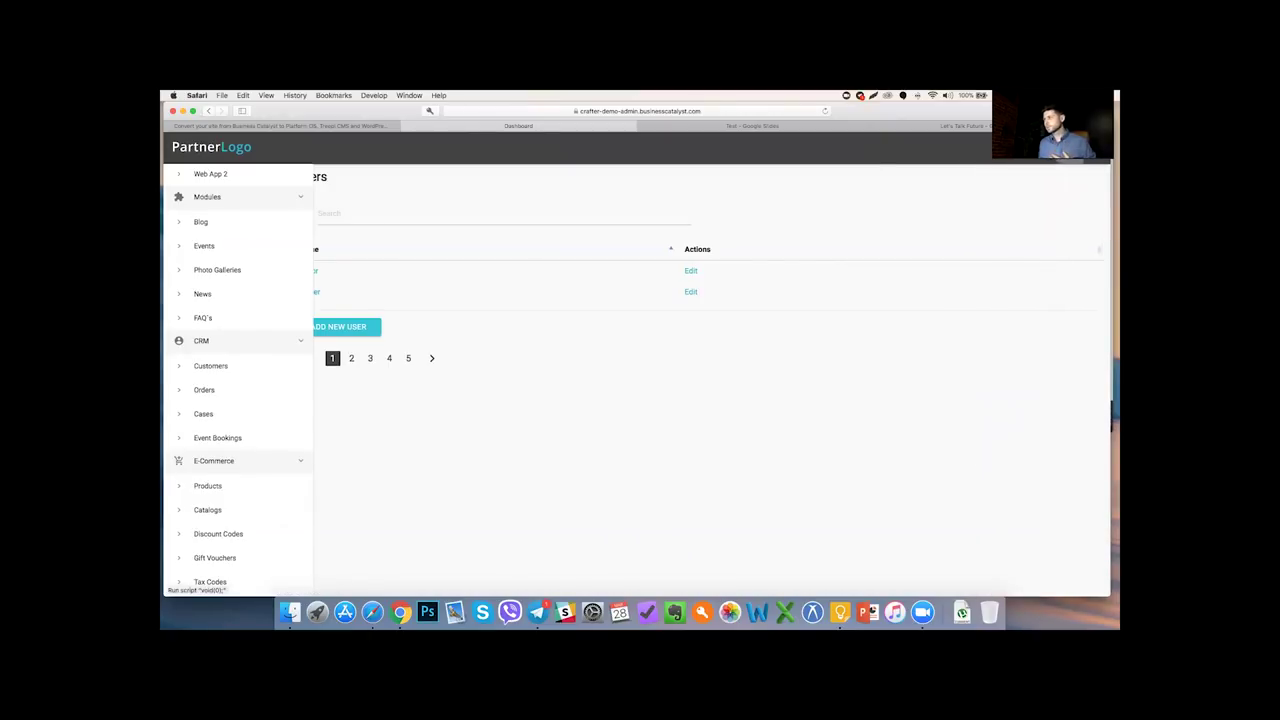
{"action": "left_click", "coordinate": [1066, 160]}
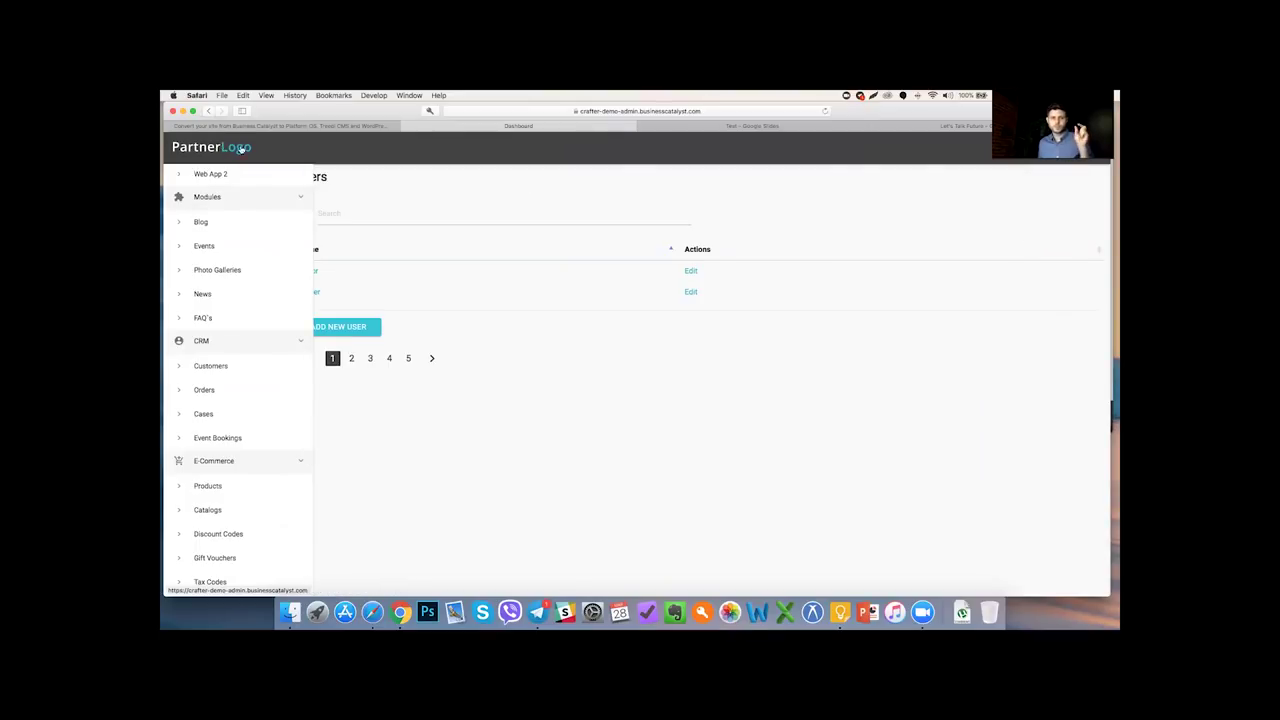
{"action": "mouse_move", "coordinate": [1066, 155]}
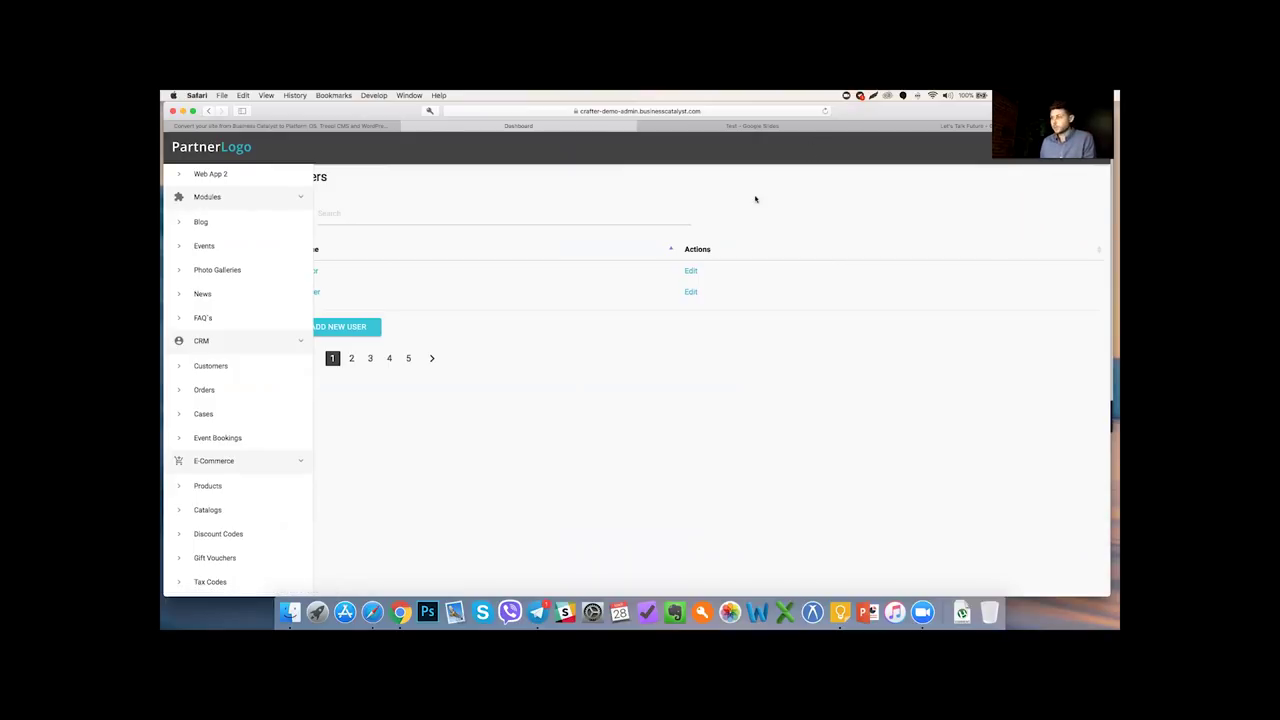
- Look at the ActionPanel open beta slide and the site-conversion browser tab, and return to the Dashboard tab
{"action": "key", "text": "ctrl+Right"}
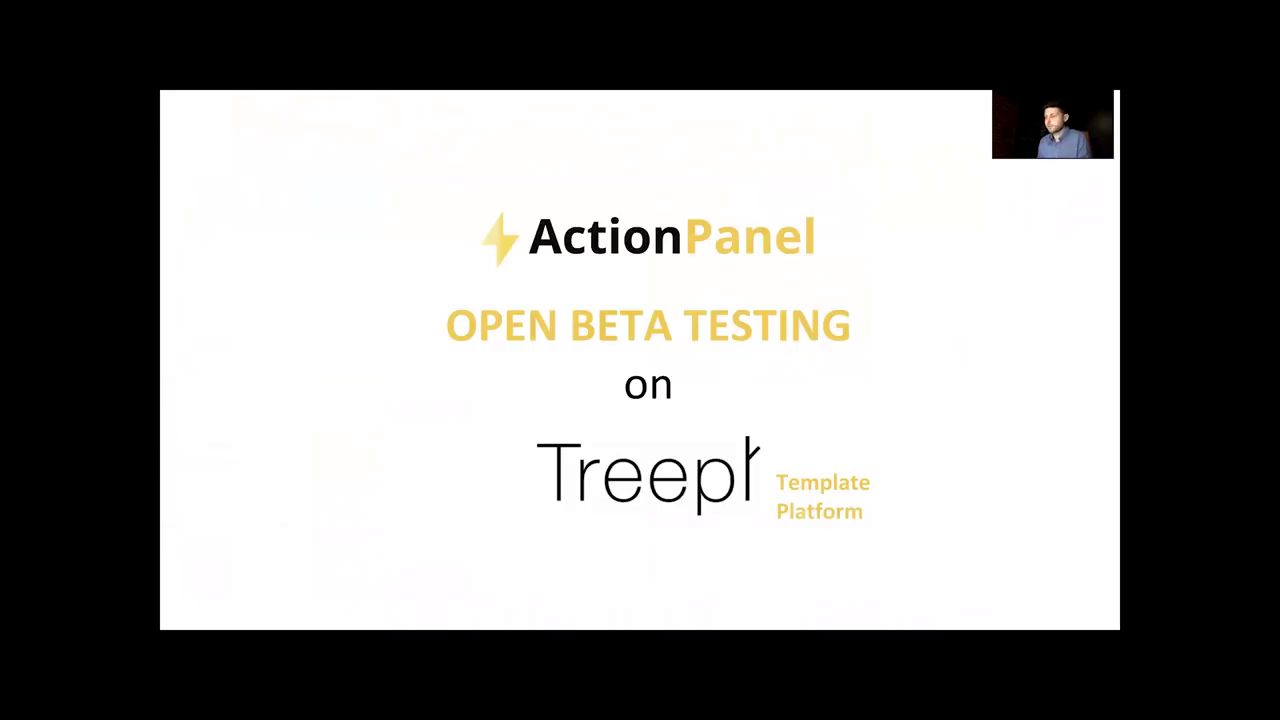
{"action": "key", "text": "ctrl+Left"}
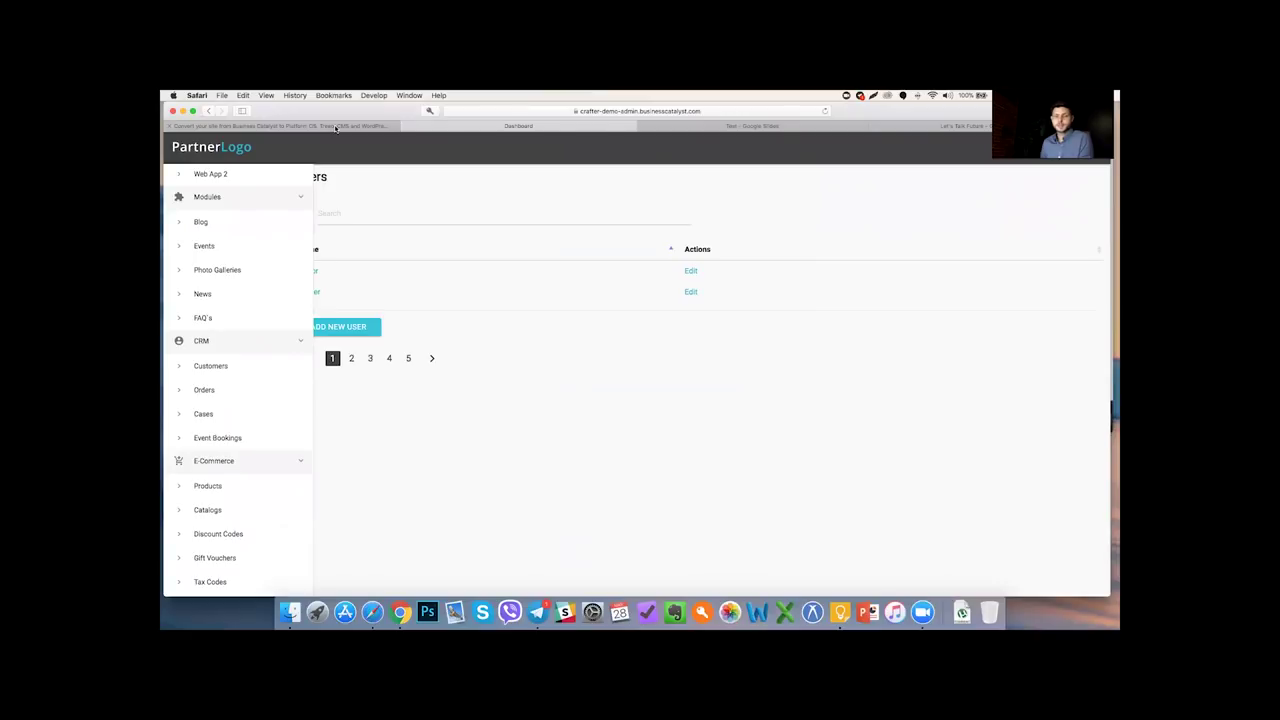
{"action": "left_click", "coordinate": [257, 127]}
{"action": "left_click", "coordinate": [522, 128]}
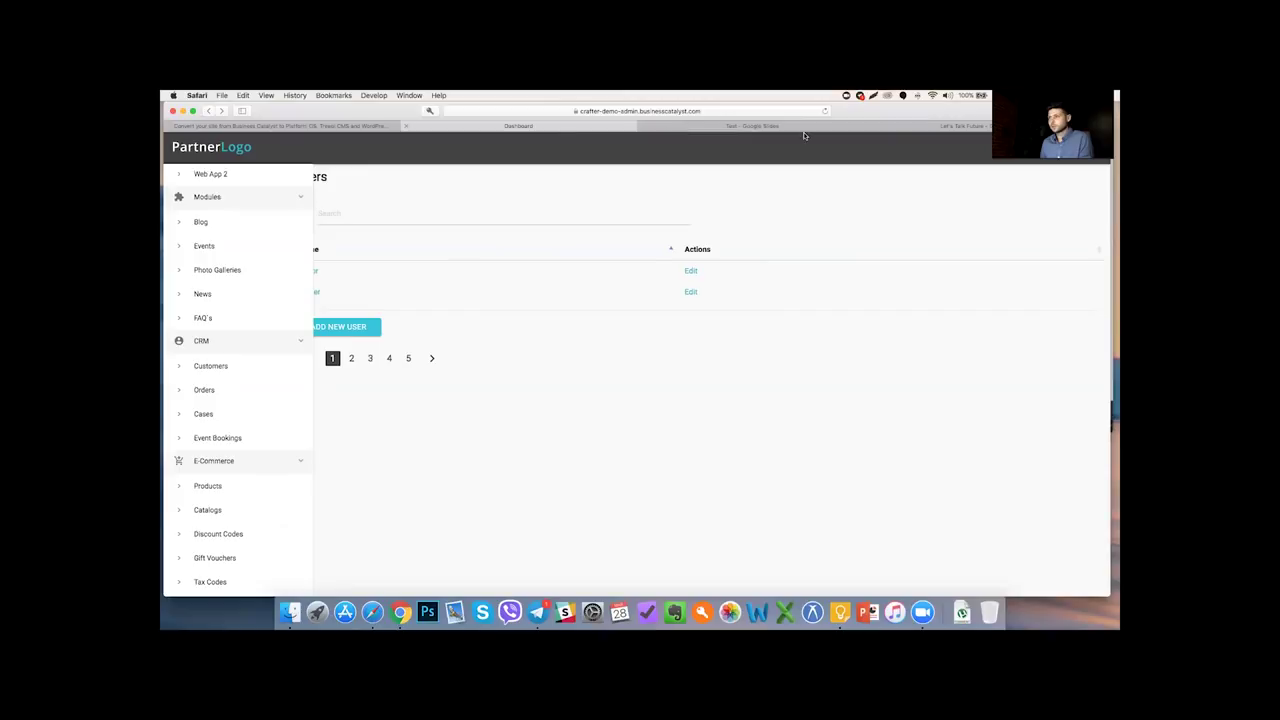
- Load codeproduction.co in a new browser tab
{"action": "key", "text": "super+t"}
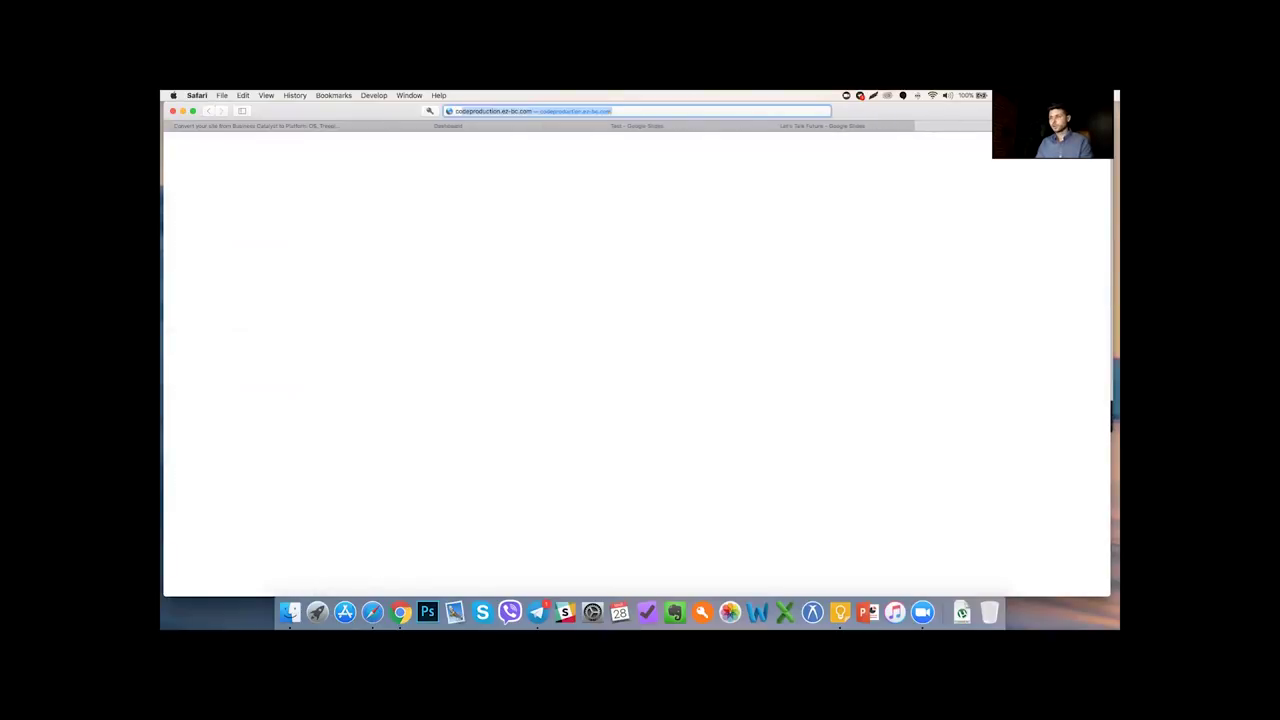
{"action": "type", "text": "cor"}
{"action": "key", "text": "BackSpace"}
{"action": "type", "text": "depro"}
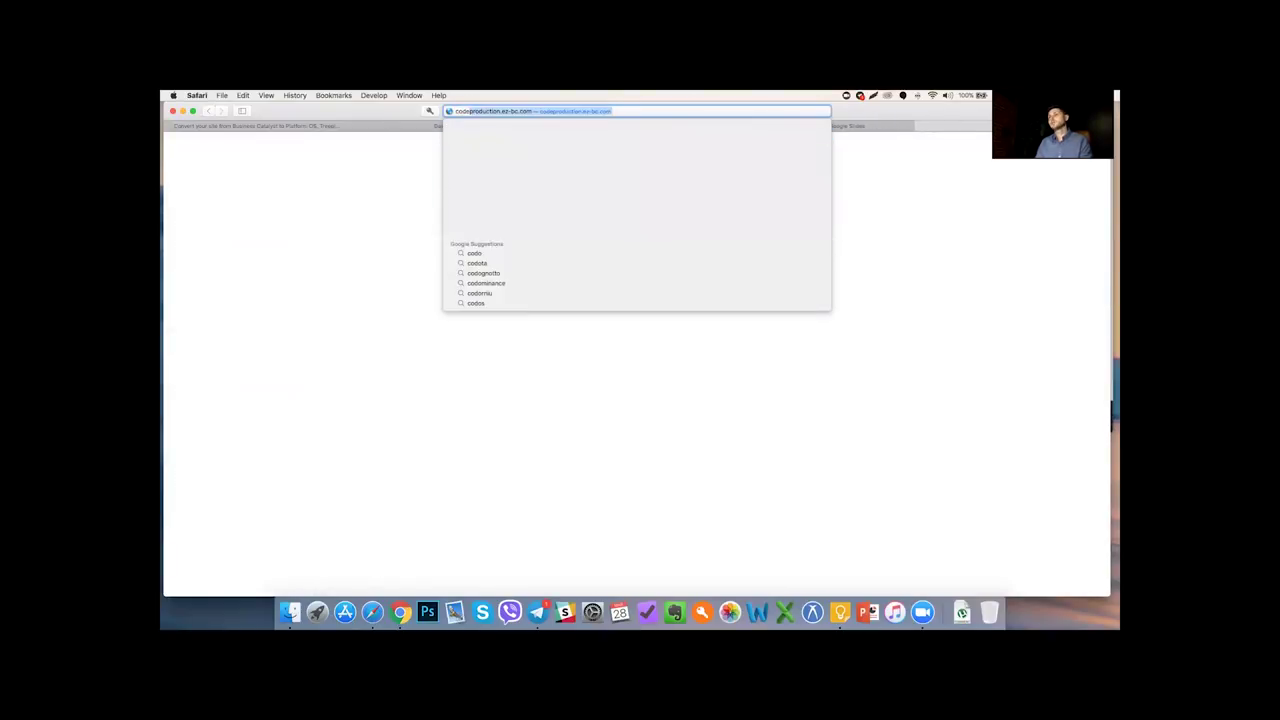
{"action": "type", "text": "duction.ez-"}
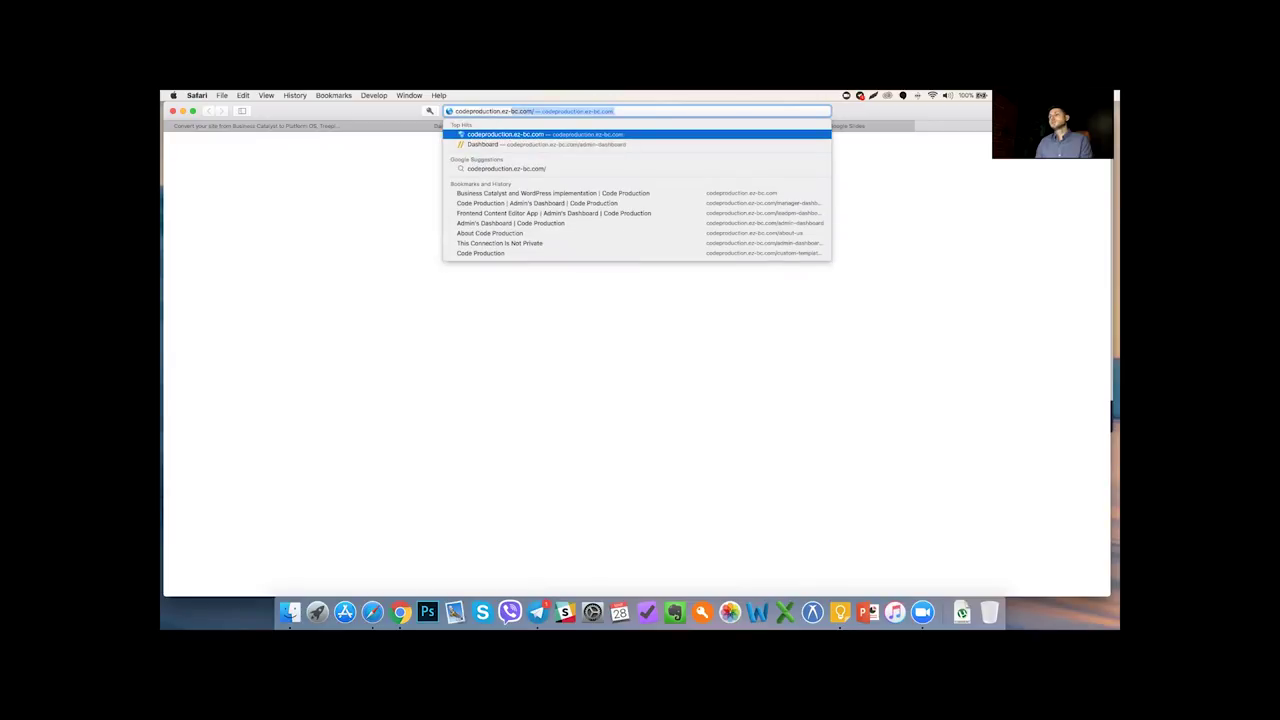
{"action": "key", "text": "BackSpace"}
{"action": "key", "text": "BackSpace"}
{"action": "key", "text": "BackSpace"}
{"action": "key", "text": "BackSpace"}
{"action": "type", "text": "co"}
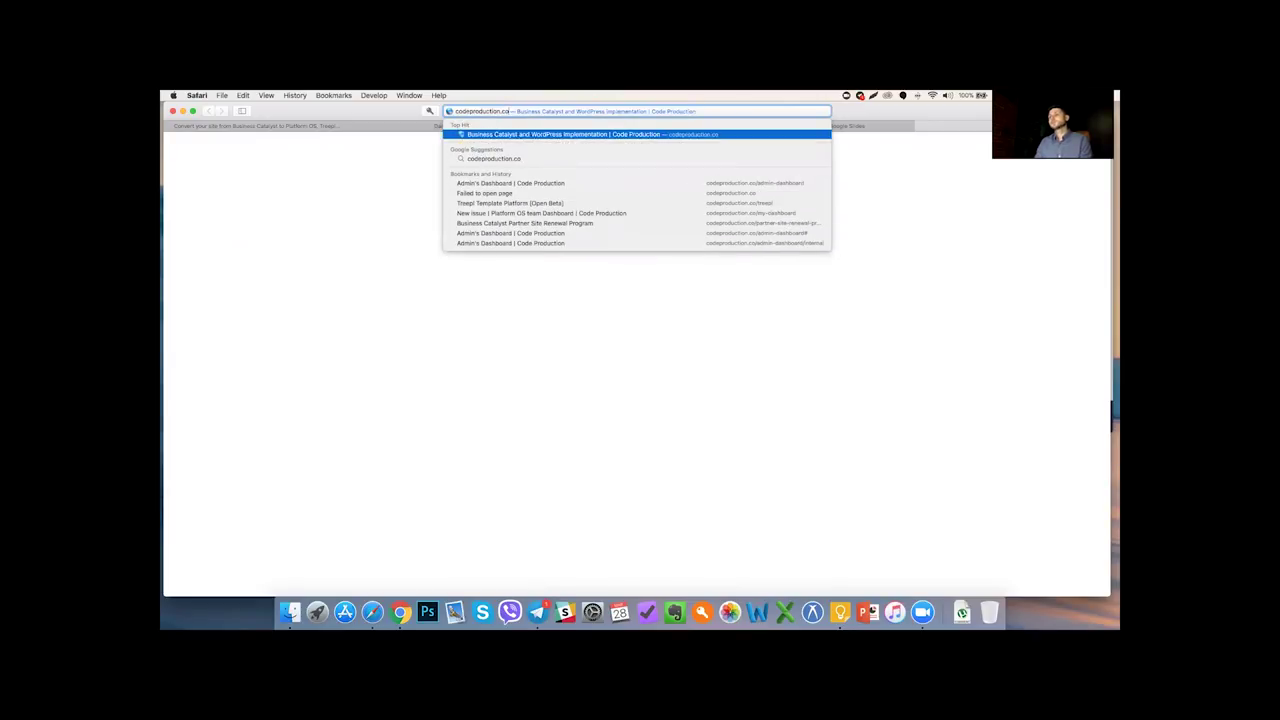
{"action": "key", "text": "Return"}
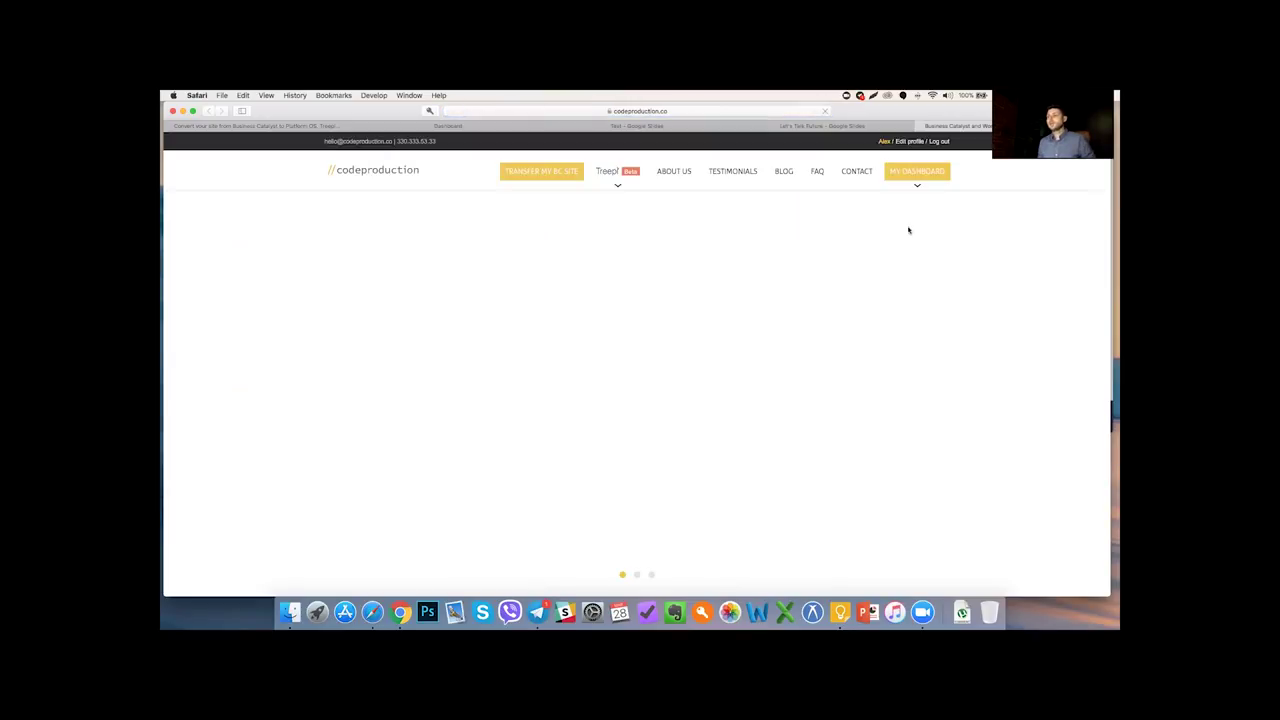
- Open the ActionPanel page from the Treepl templates and look over its description and features
{"action": "mouse_move", "coordinate": [620, 172]}
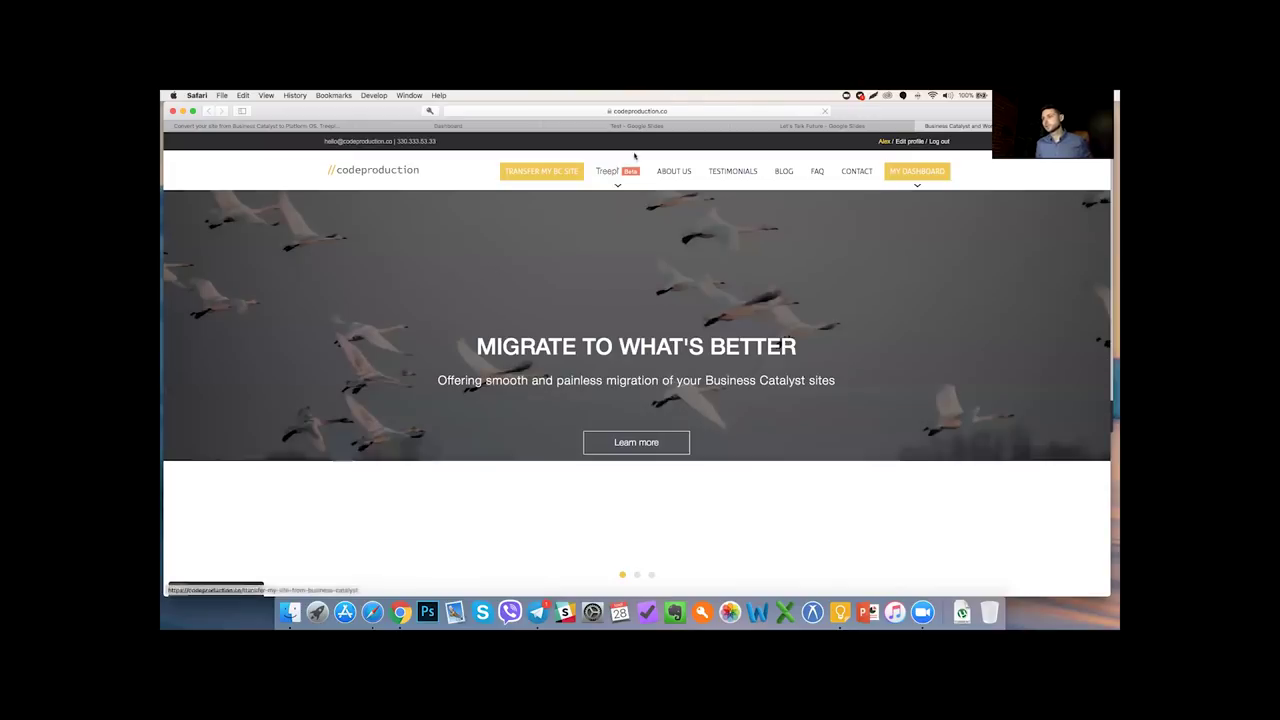
{"action": "left_click", "coordinate": [605, 228]}
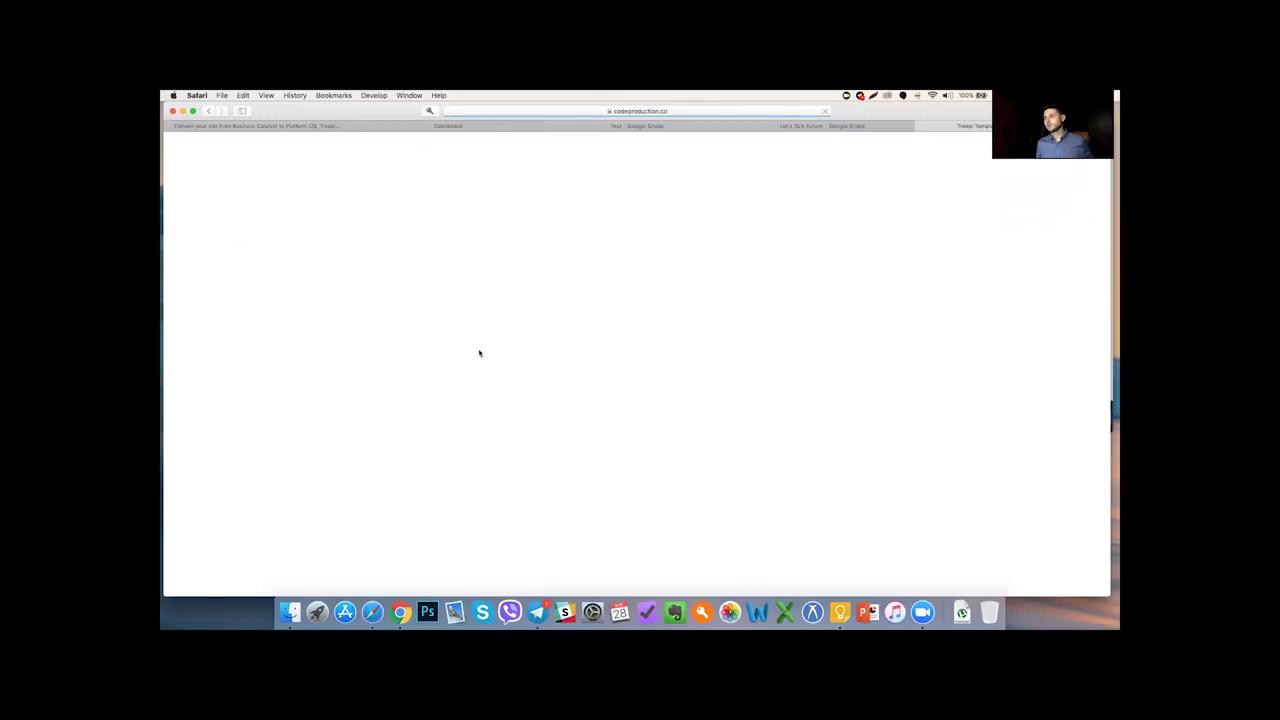
{"action": "key", "text": "h"}
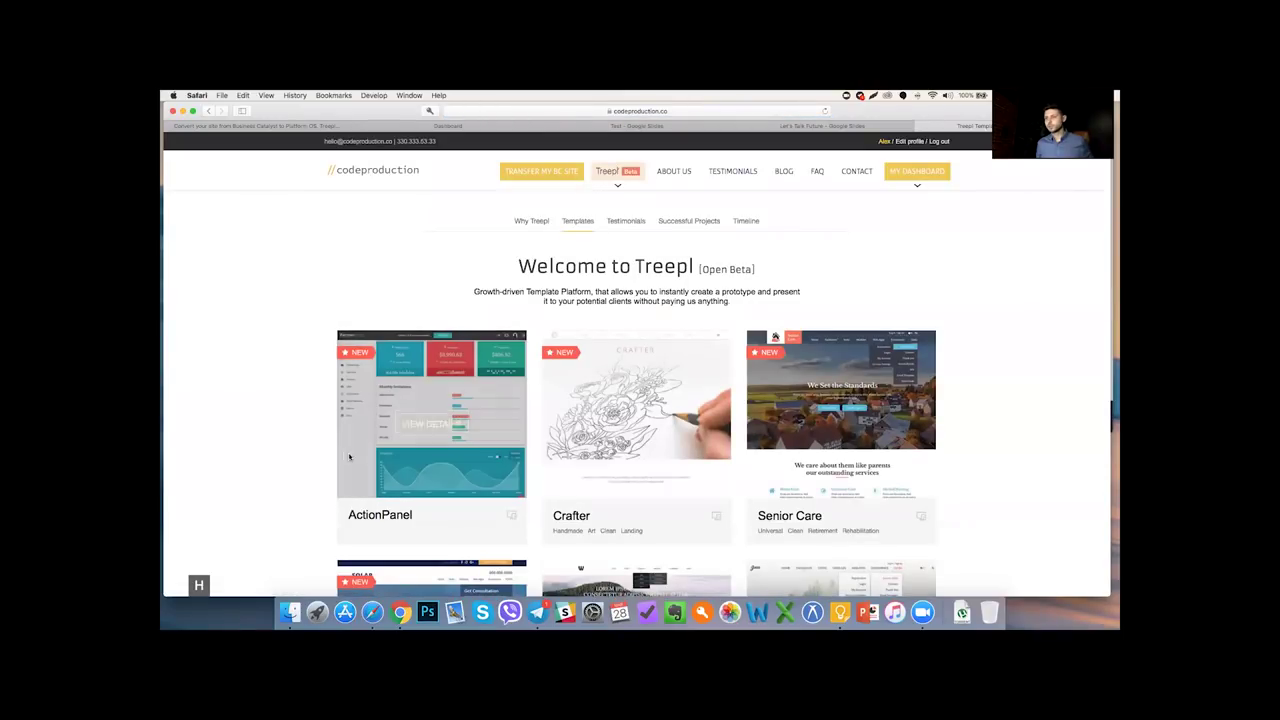
{"action": "scroll", "coordinate": [349, 457], "scroll_direction": "down", "scroll_amount": 2}
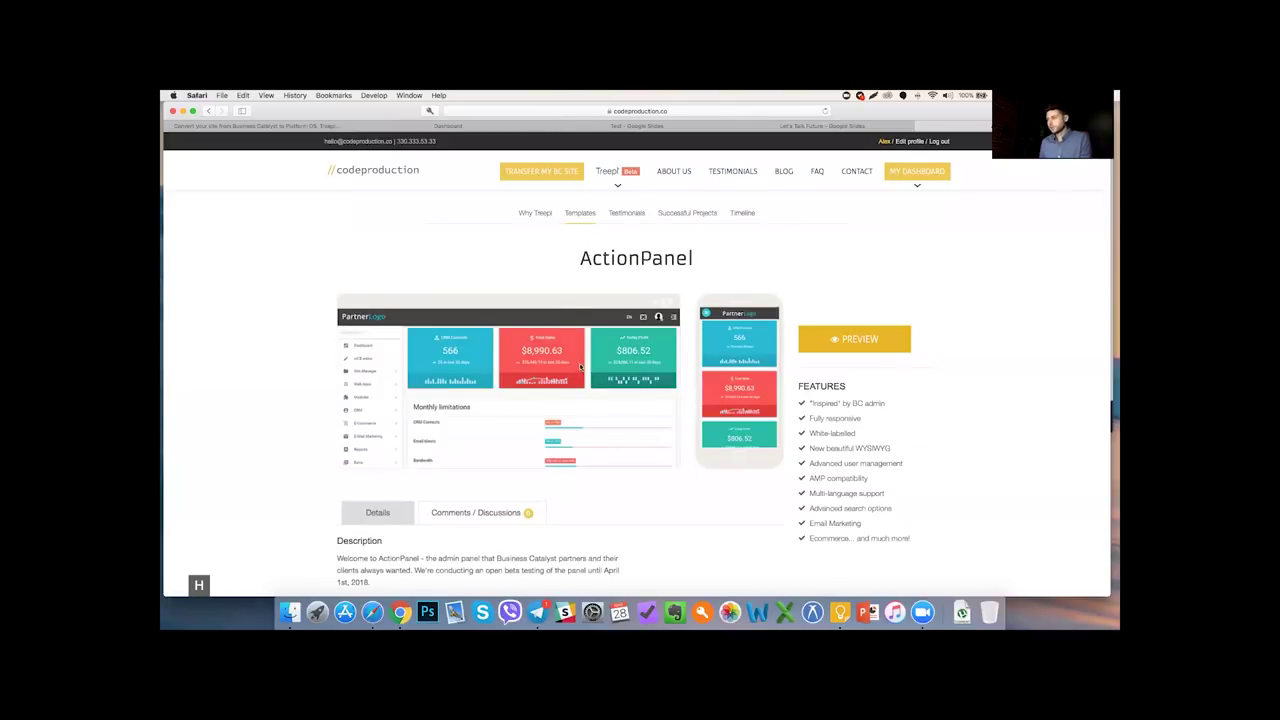
{"action": "scroll", "coordinate": [580, 367], "scroll_direction": "down", "scroll_amount": 3}
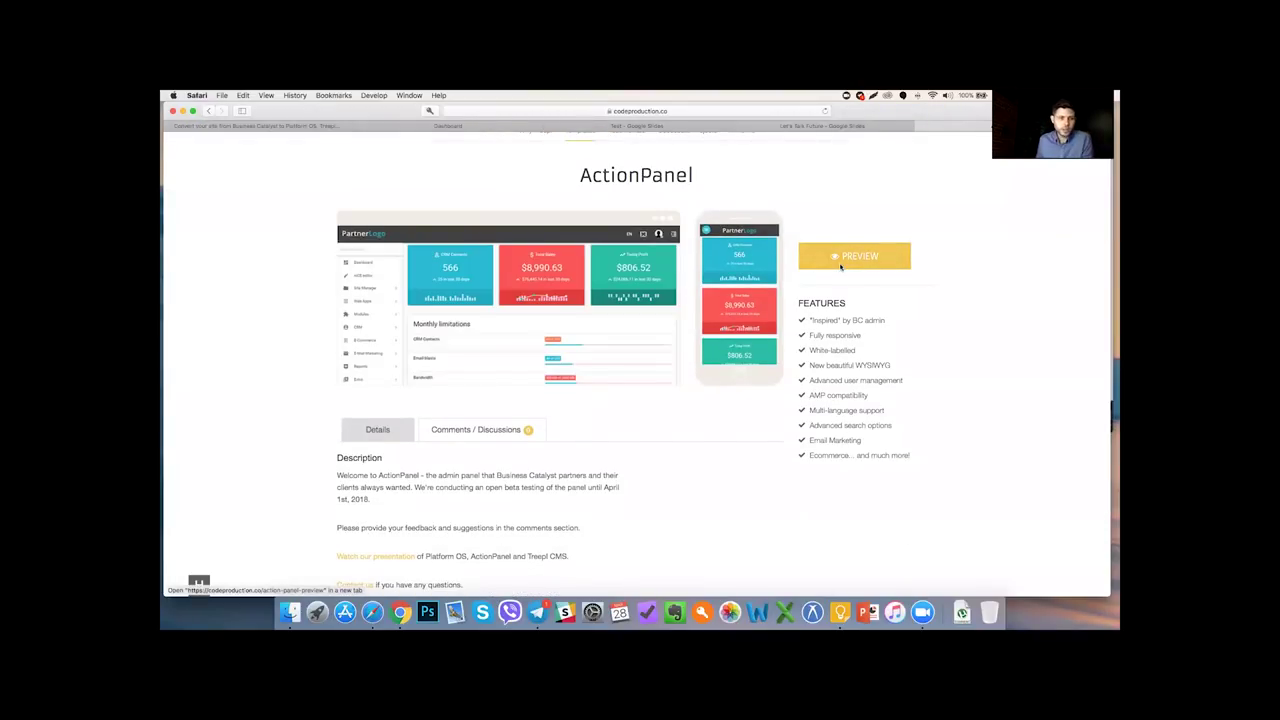
- Launch the ActionPanel preview and log in with the prefilled credentials
{"action": "left_click", "coordinate": [841, 262]}
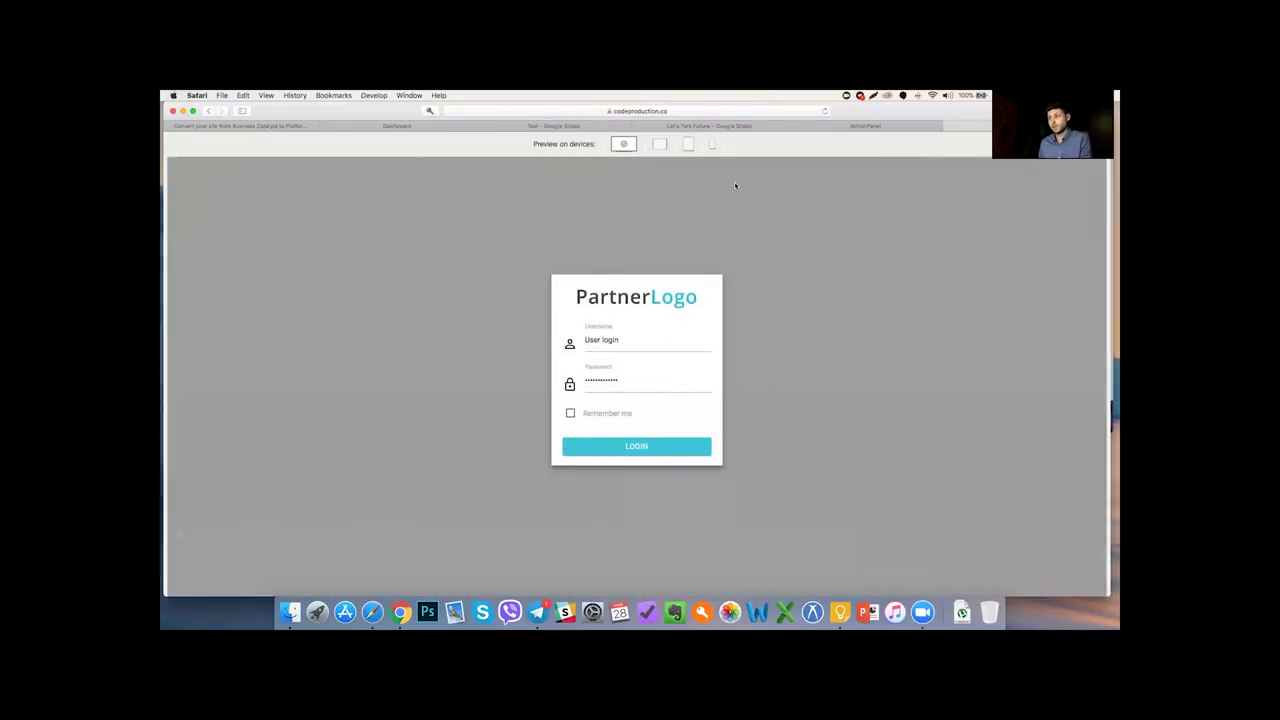
{"action": "left_click", "coordinate": [637, 451]}
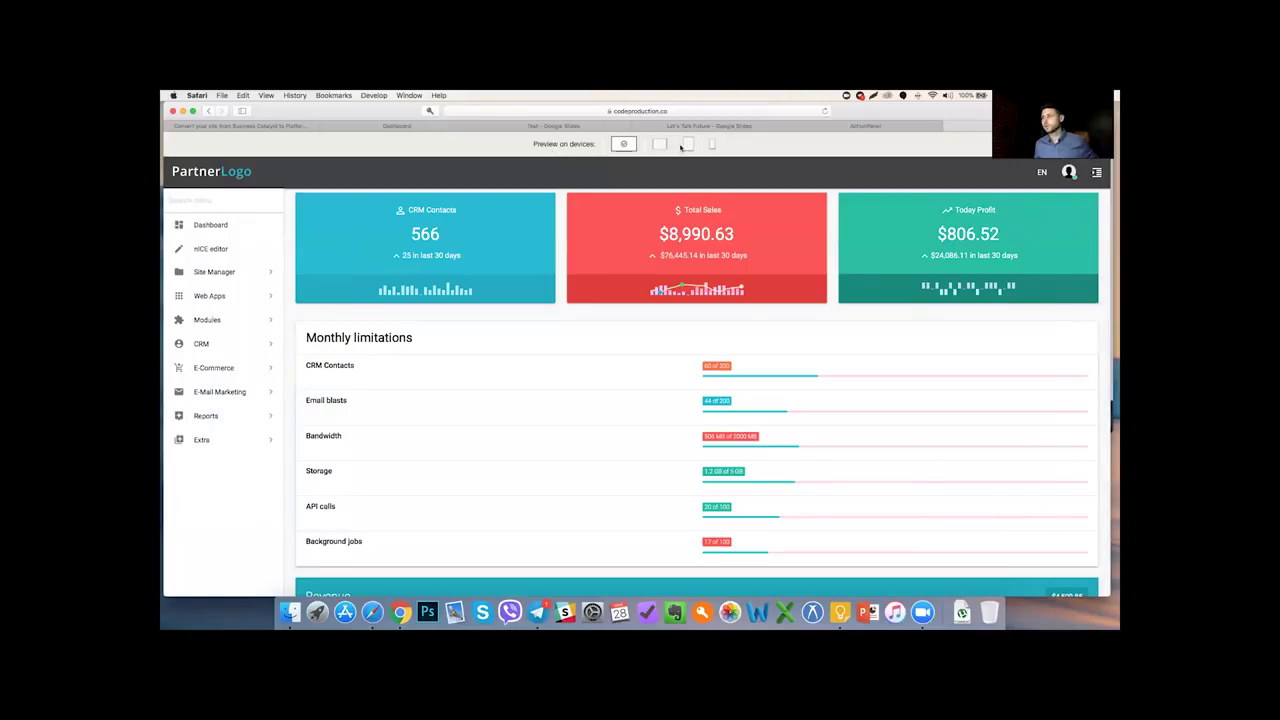
- Preview the dashboard at landscape tablet, portrait tablet and phone sizes, and return to the desktop size
{"action": "left_click", "coordinate": [662, 145]}
{"action": "left_click", "coordinate": [688, 145]}
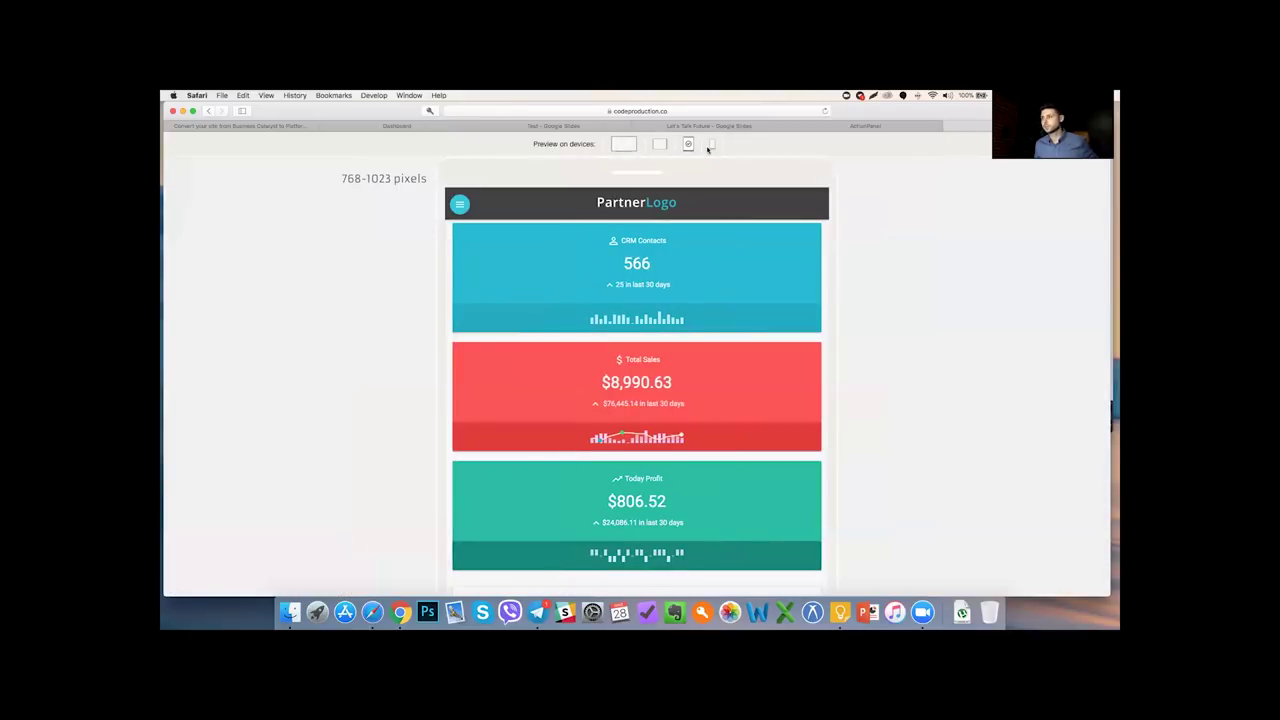
{"action": "left_click", "coordinate": [712, 145]}
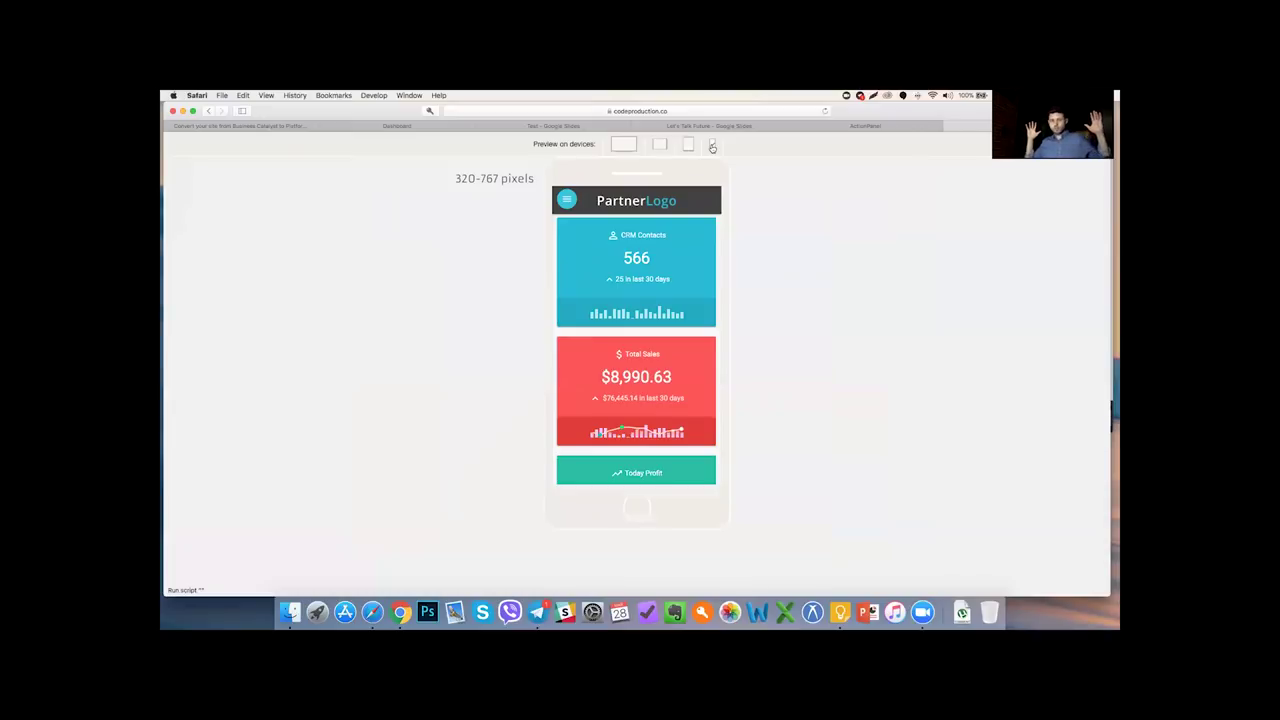
{"action": "left_click", "coordinate": [624, 145]}
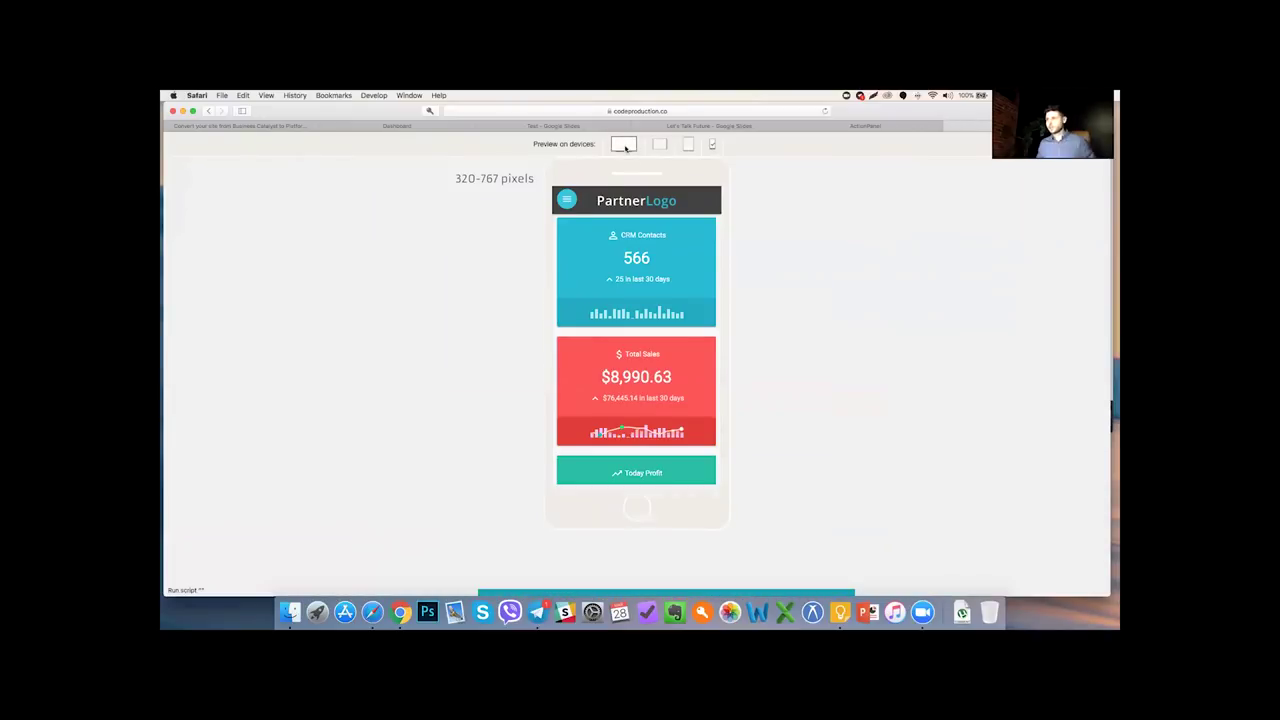
- View the site's home page through the nICE editor in the preview, and close the preview tab
{"action": "left_click", "coordinate": [213, 249]}
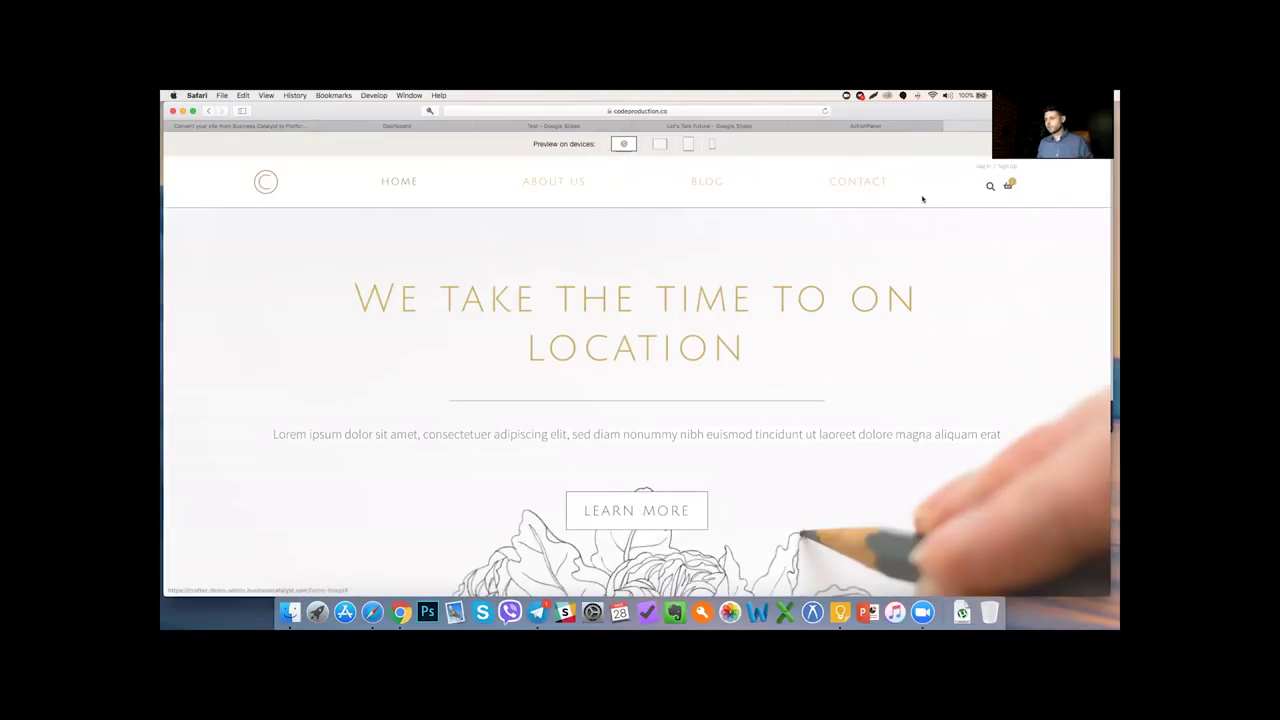
{"action": "scroll", "coordinate": [740, 346], "scroll_direction": "down", "scroll_amount": 3}
{"action": "scroll", "coordinate": [972, 172], "scroll_direction": "up", "scroll_amount": 3}
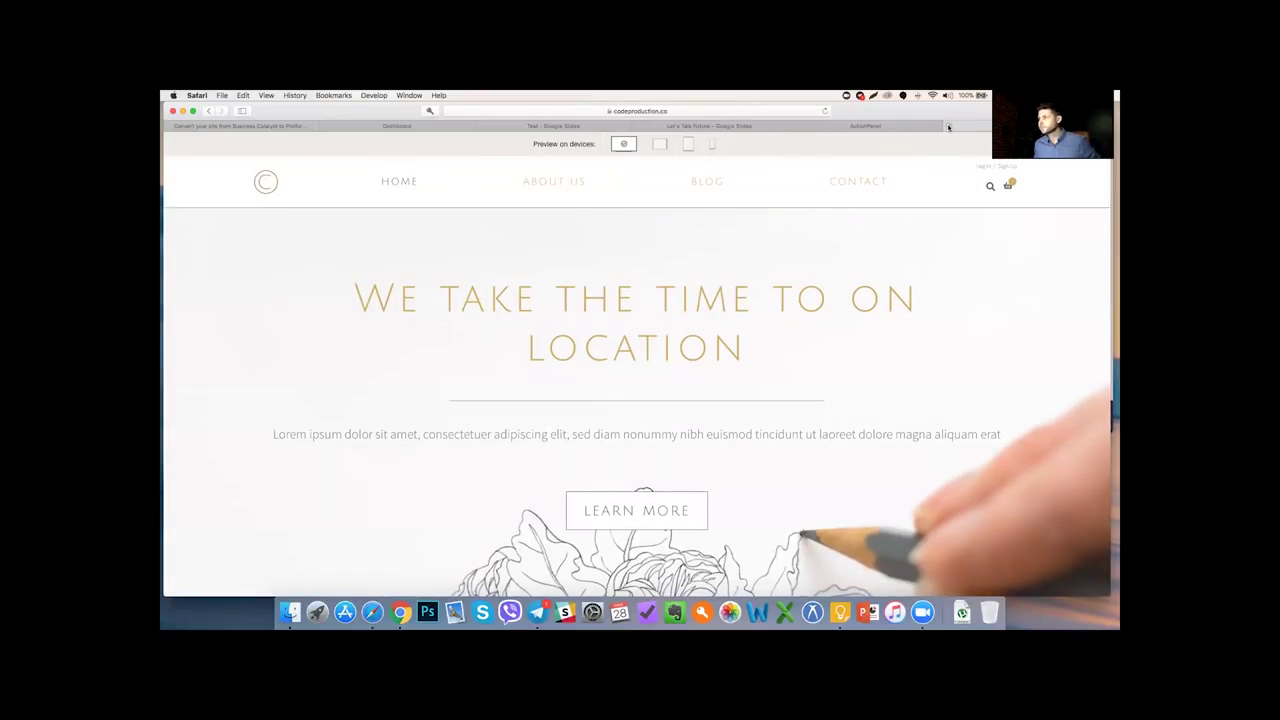
{"action": "left_click", "coordinate": [948, 127]}
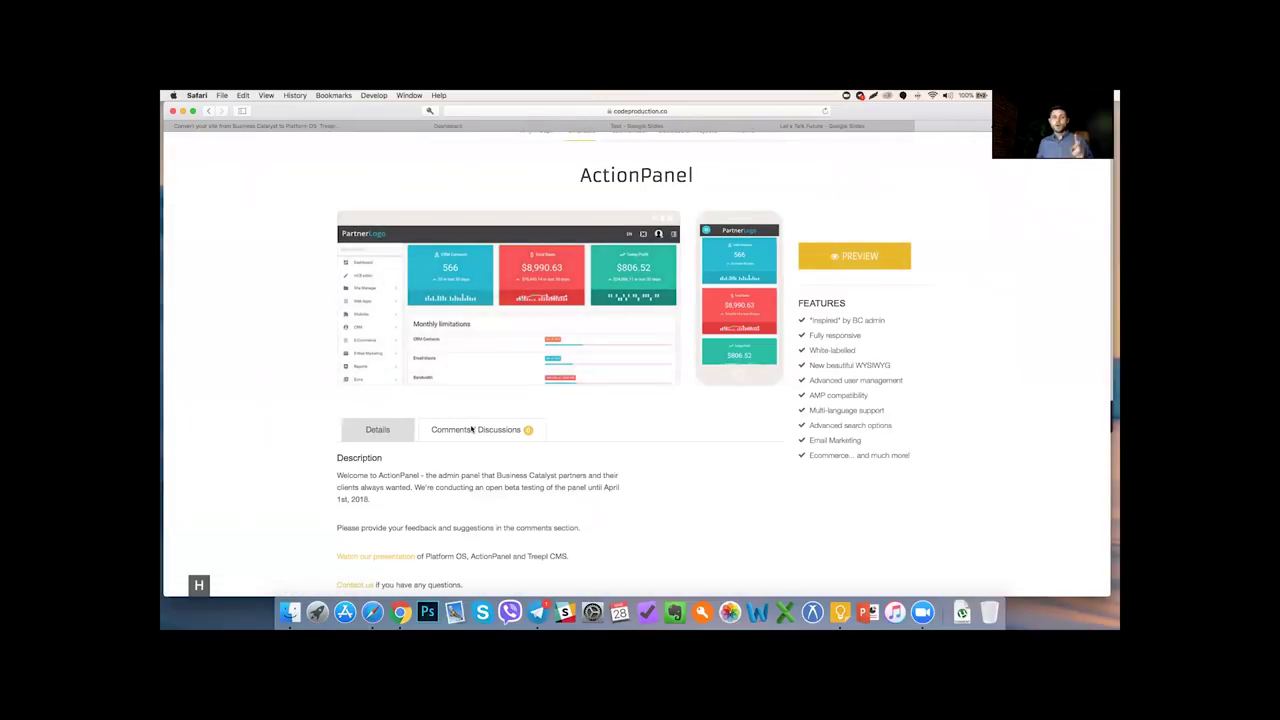
- Look over the ActionPanel page's description, view its comments and discussions section, and return to the details
{"action": "scroll", "coordinate": [471, 428], "scroll_direction": "down", "scroll_amount": 2}
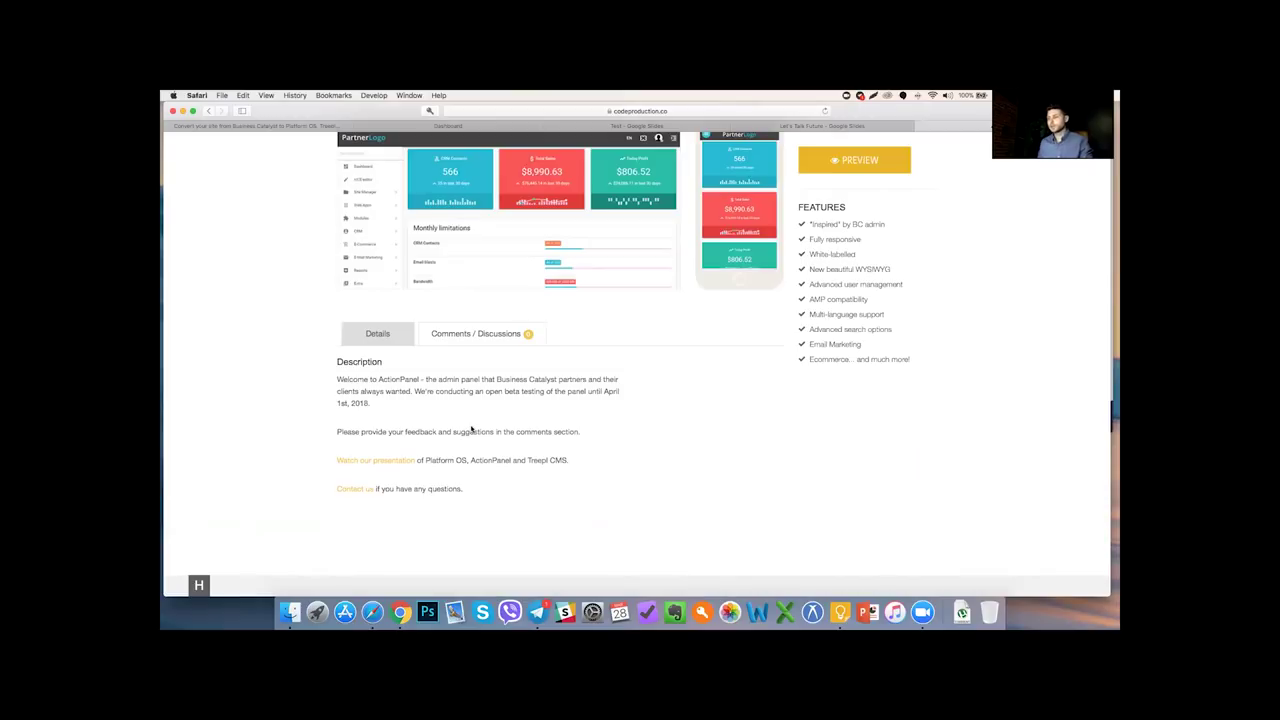
{"action": "scroll", "coordinate": [471, 429], "scroll_direction": "up", "scroll_amount": 3}
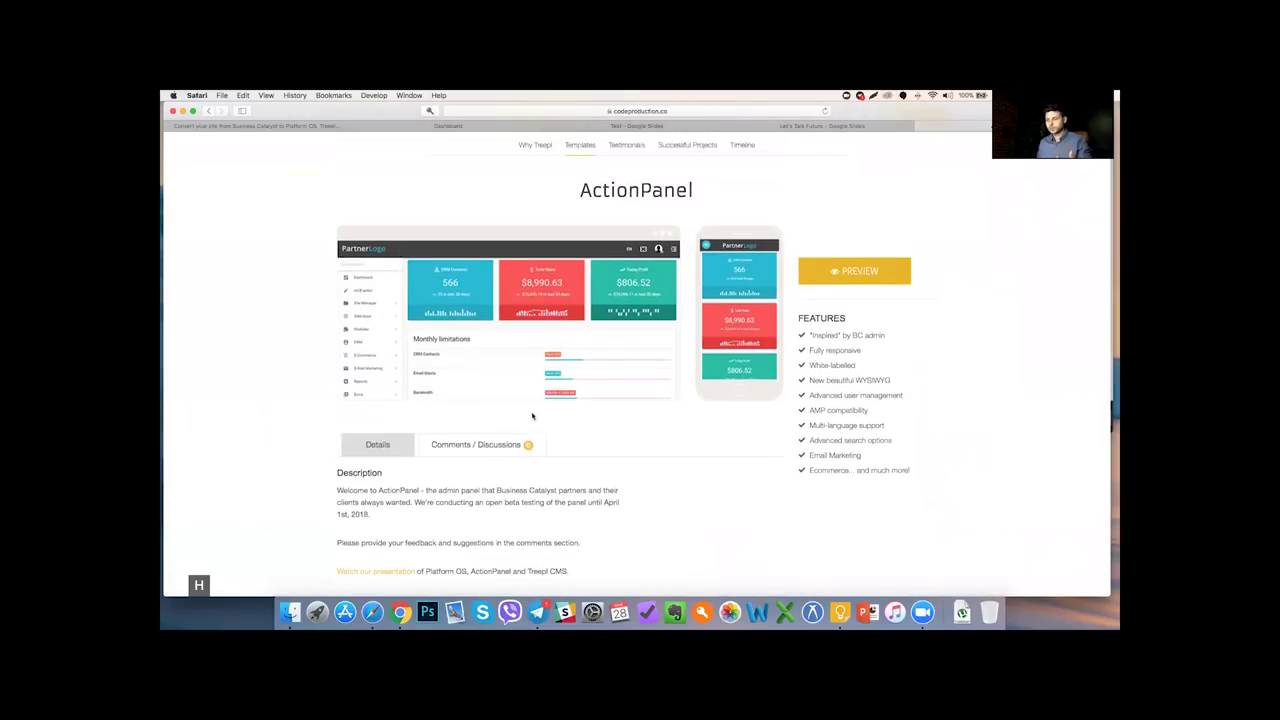
{"action": "scroll", "coordinate": [538, 428], "scroll_direction": "down", "scroll_amount": 3}
{"action": "scroll", "coordinate": [538, 428], "scroll_direction": "up", "scroll_amount": 4}
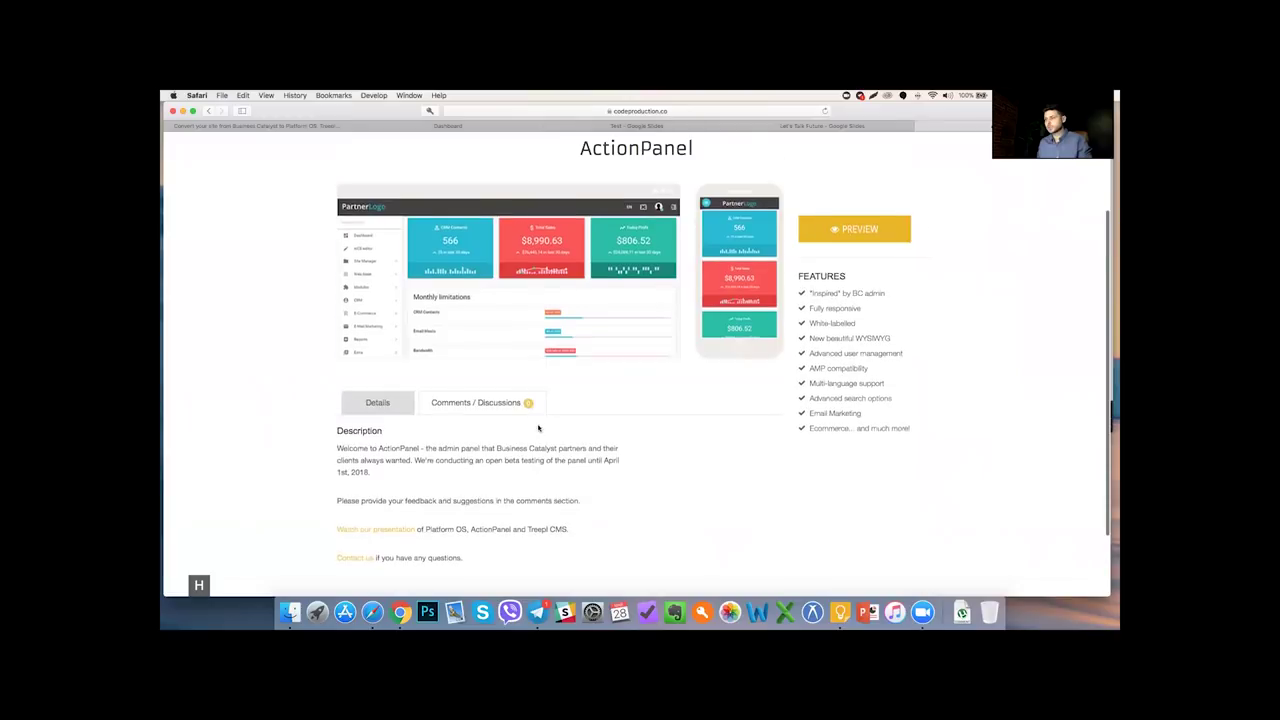
{"action": "scroll", "coordinate": [538, 428], "scroll_direction": "down", "scroll_amount": 2}
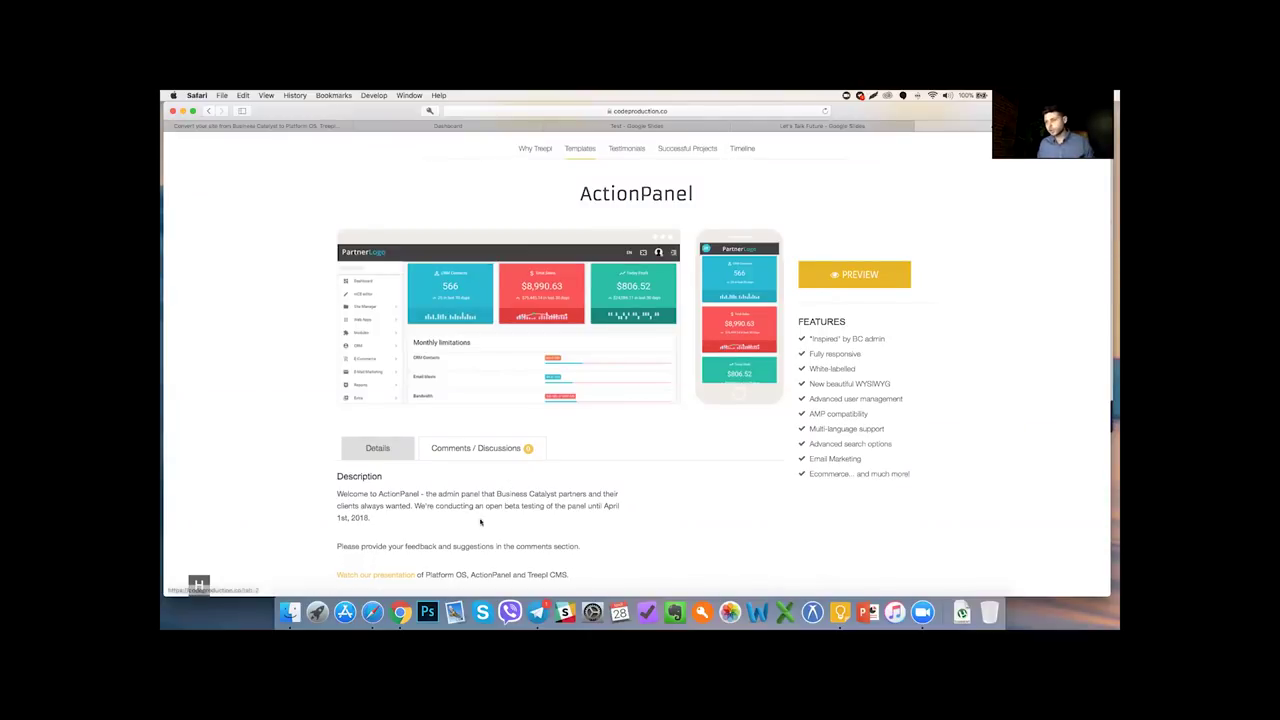
{"action": "scroll", "coordinate": [525, 480], "scroll_direction": "down", "scroll_amount": 1}
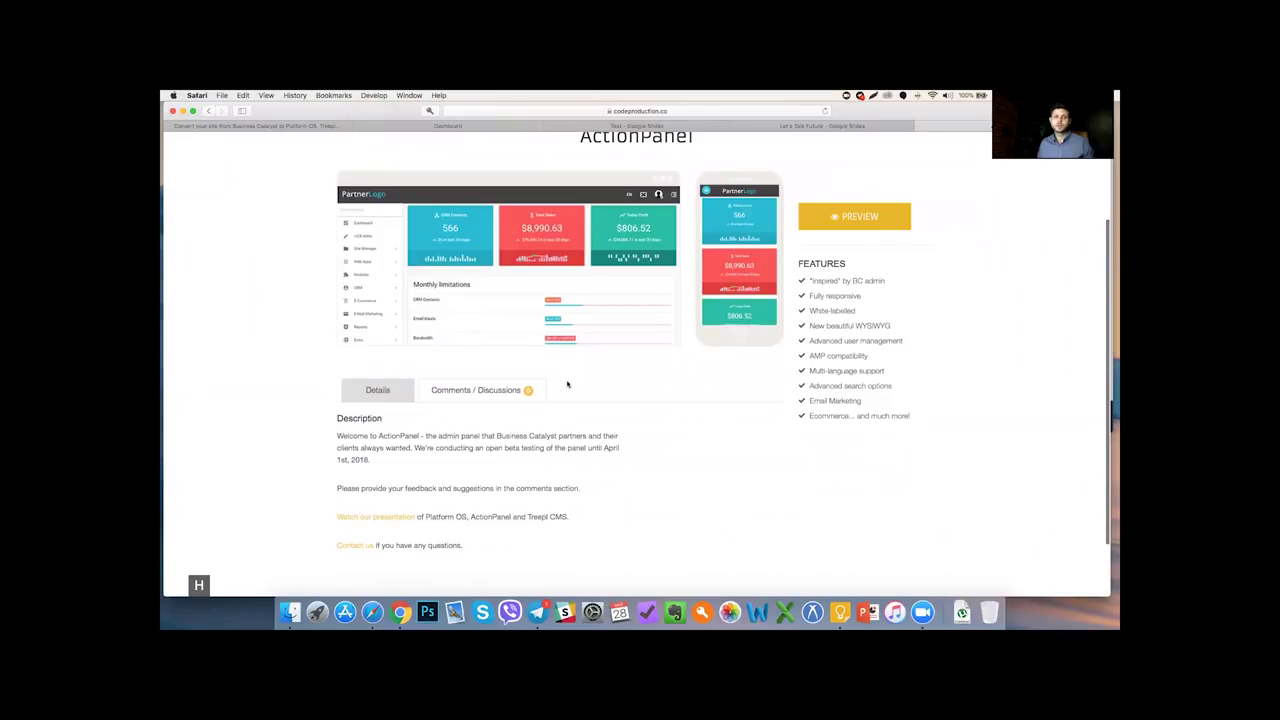
{"action": "left_click", "coordinate": [517, 401]}
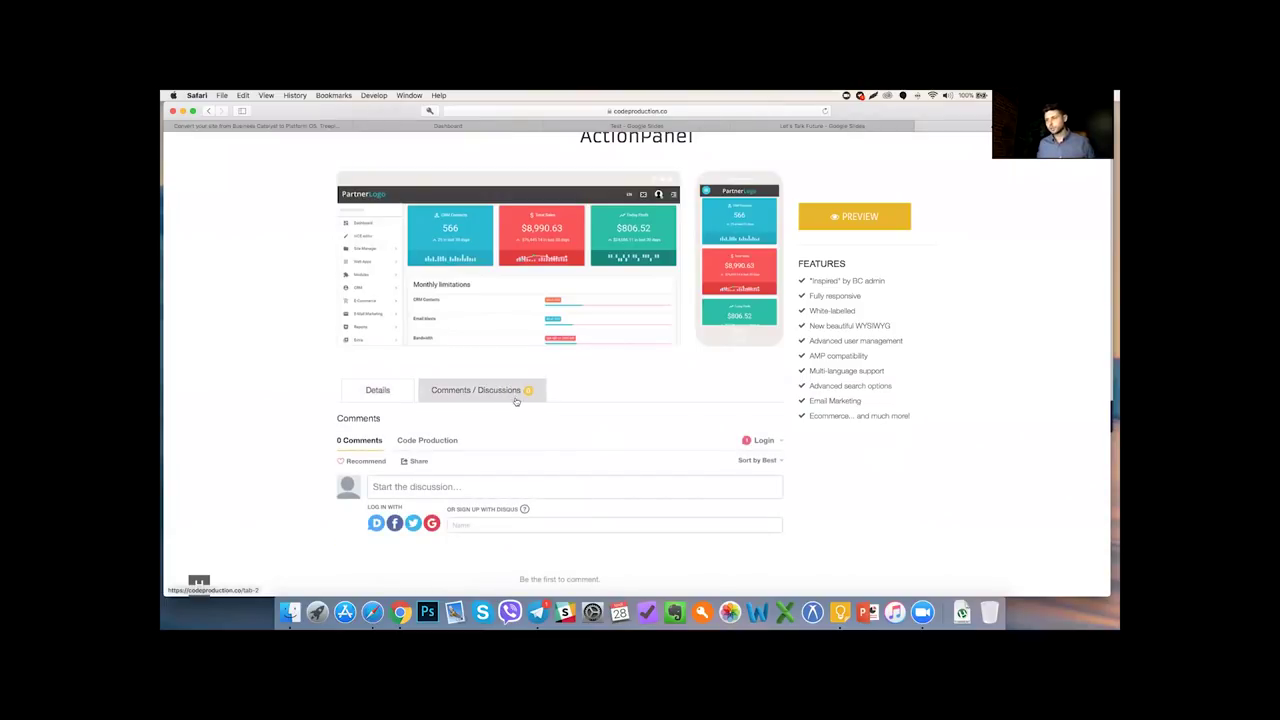
{"action": "left_click", "coordinate": [378, 392]}
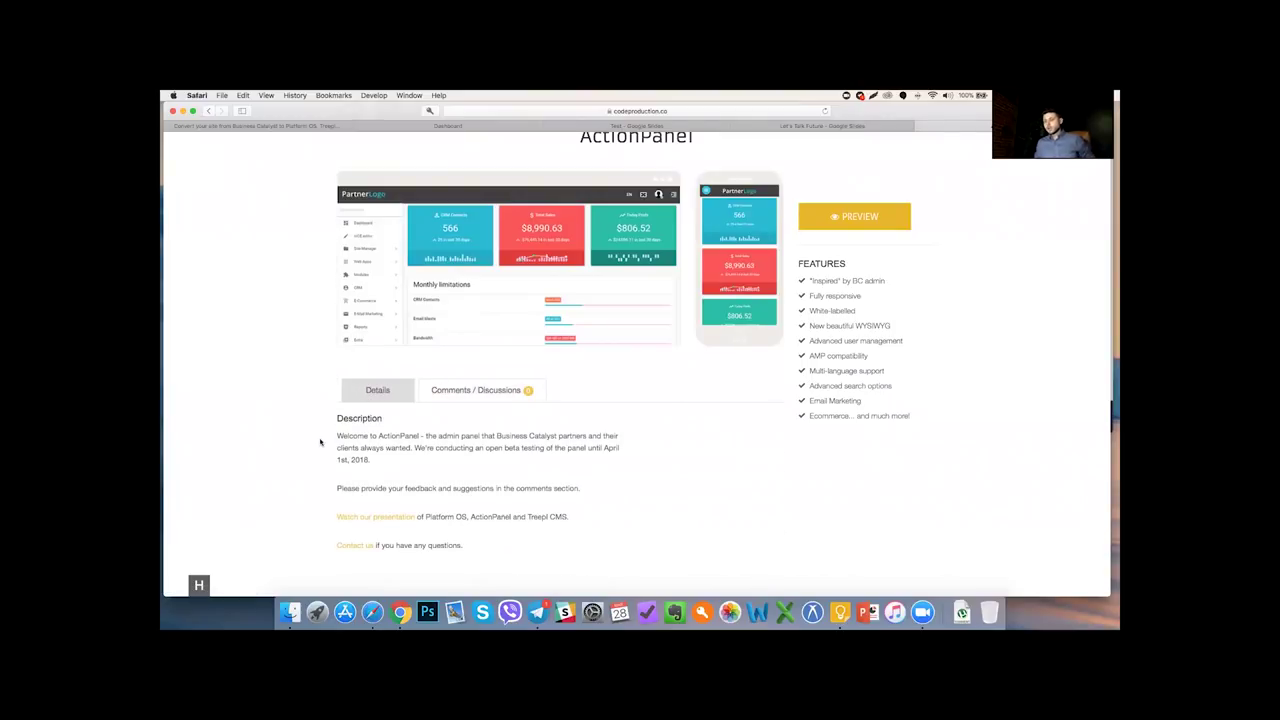